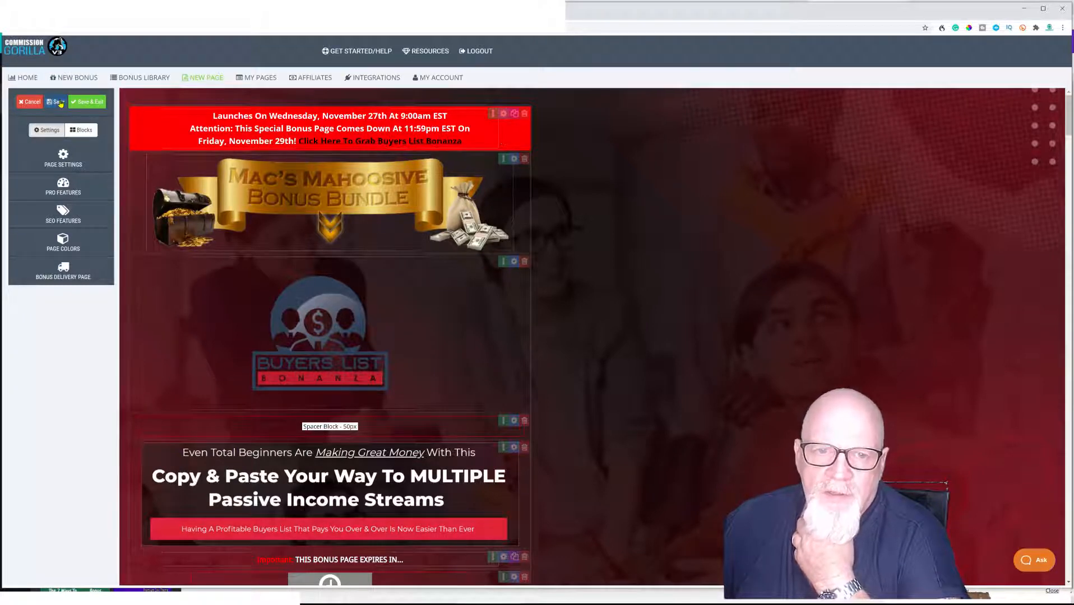
# Save and exit the bonus page, and highlight its hosted bonus page URL and thank-you page URL in the link dialog.
pyautogui.click(90, 102)
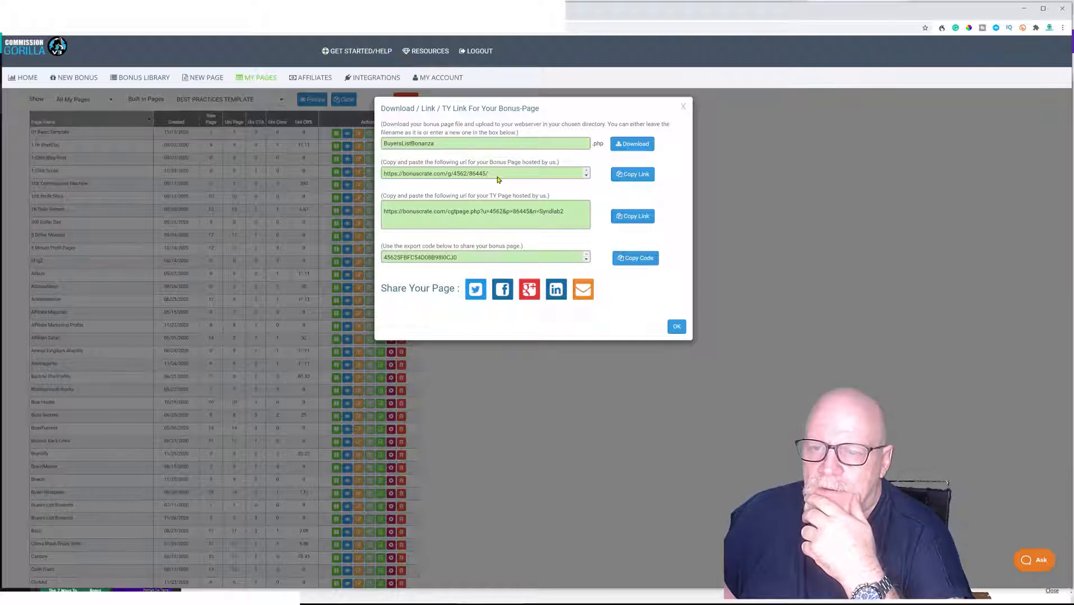
pyautogui.moveTo(498, 175); pyautogui.dragTo(379, 172)
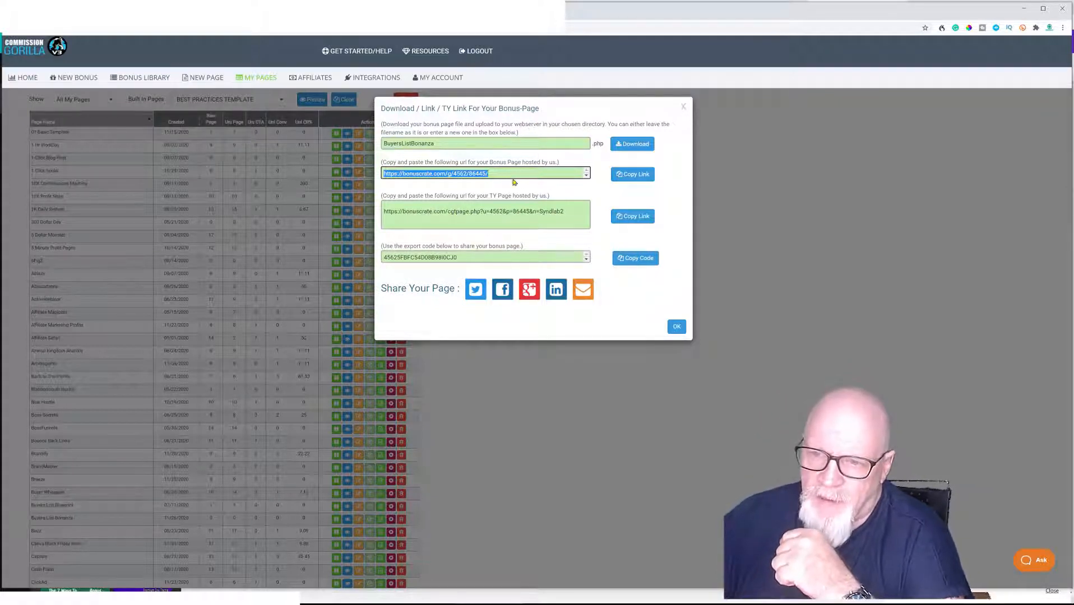
pyautogui.moveTo(564, 215); pyautogui.dragTo(384, 217)
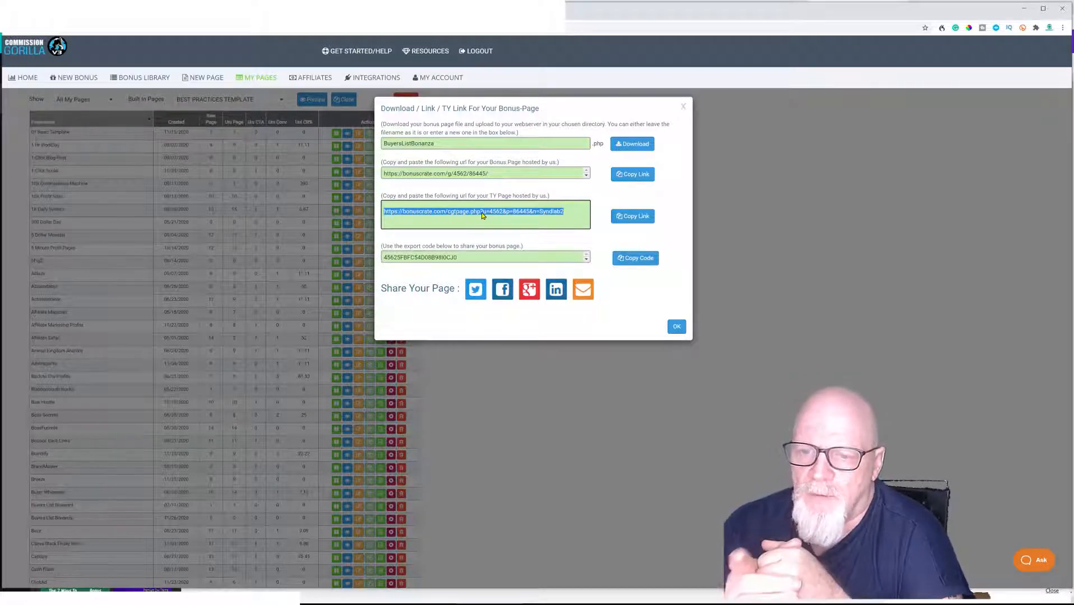
pyautogui.click(581, 218)
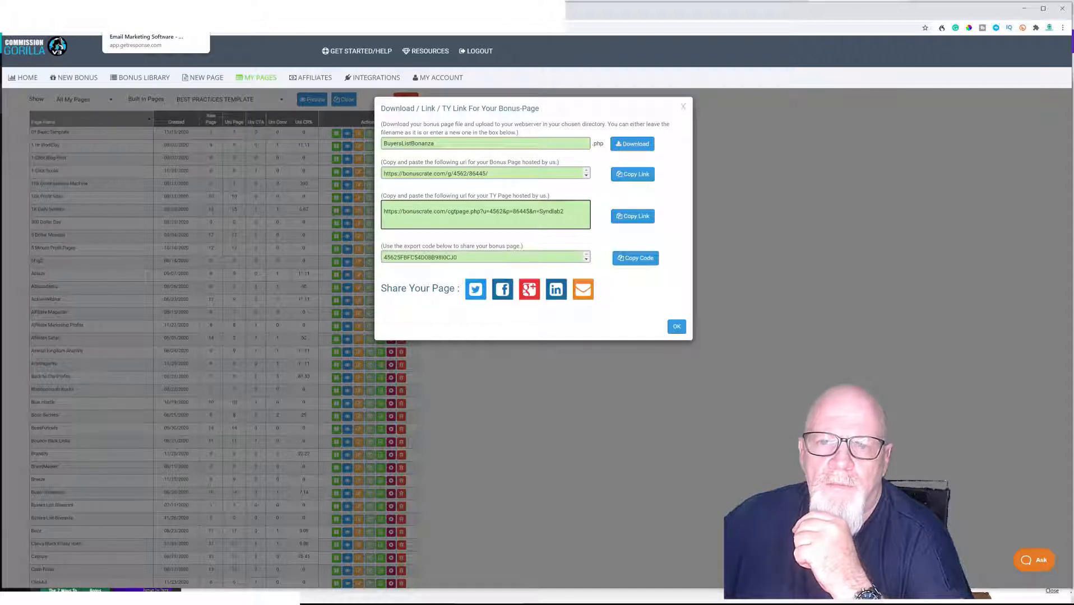
# Switch to GetResponse and open the overview of contact lists.
pyautogui.click(134, 20)
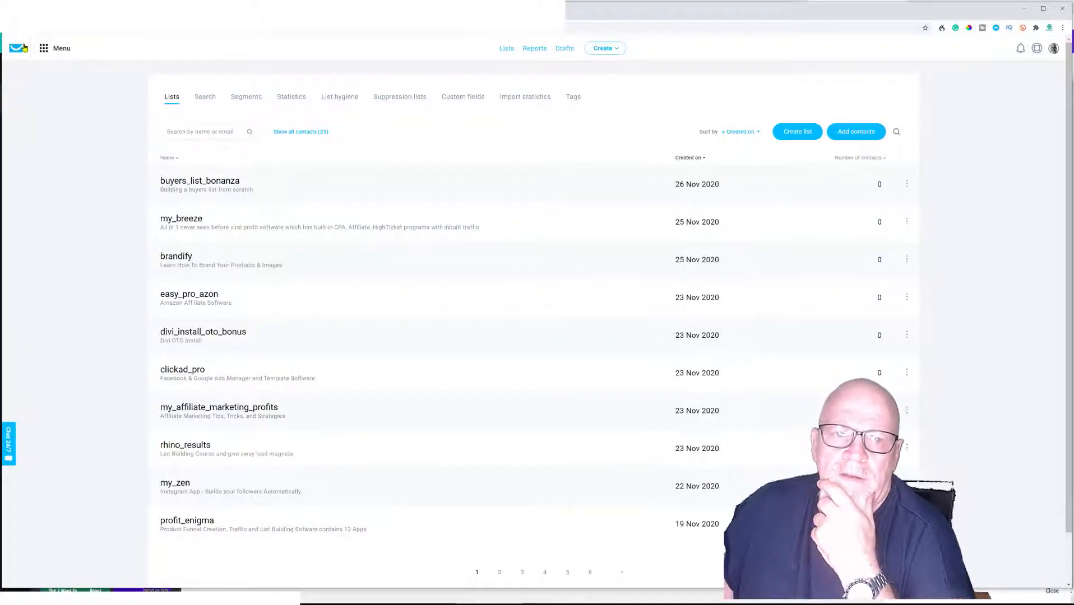
pyautogui.click(22, 47)
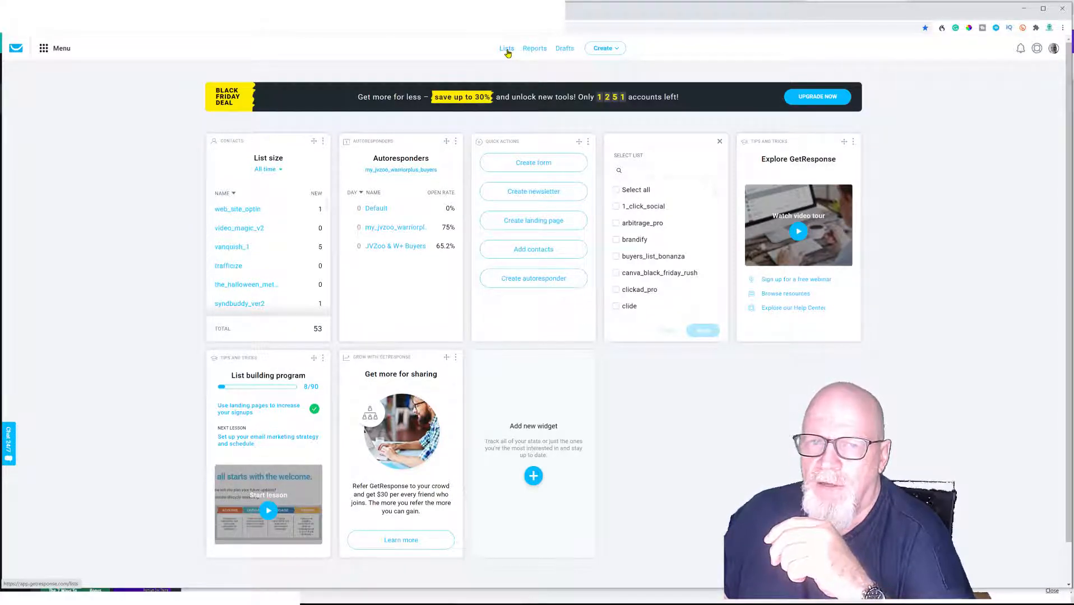
pyautogui.click(506, 50)
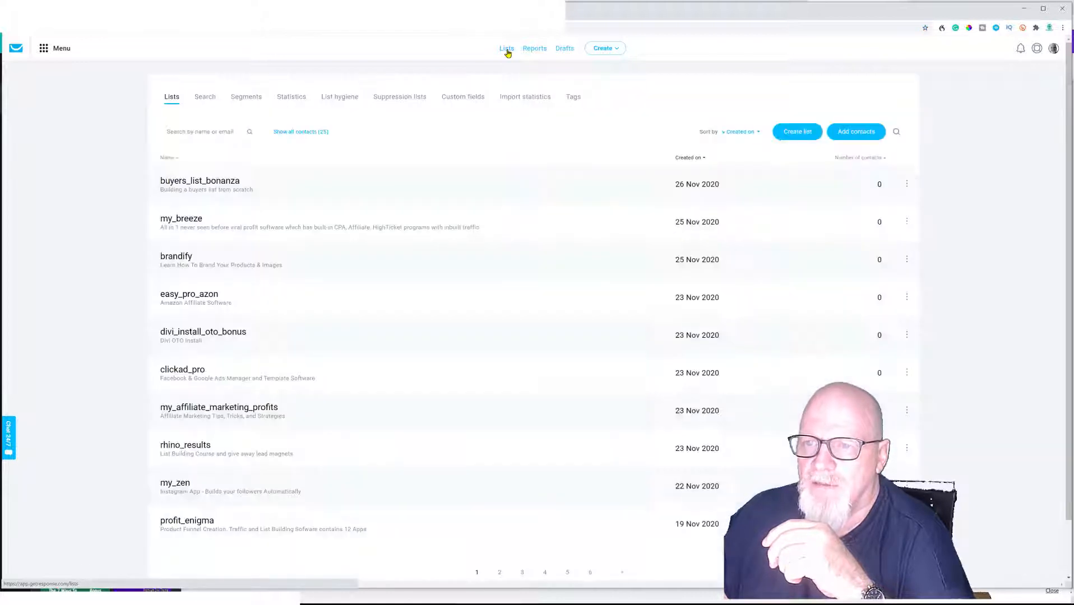
# Create a new contact list named with the owner's lowercase first name followed by "_test_list_4".
pyautogui.click(797, 131)
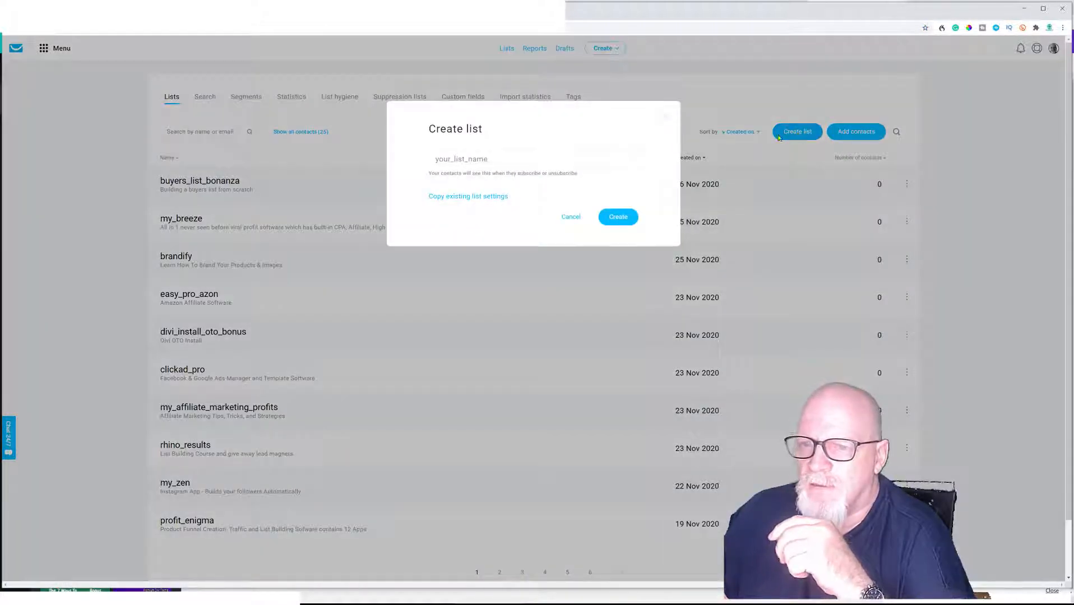
pyautogui.click(518, 159)
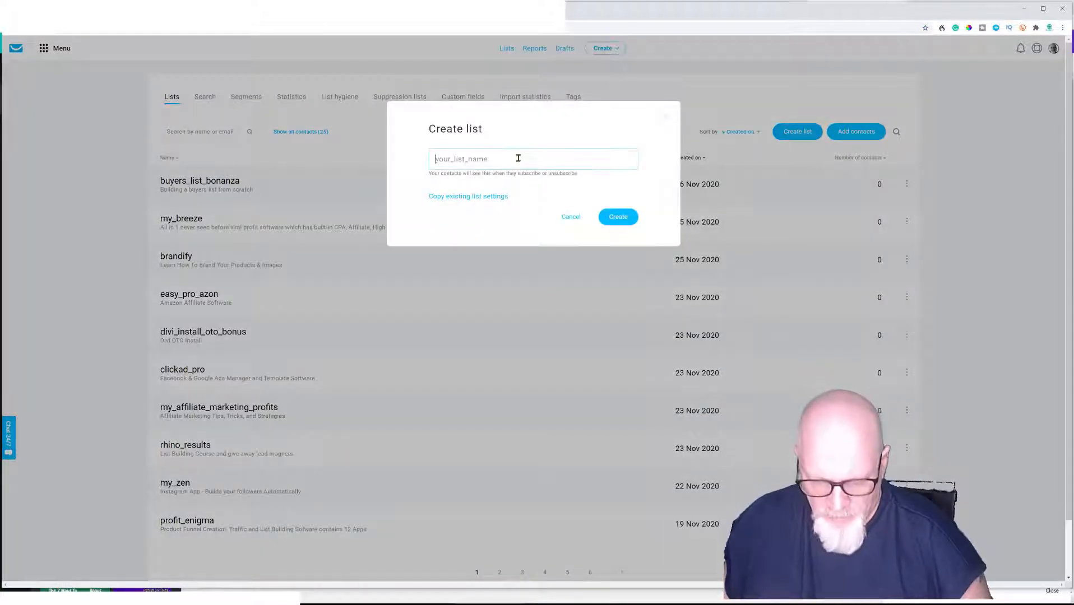
pyautogui.write('john')
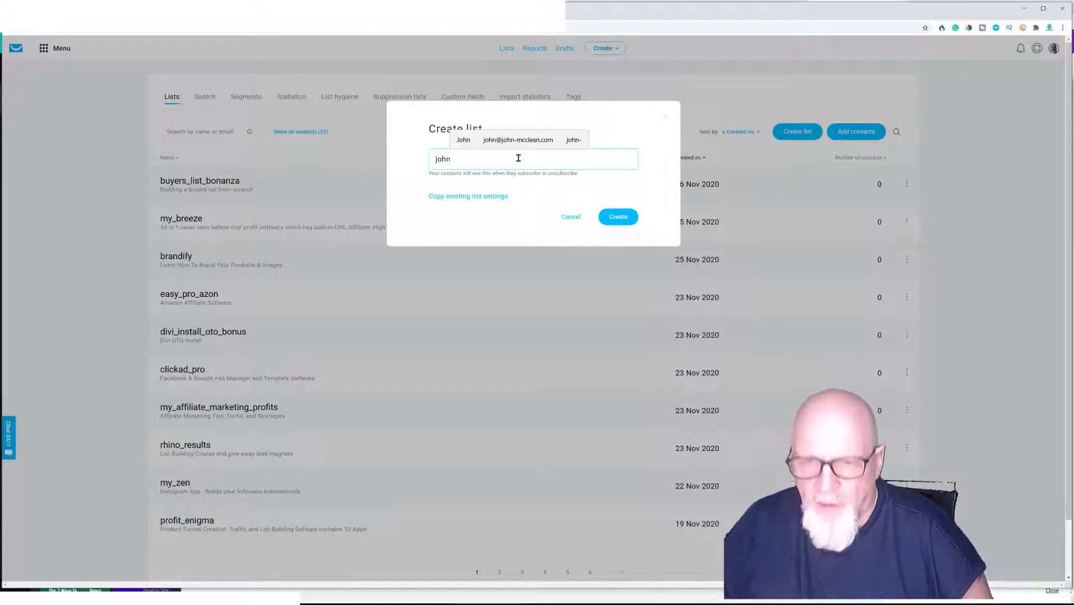
pyautogui.write('_')
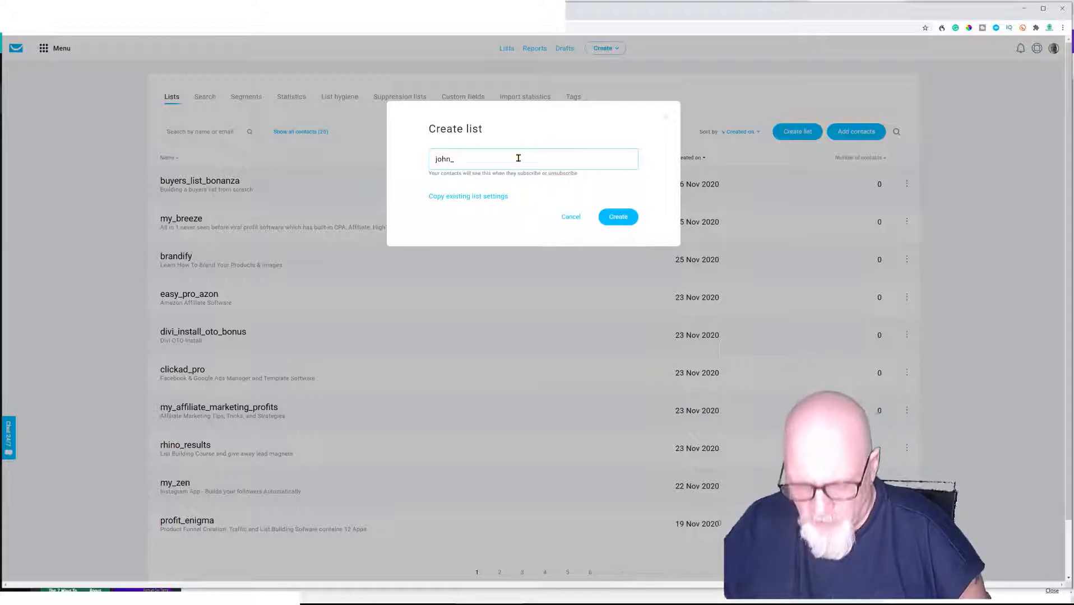
pyautogui.write('tes')
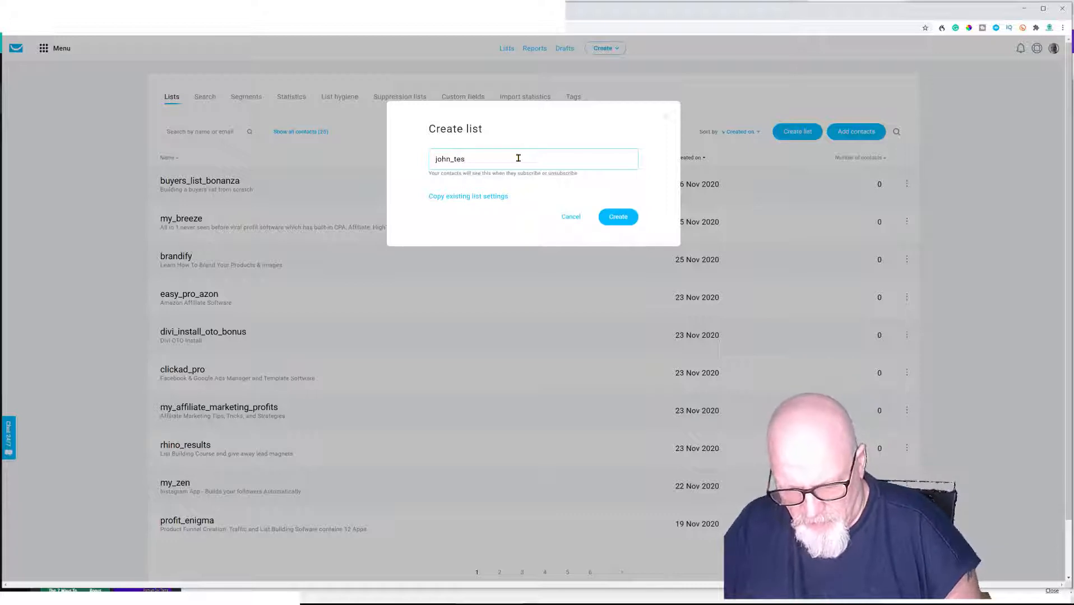
pyautogui.write('t-')
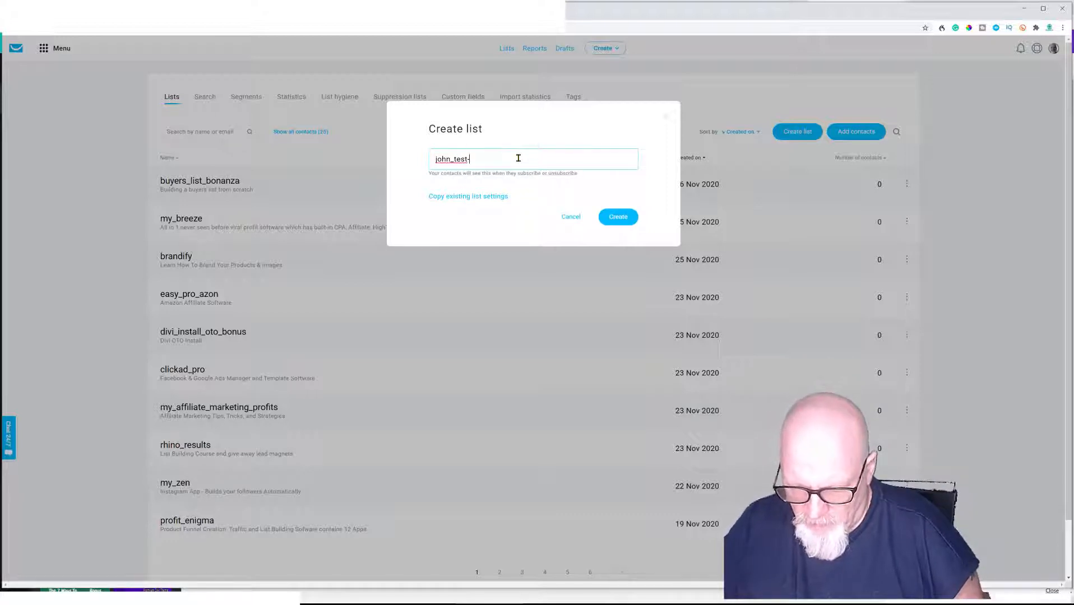
pyautogui.press('BackSpace')
pyautogui.write('_li')
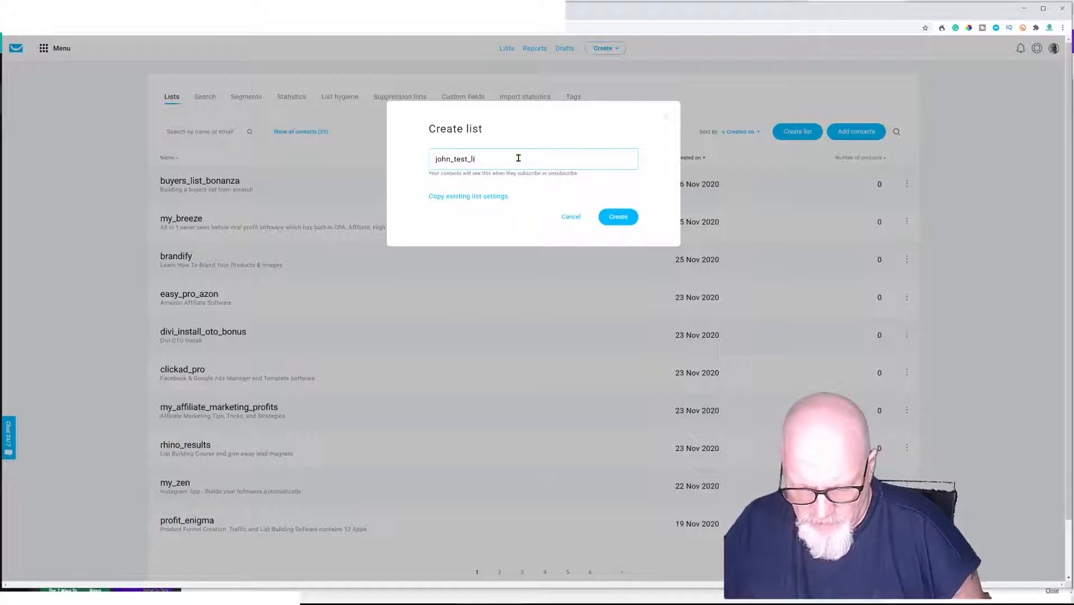
pyautogui.write('st')
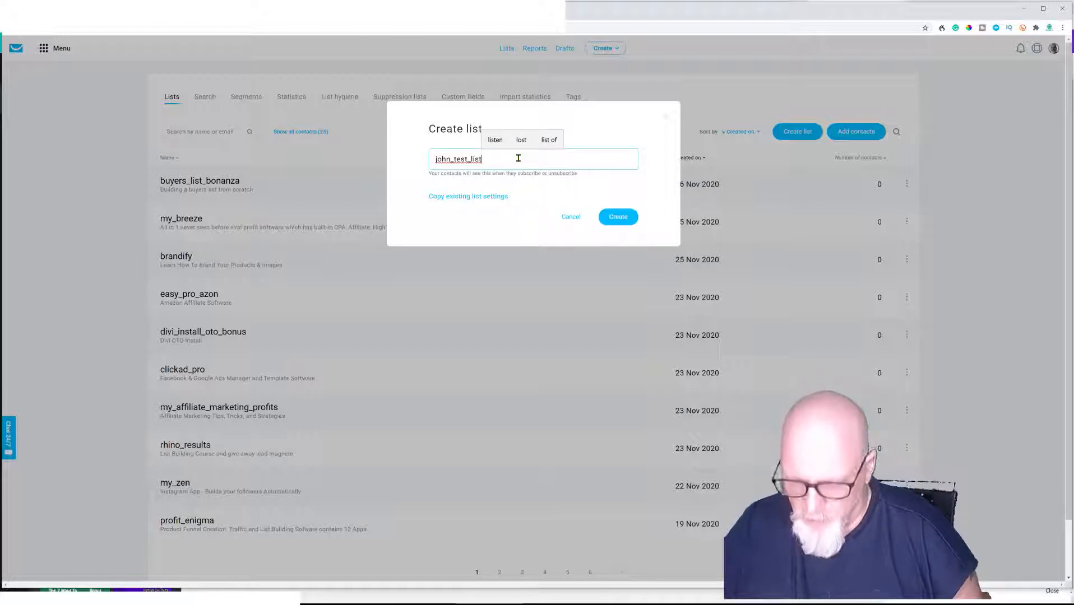
pyautogui.write('-')
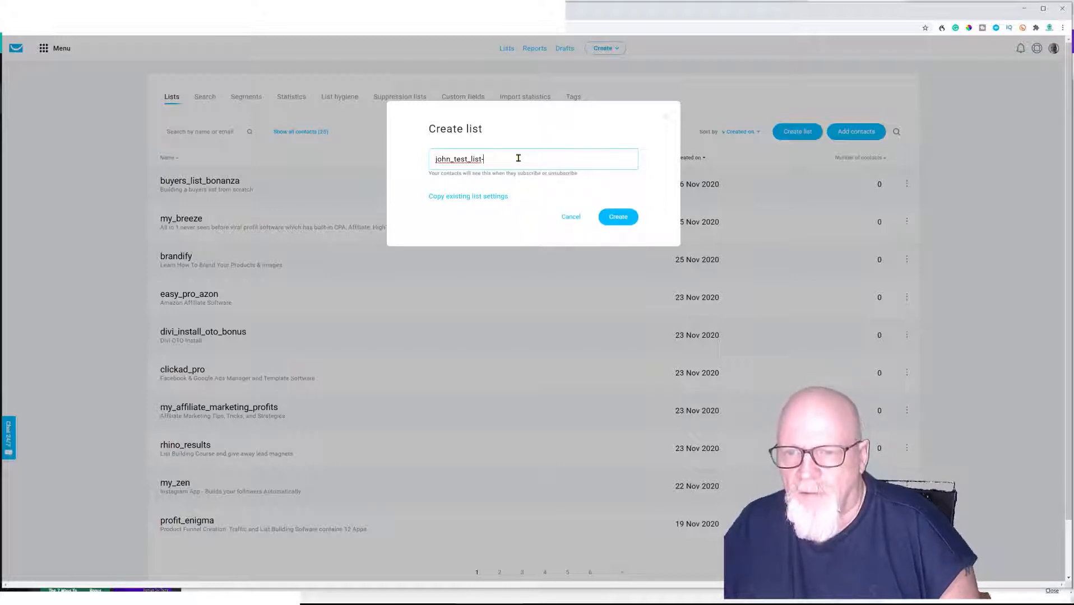
pyautogui.press('BackSpace')
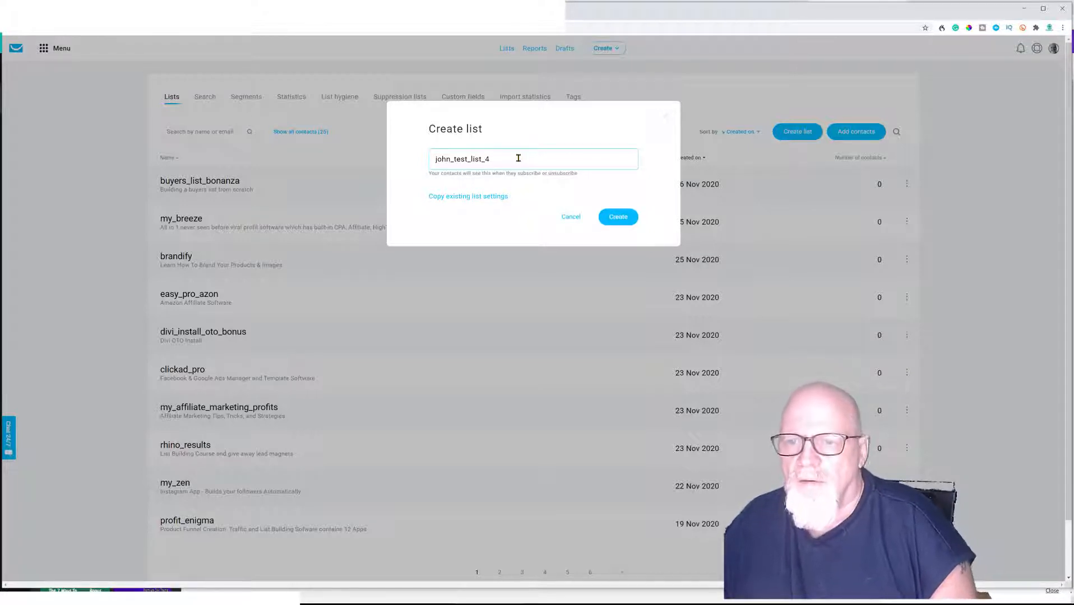
pyautogui.write('_4')
pyautogui.click(619, 220)
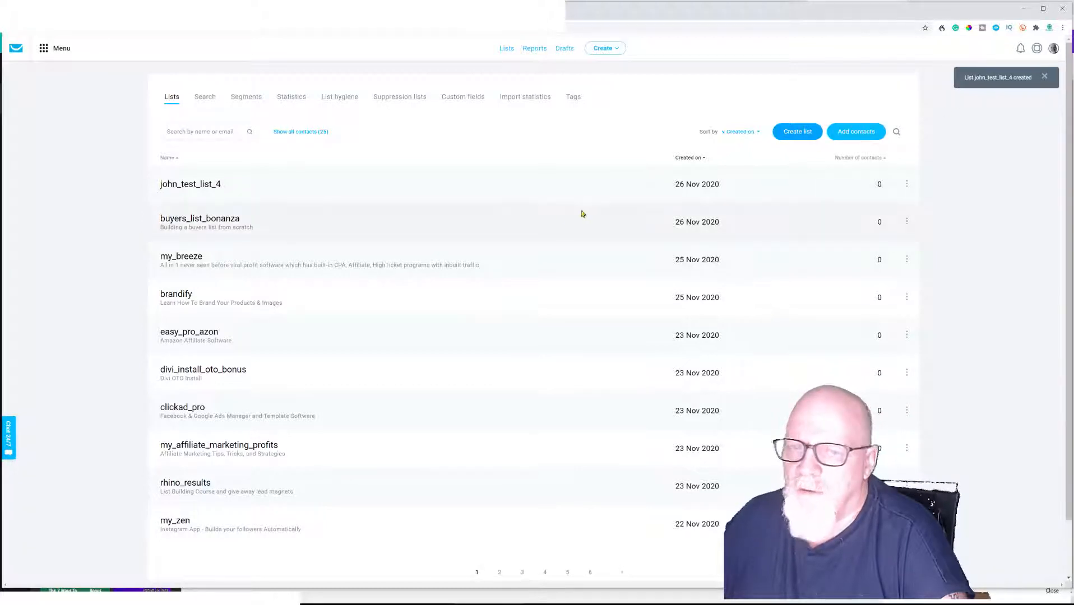
# Open the new list's settings and set the list title to the owner's first name followed by "Test List 4".
pyautogui.click(906, 185)
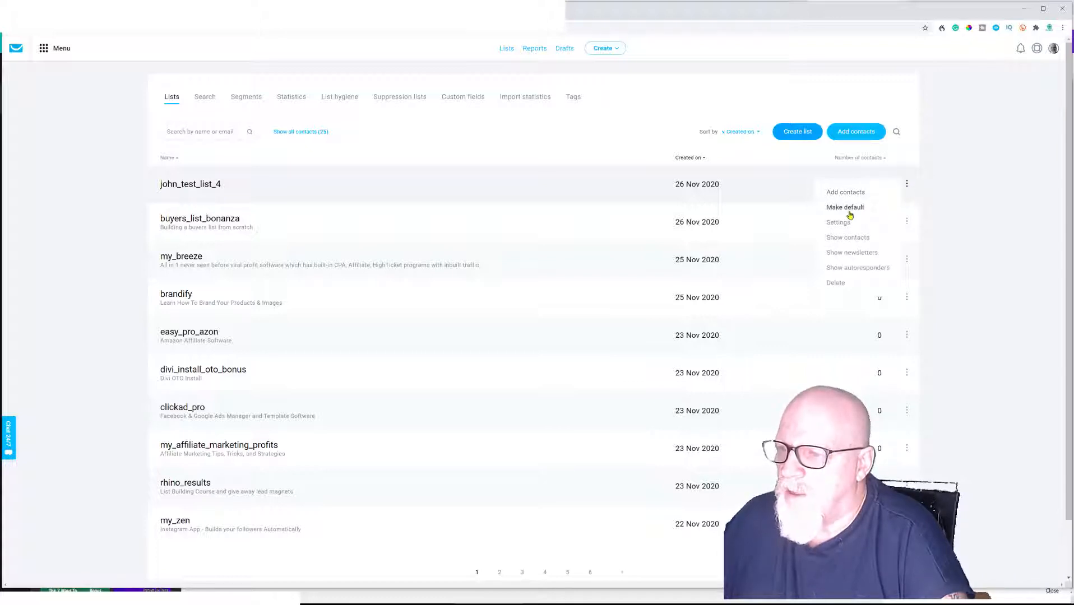
pyautogui.click(840, 223)
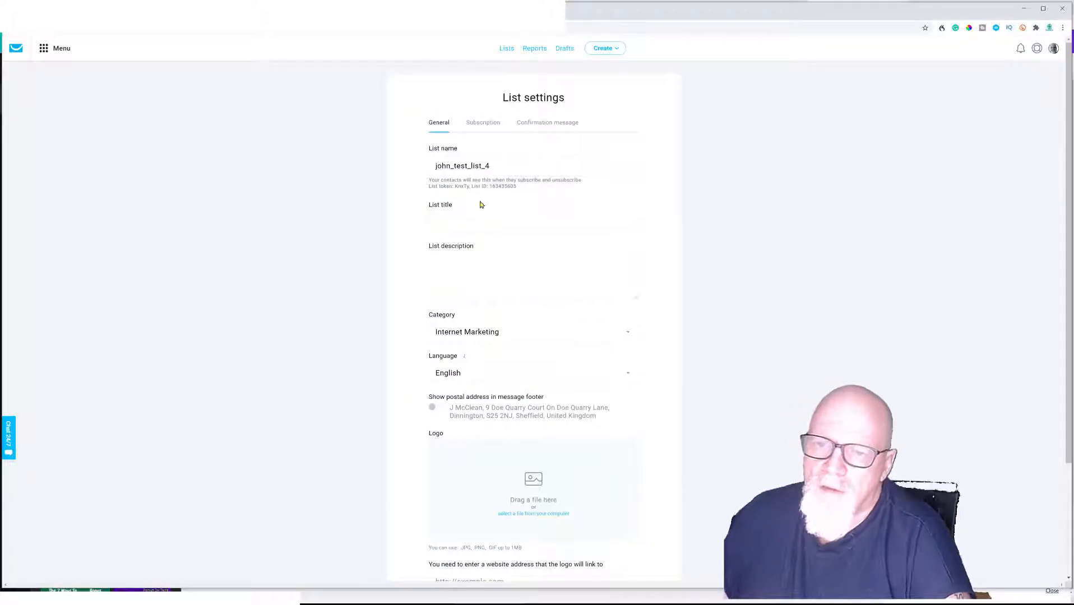
pyautogui.click(456, 220)
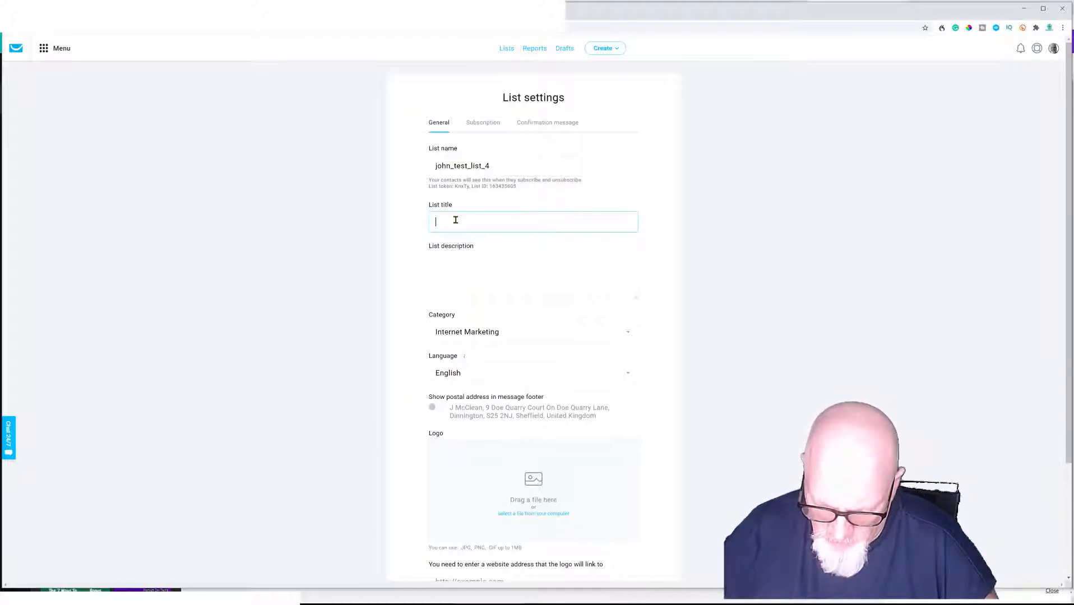
pyautogui.write('Tes')
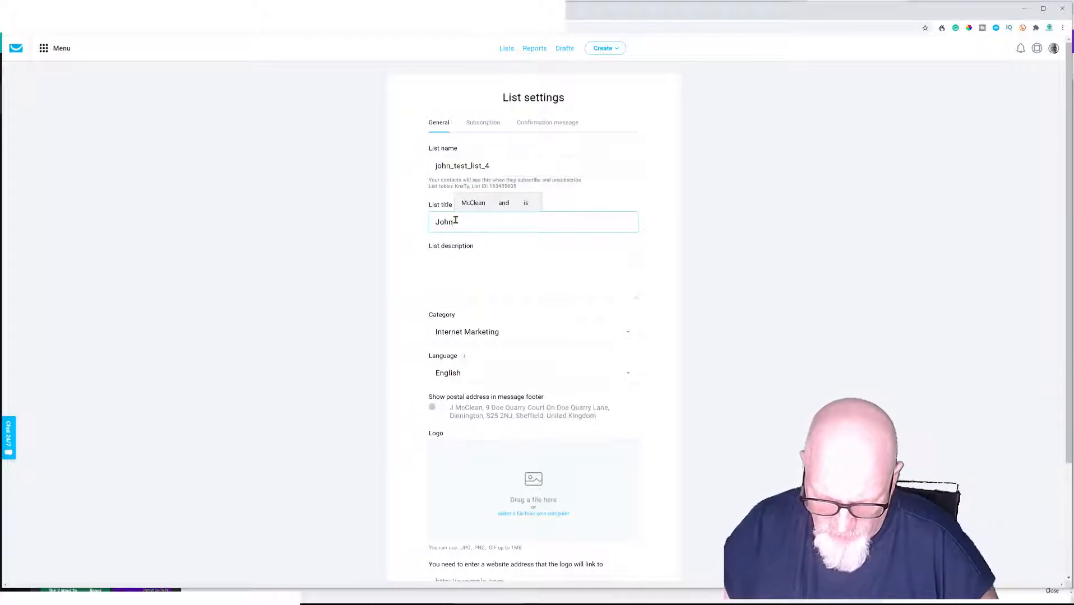
pyautogui.write('t L')
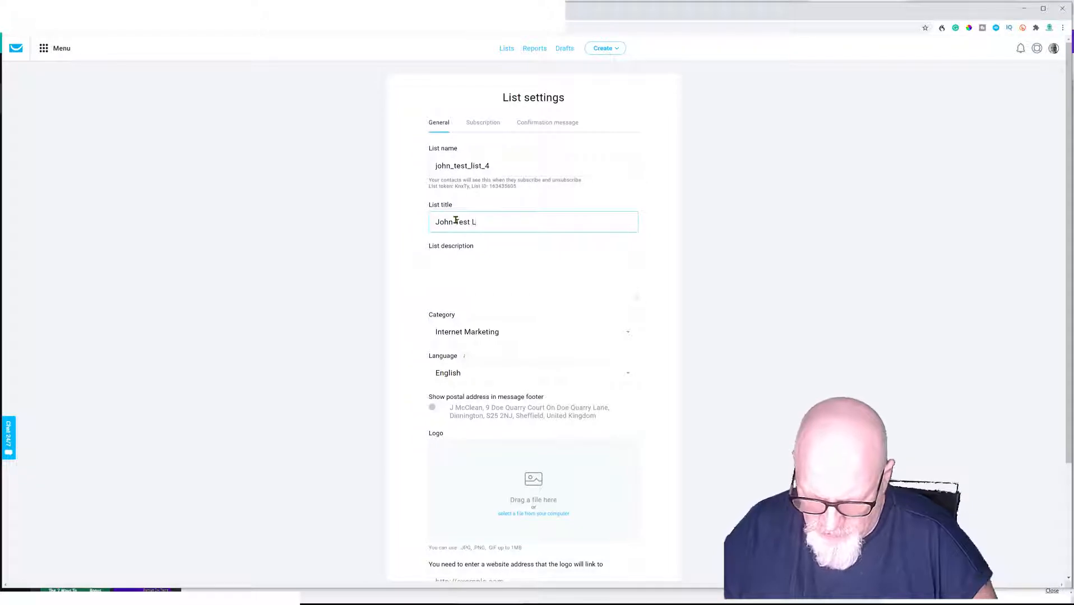
pyautogui.write('ist 4')
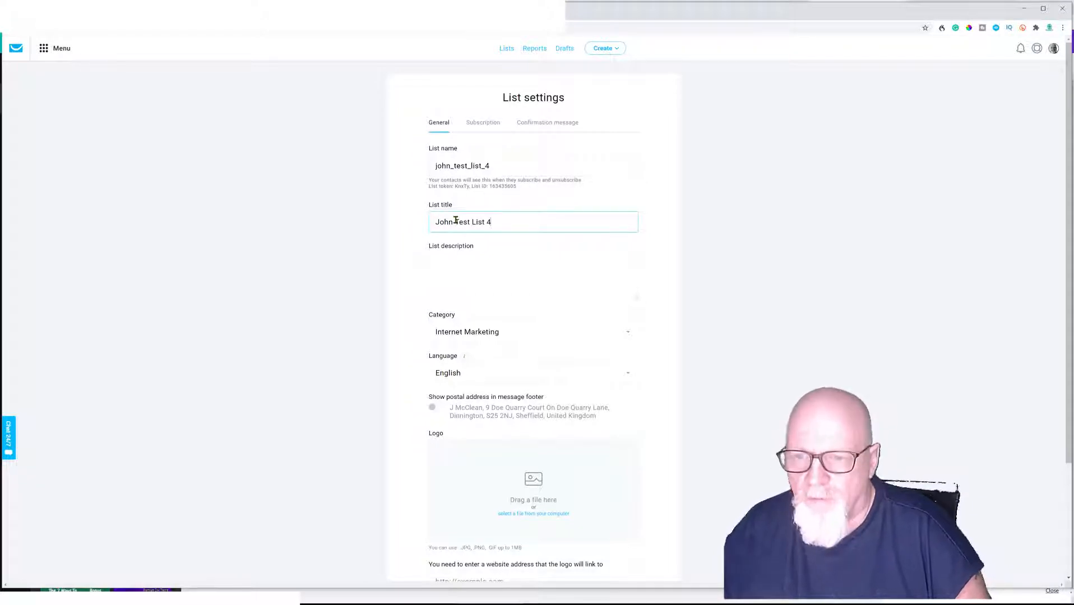
# Enter the list description "errrttrthrthyrujeryjrtyjrtyjtyjeyj" and enable showing the postal address in the message footer.
pyautogui.click(466, 267)
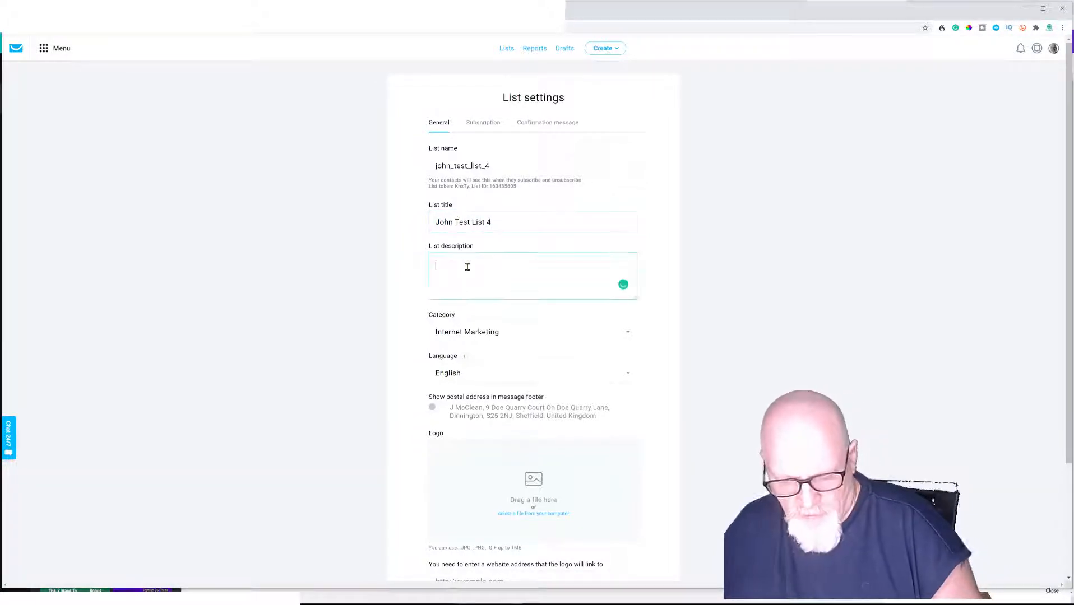
pyautogui.write('errrttrthrthyrujeryjrtyjrtyjtyjeyj')
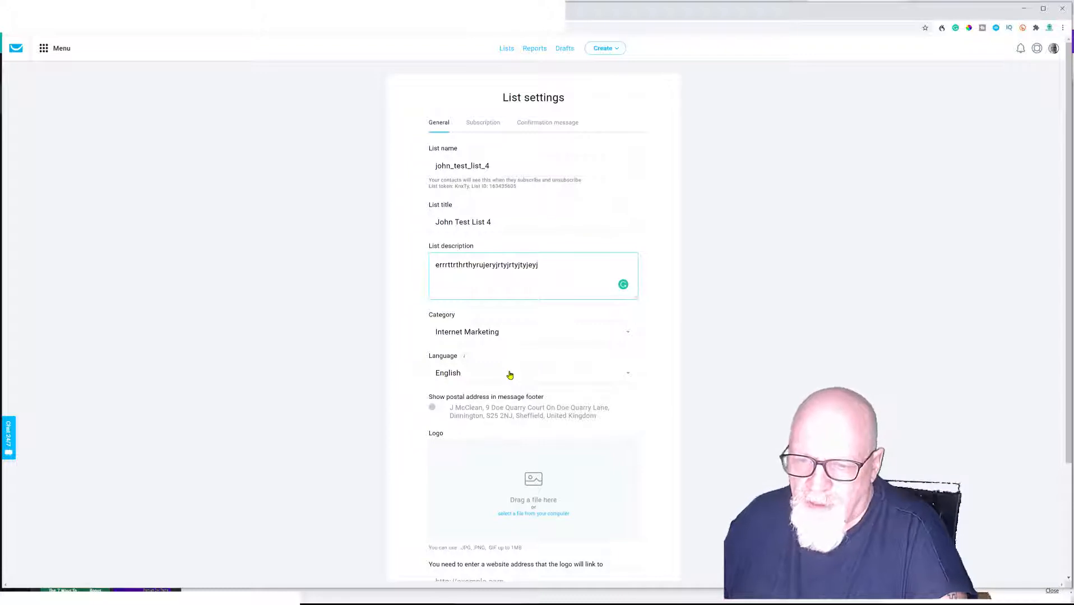
pyautogui.click(440, 410)
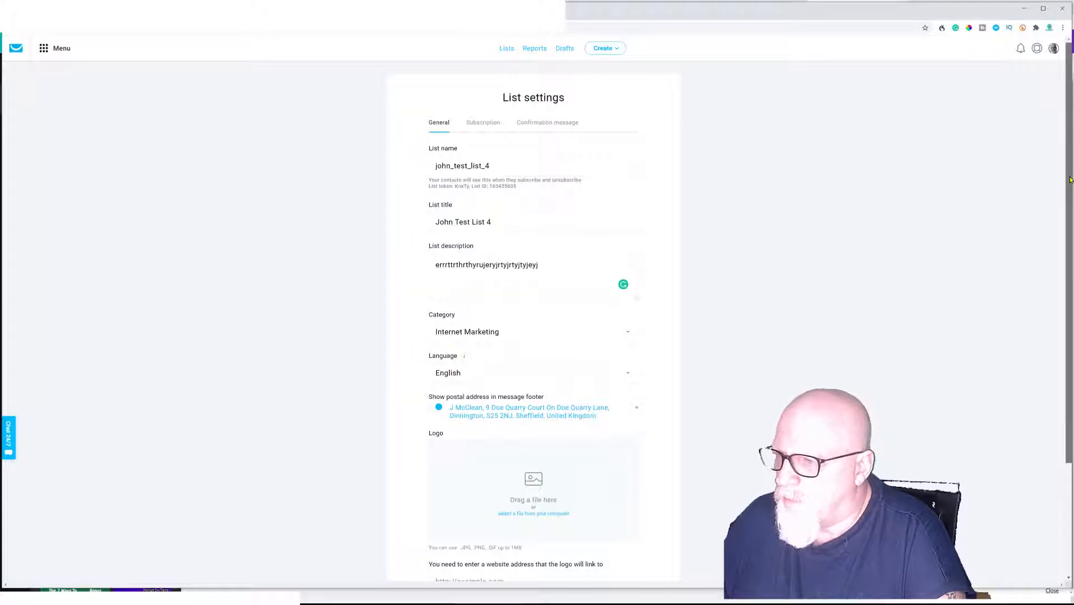
# Choose the image file email_logo from the computer as the list's logo.
pyautogui.moveTo(1068, 191); pyautogui.dragTo(1070, 284)
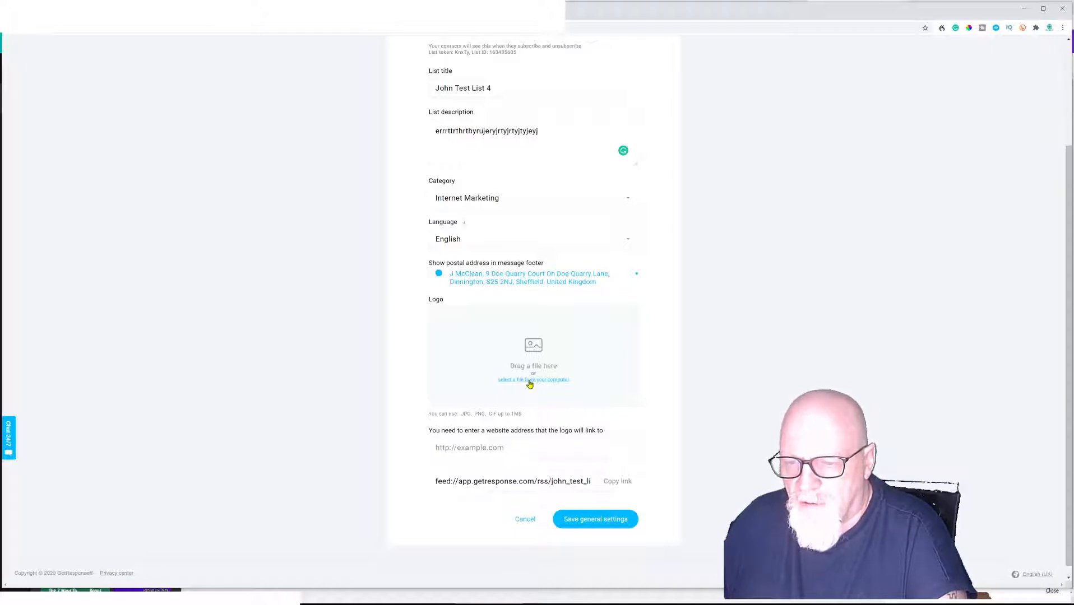
pyautogui.click(536, 381)
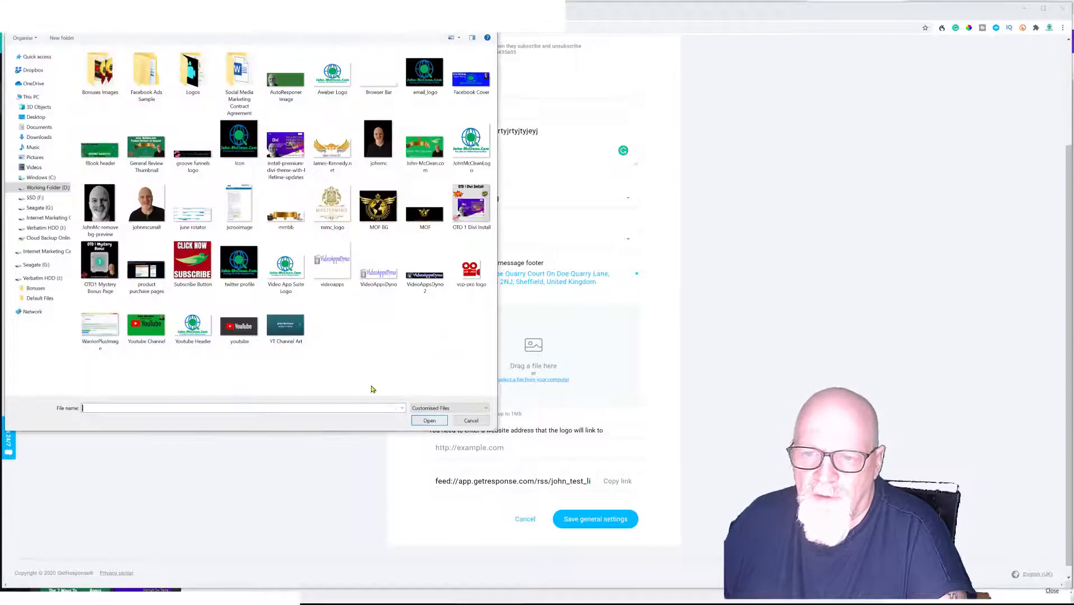
pyautogui.click(434, 80)
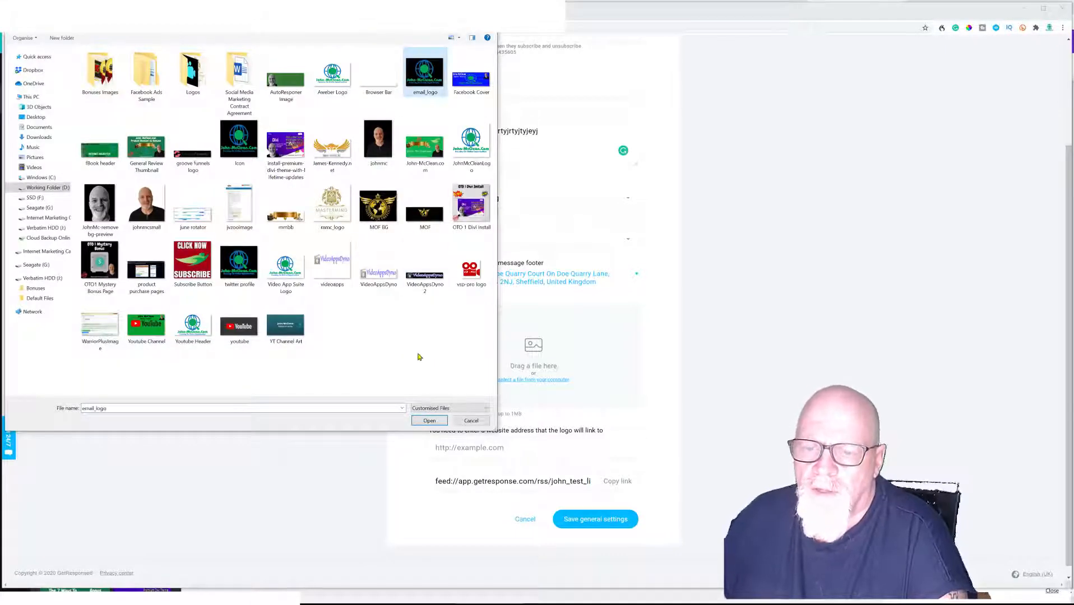
pyautogui.click(429, 421)
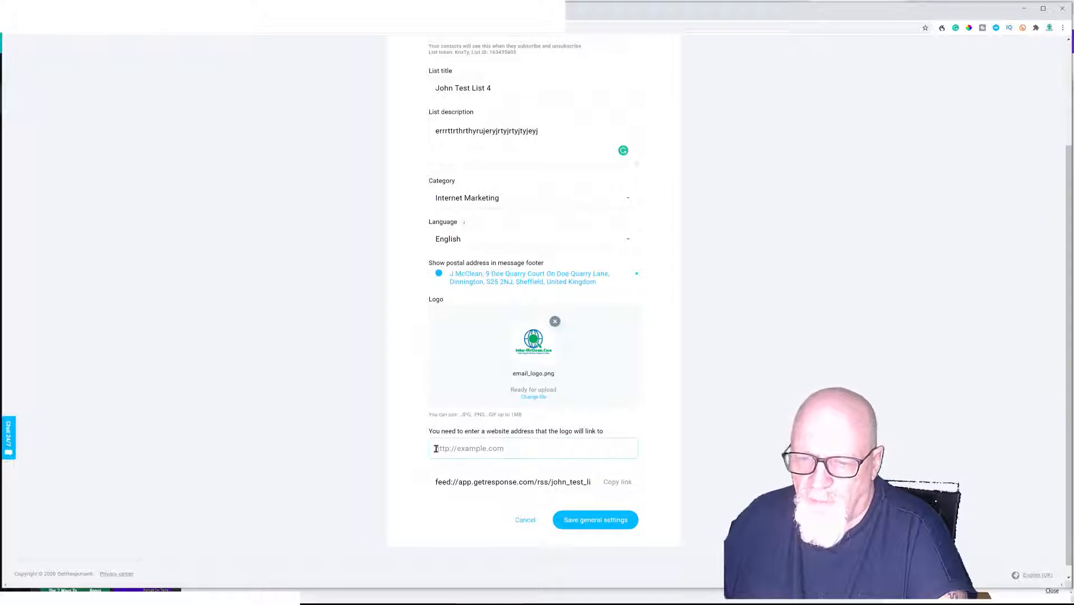
# Enter the owner's https website address as the logo's link target and save the list's general settings.
pyautogui.click(436, 449)
pyautogui.write('h')
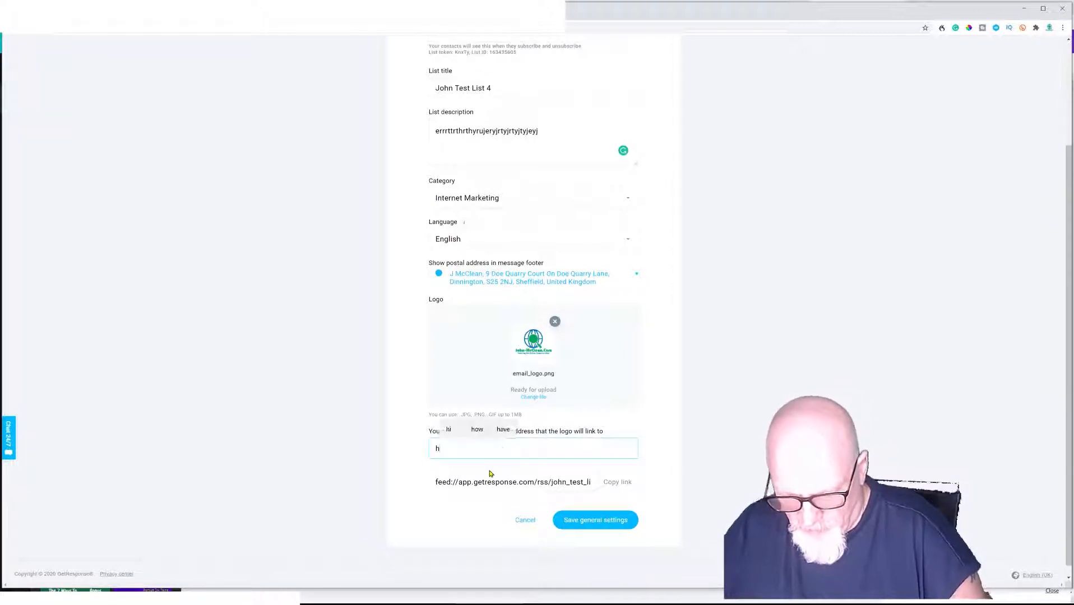
pyautogui.write('ttps')
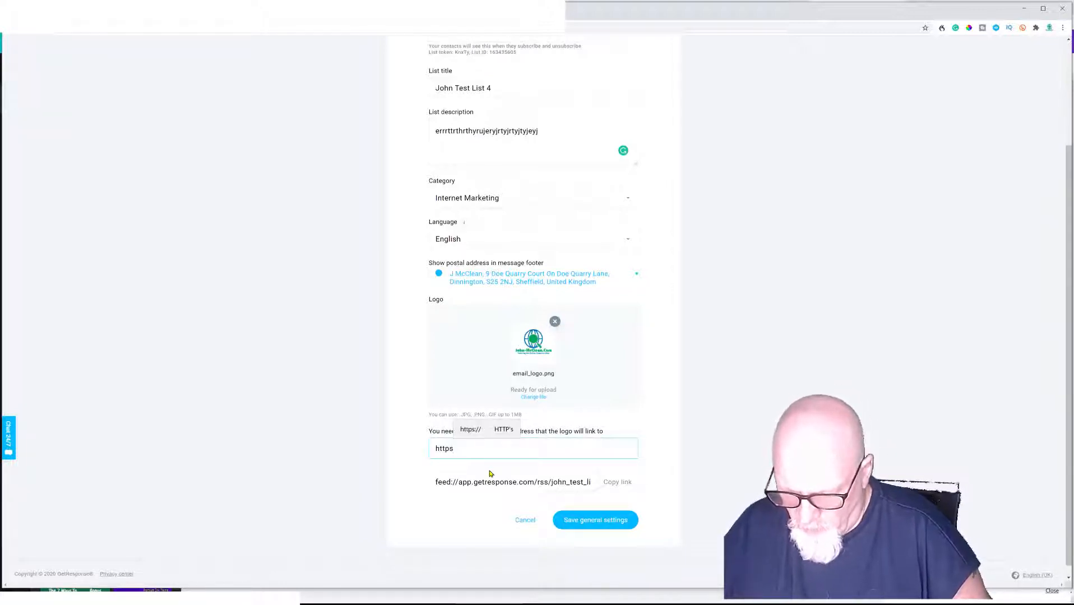
pyautogui.write('://')
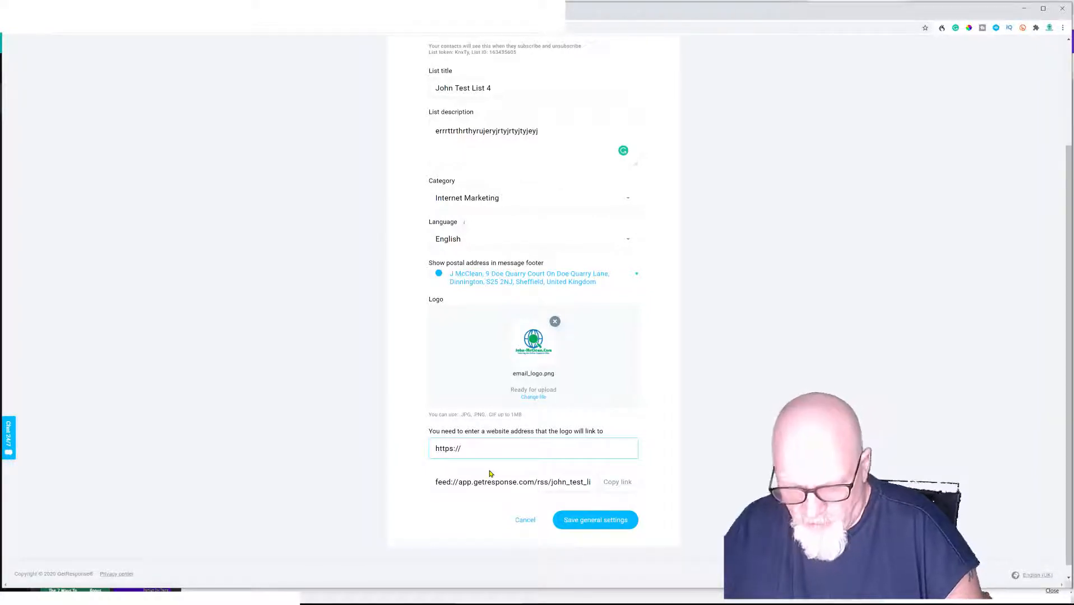
pyautogui.write('john-')
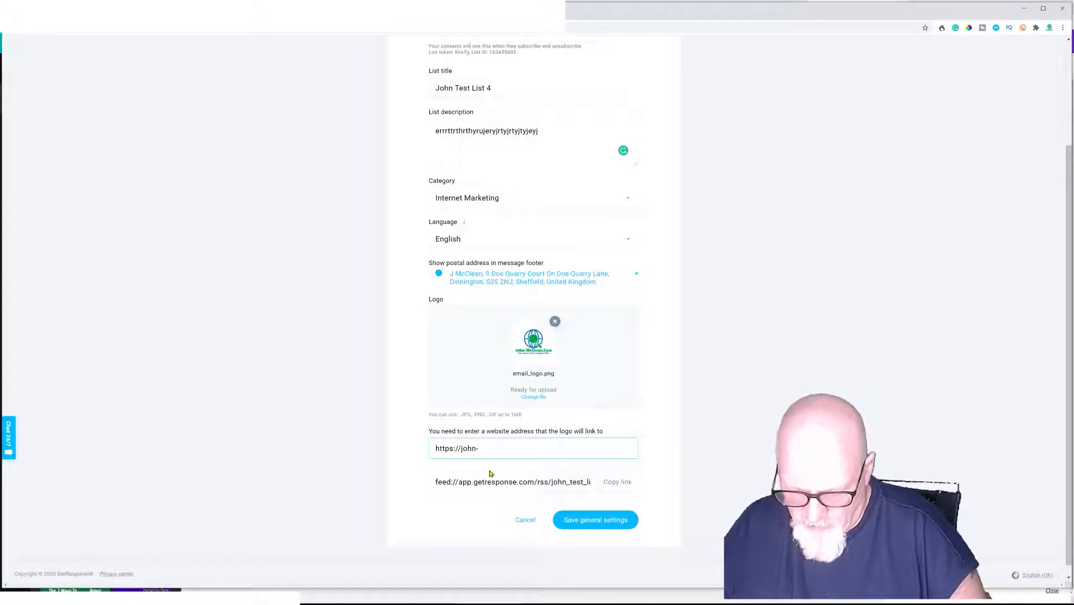
pyautogui.write('mcclean')
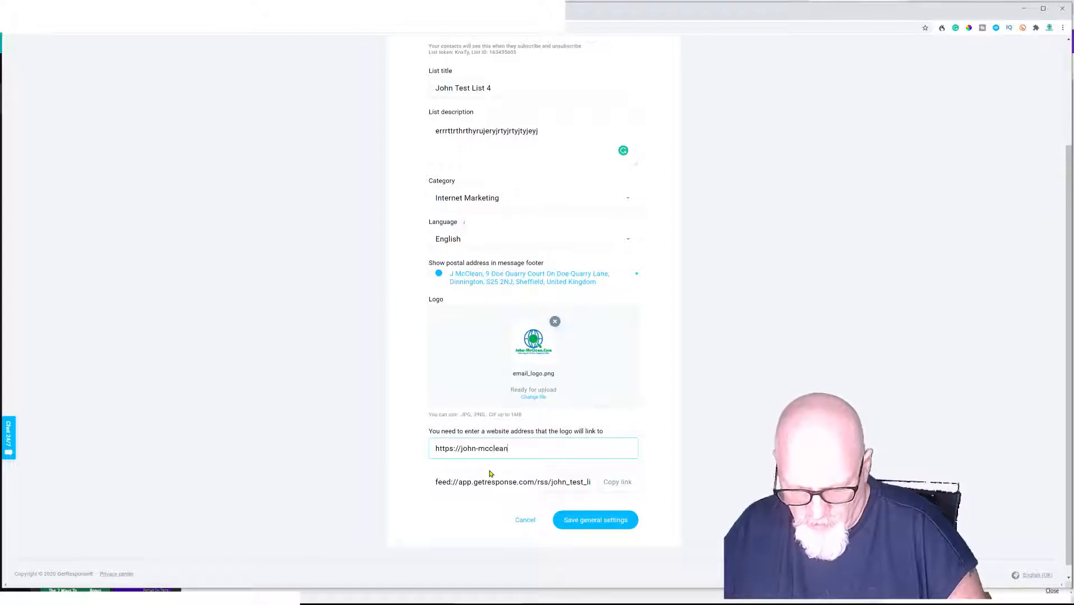
pyautogui.write('.')
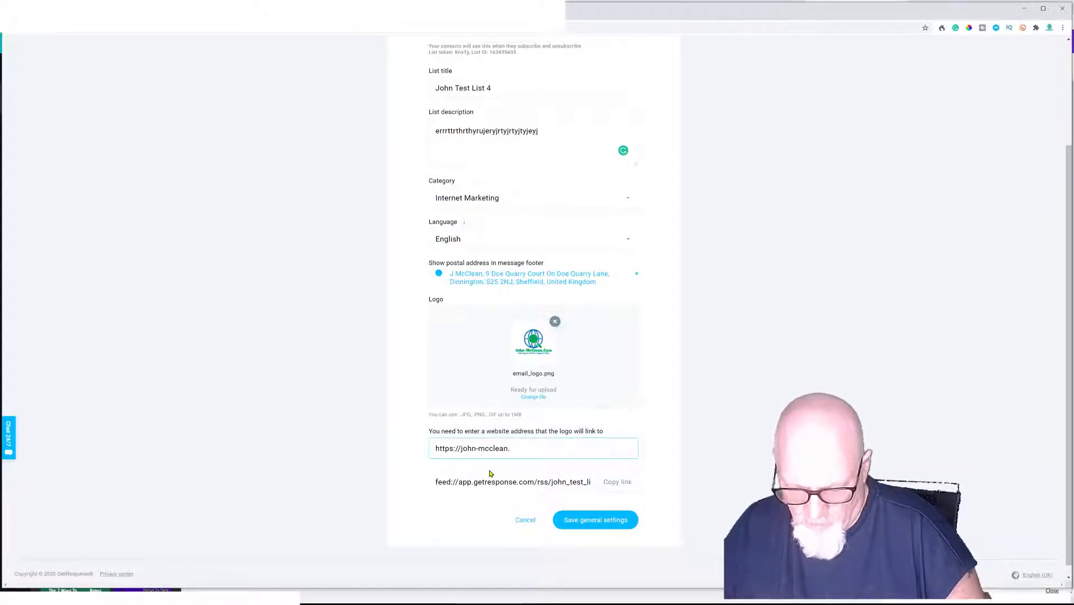
pyautogui.write('com')
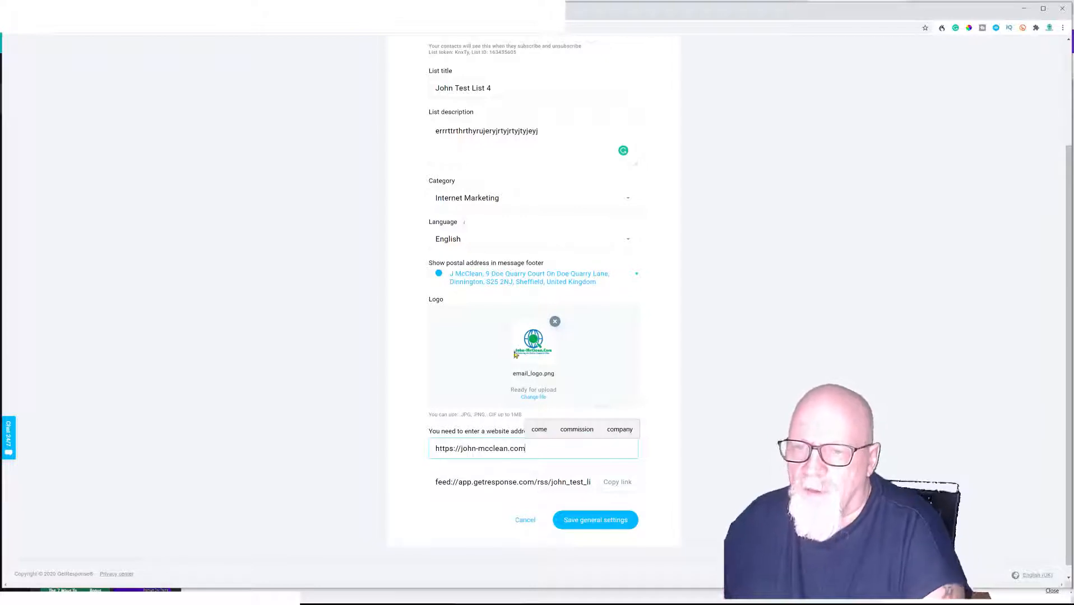
pyautogui.scroll(3, 673, 404)
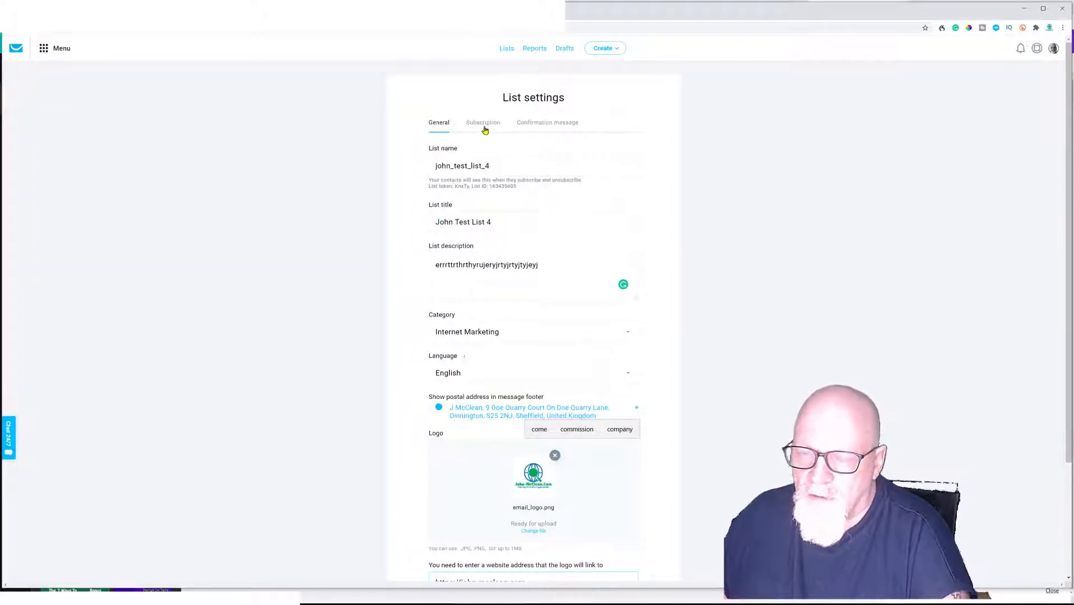
pyautogui.scroll(-3, 564, 236)
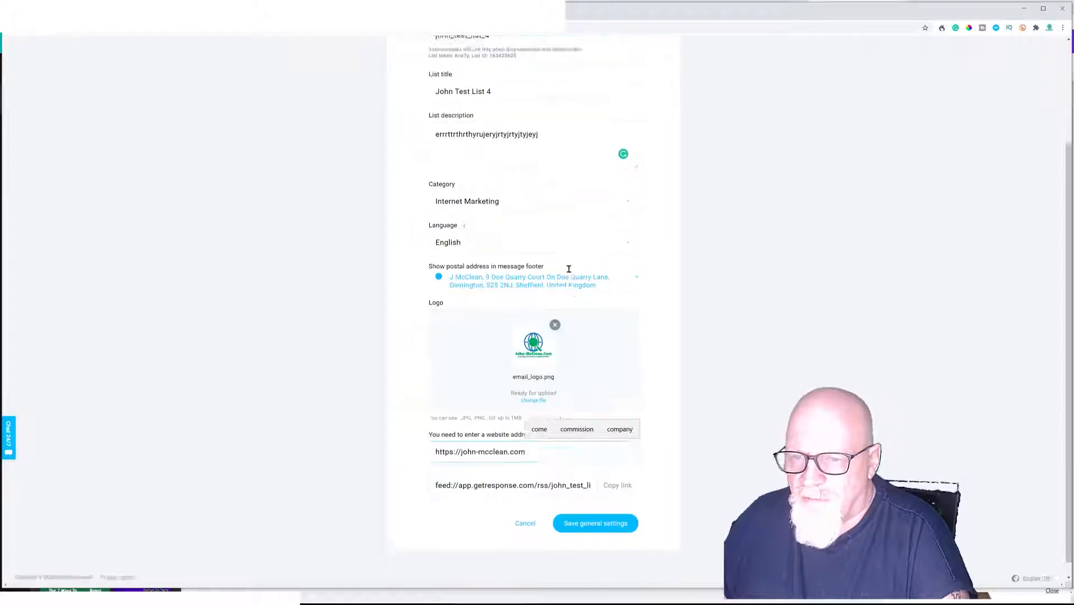
pyautogui.click(597, 515)
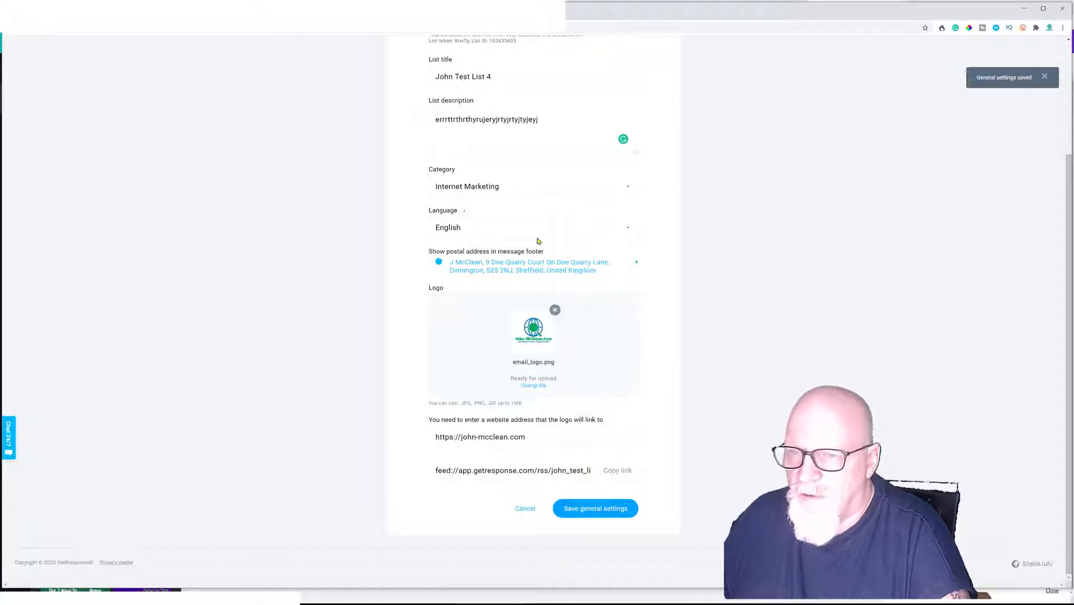
# Enable subscription notifications for the list, sent to the owner's main e-mail address, and save the subscription settings.
pyautogui.scroll(3, 533, 149)
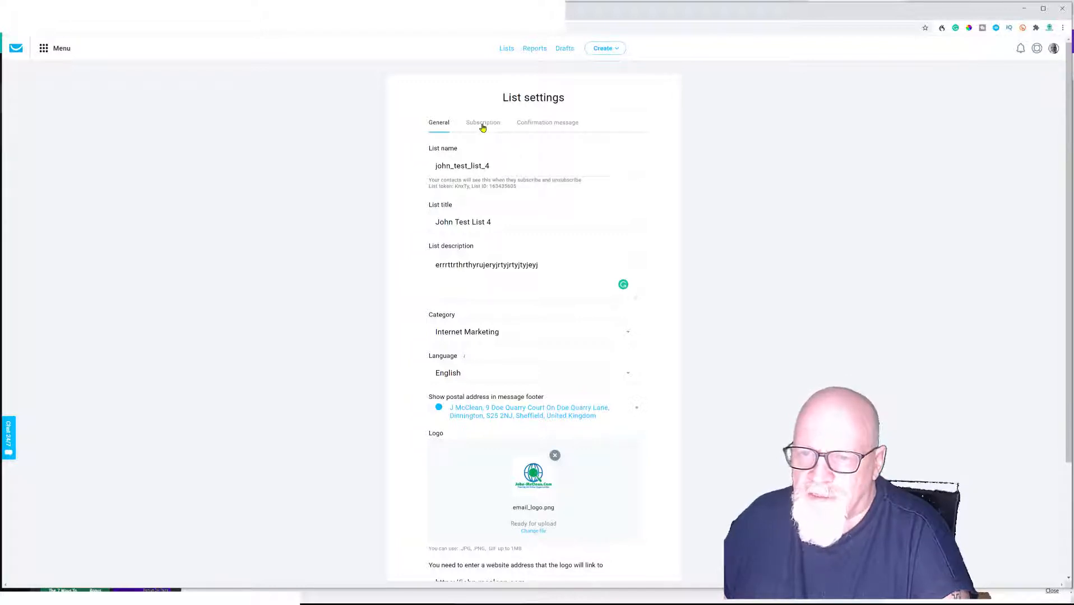
pyautogui.click(483, 127)
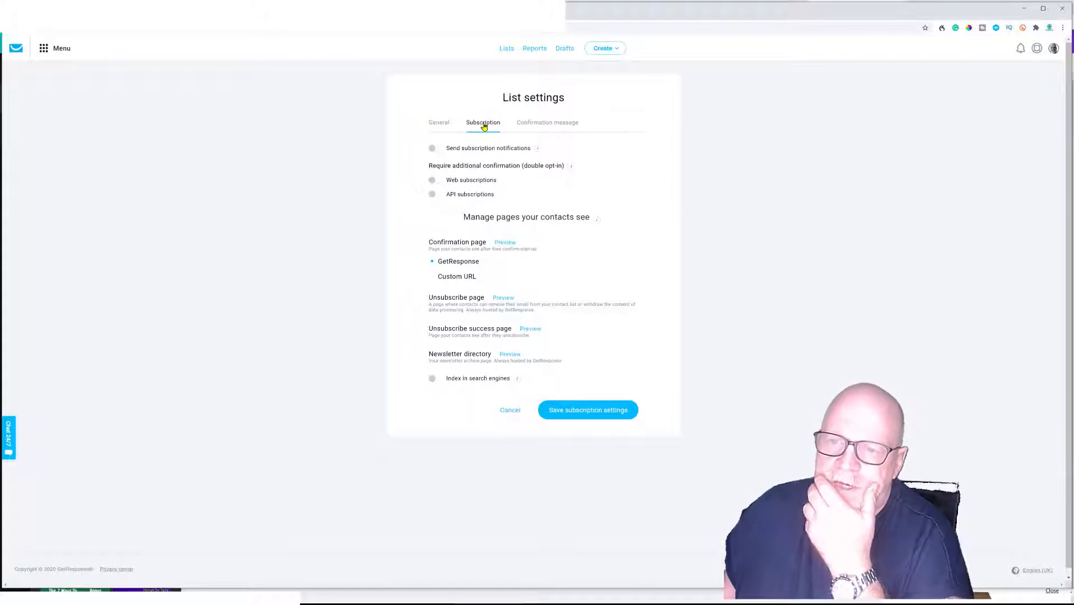
pyautogui.click(439, 149)
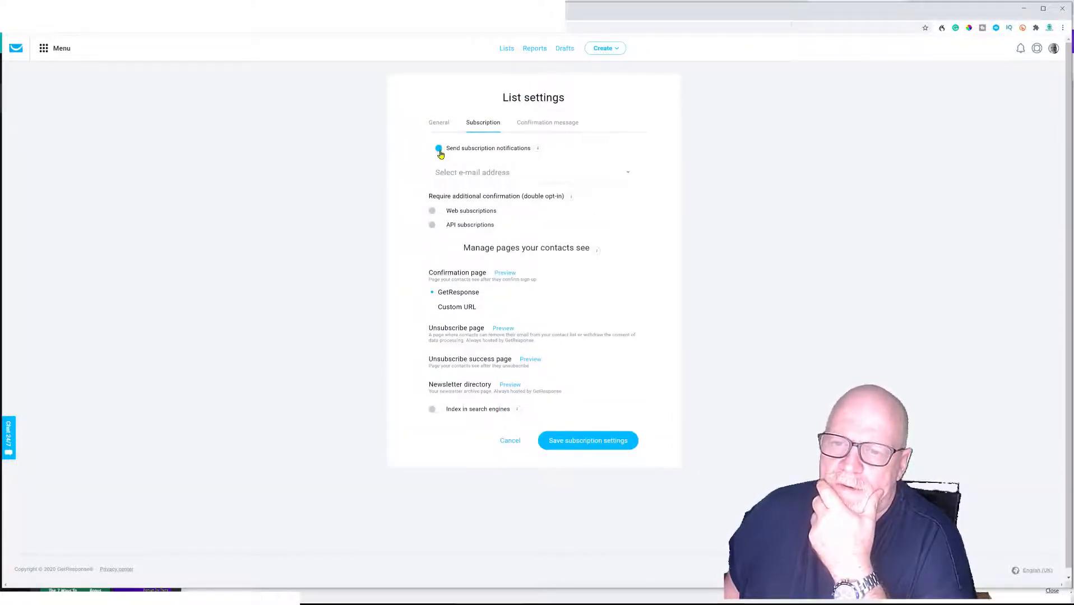
pyautogui.click(473, 173)
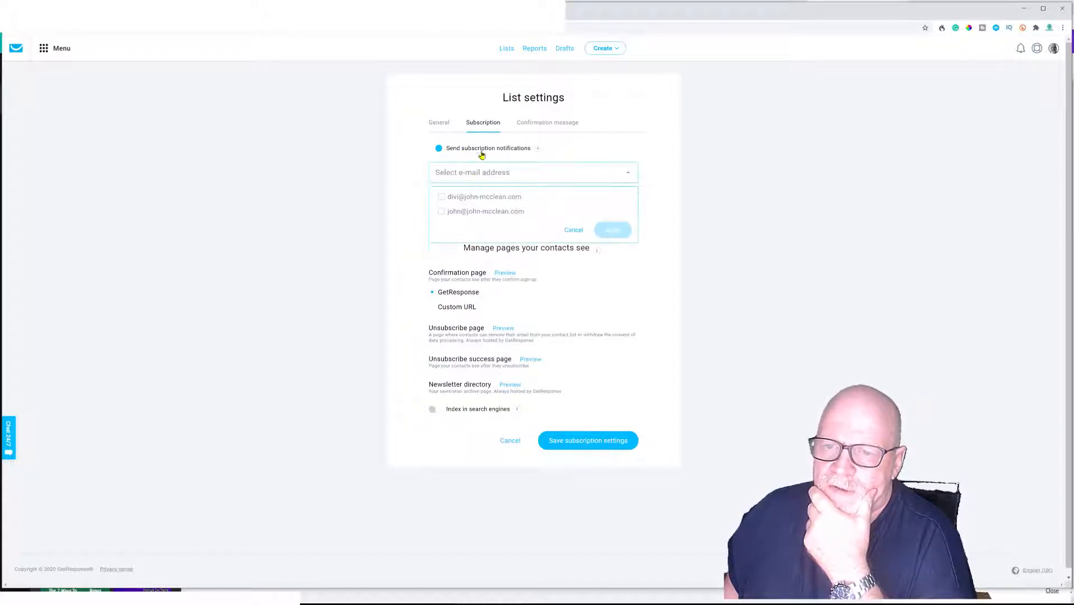
pyautogui.click(441, 212)
pyautogui.click(612, 231)
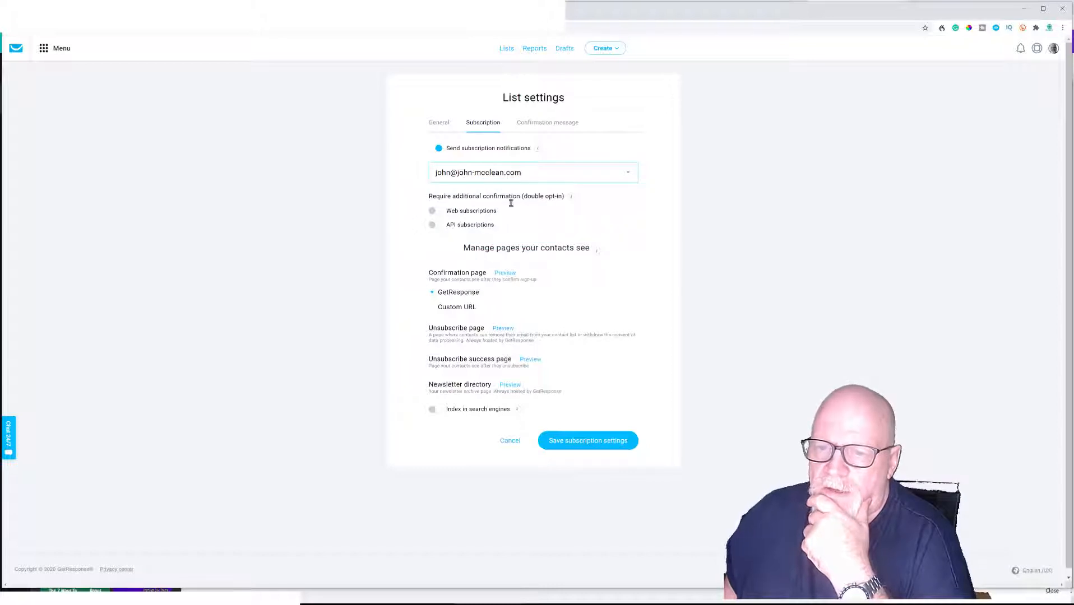
pyautogui.click(598, 445)
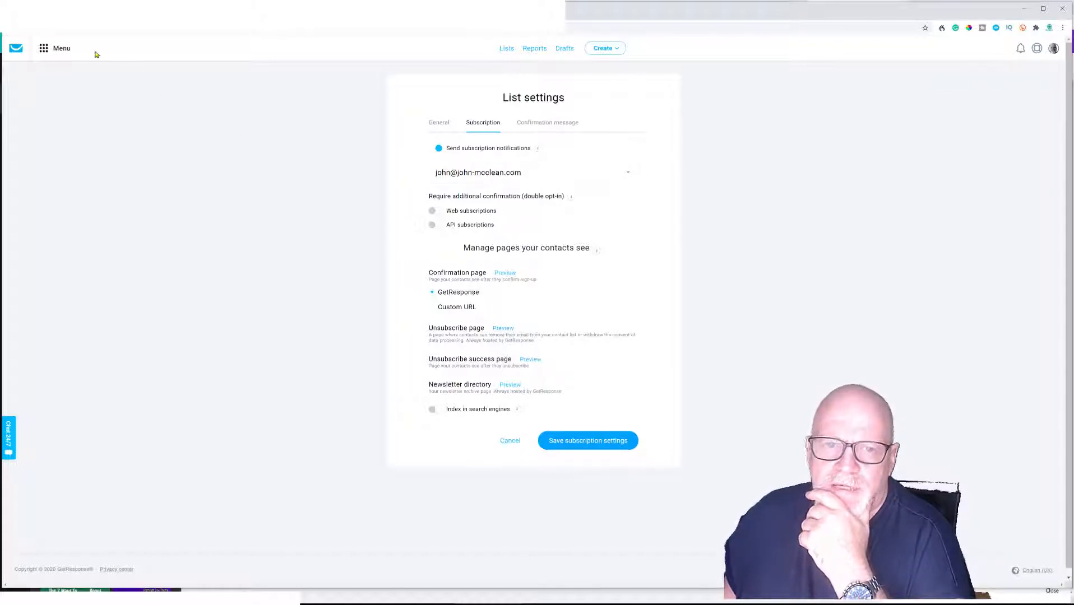
# Go to Forms and surveys and look through the List Builder Wizard templates for a new form.
pyautogui.click(43, 48)
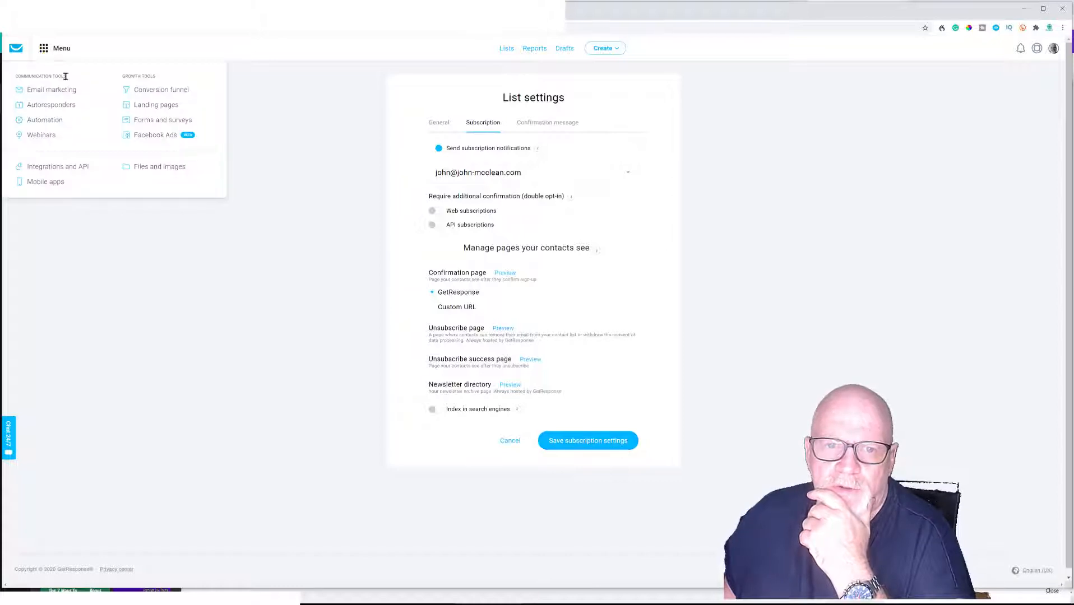
pyautogui.click(132, 119)
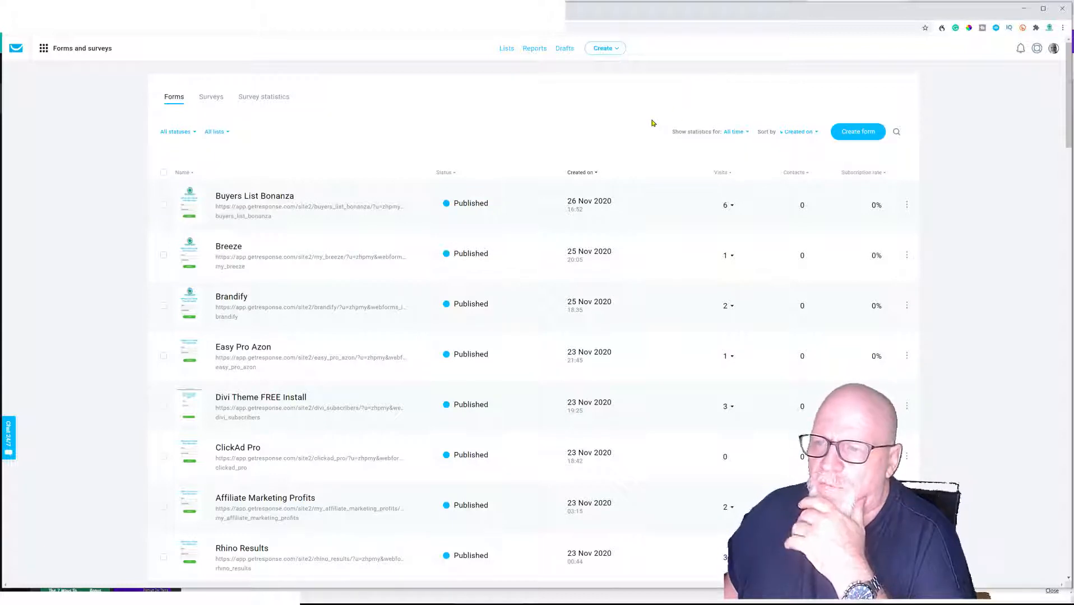
pyautogui.click(858, 135)
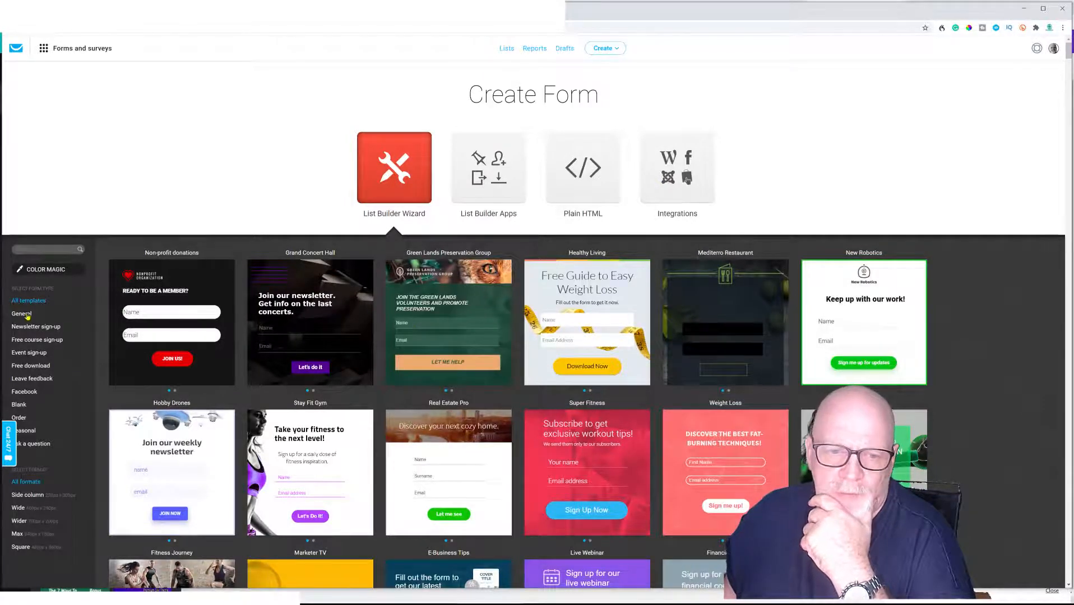
pyautogui.scroll(-9, 137, 357)
pyautogui.scroll(9, 415, 219)
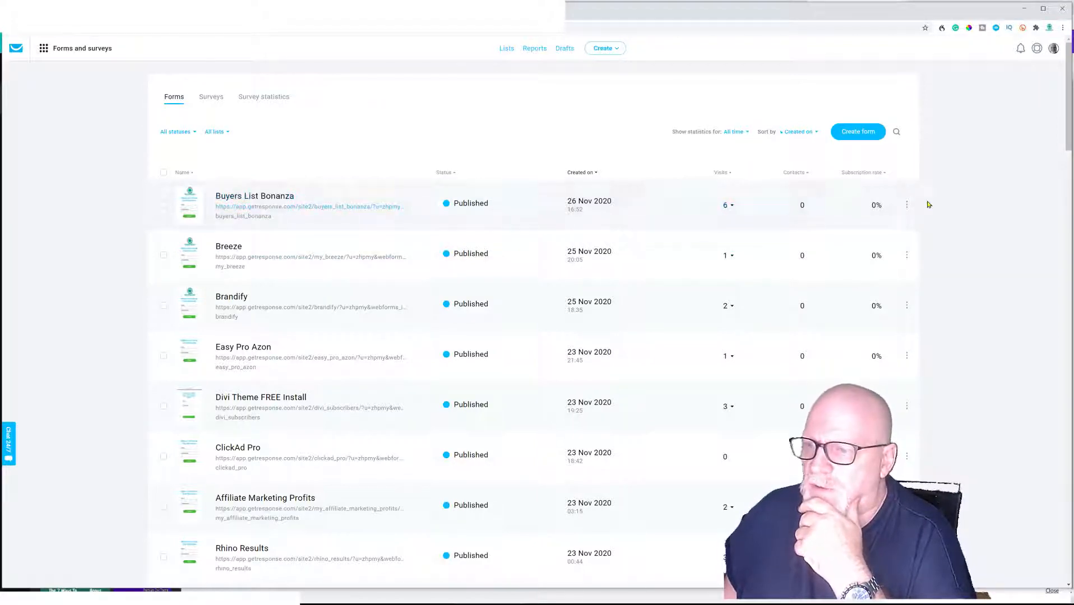
# Duplicate the Buyers List Bonanza form and unlock the copy for editing.
pyautogui.click(906, 205)
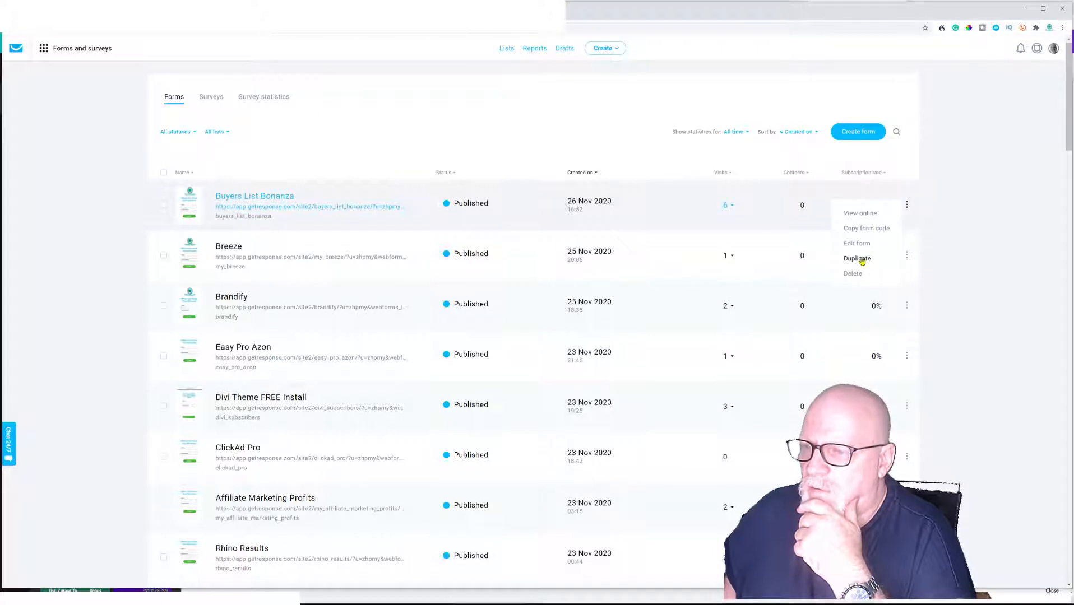
pyautogui.click(859, 259)
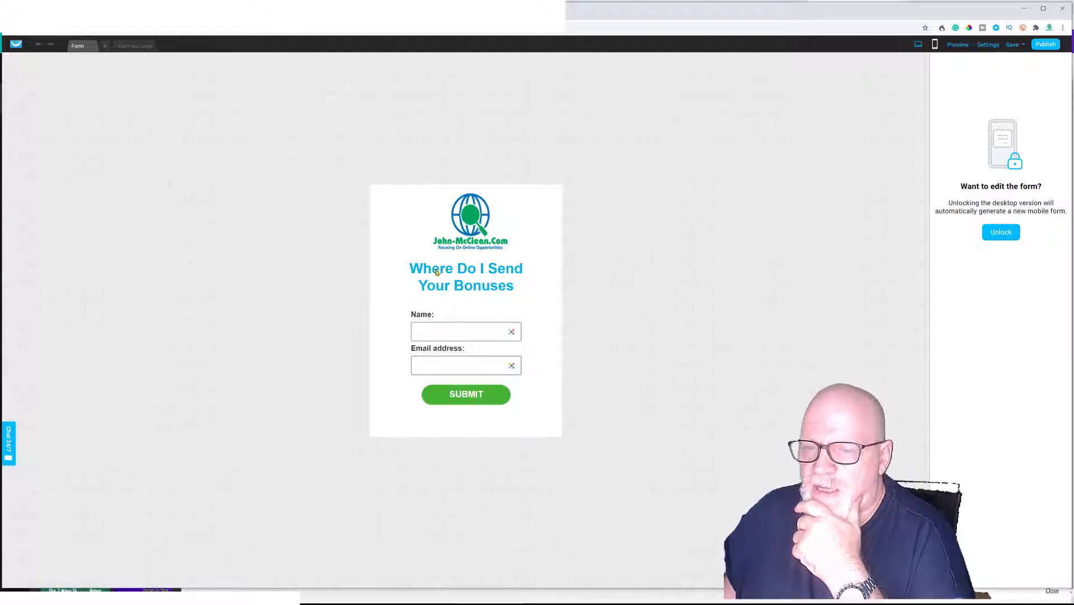
pyautogui.click(1003, 236)
pyautogui.click(487, 236)
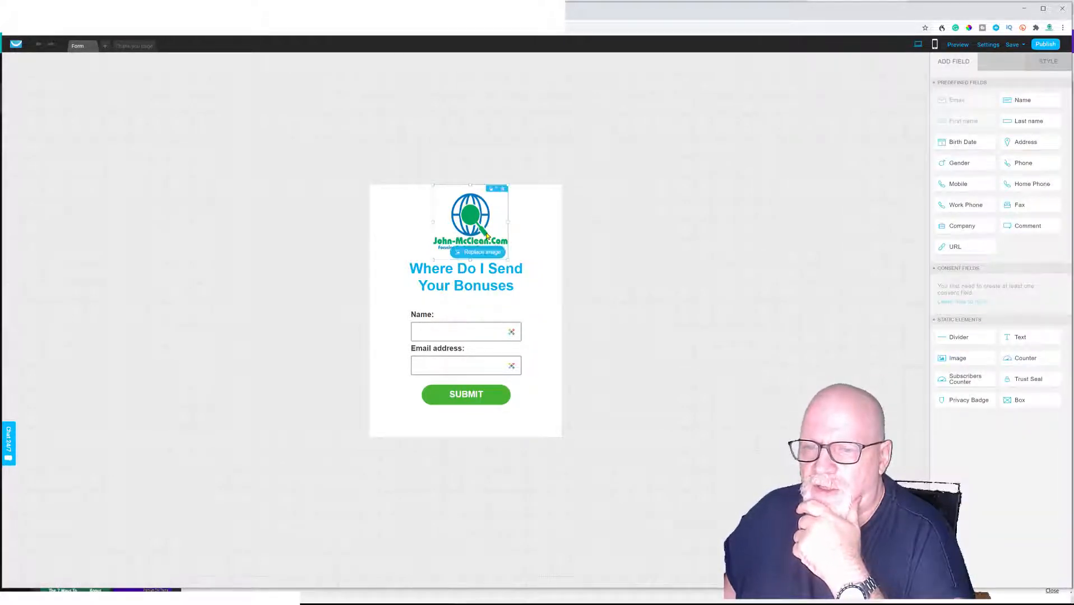
pyautogui.click(662, 258)
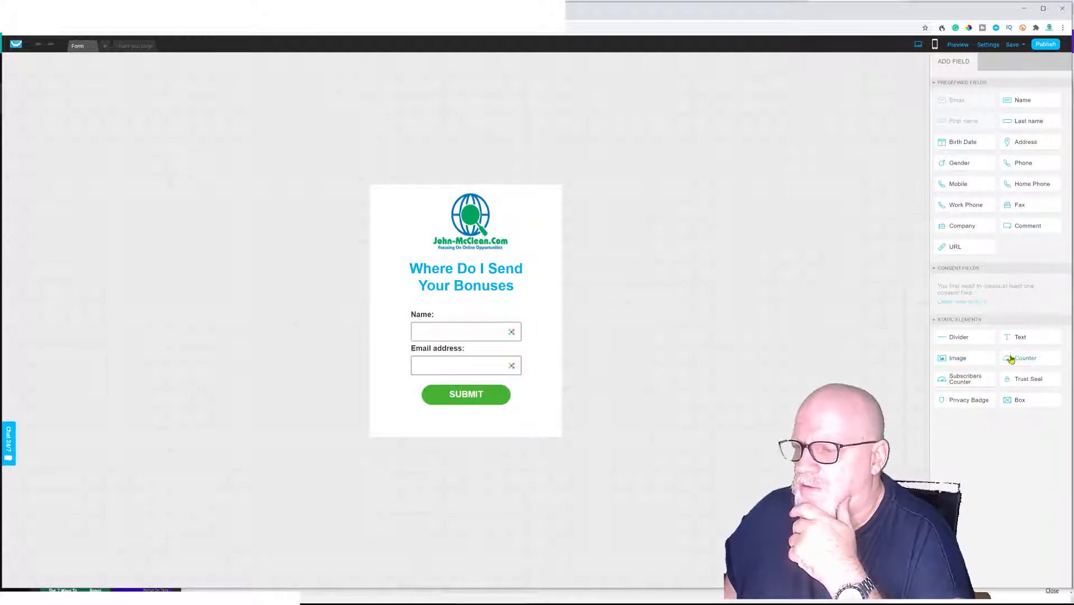
# In the duplicated form's settings, choose the newly created test list 4 as the subscription list.
pyautogui.click(987, 45)
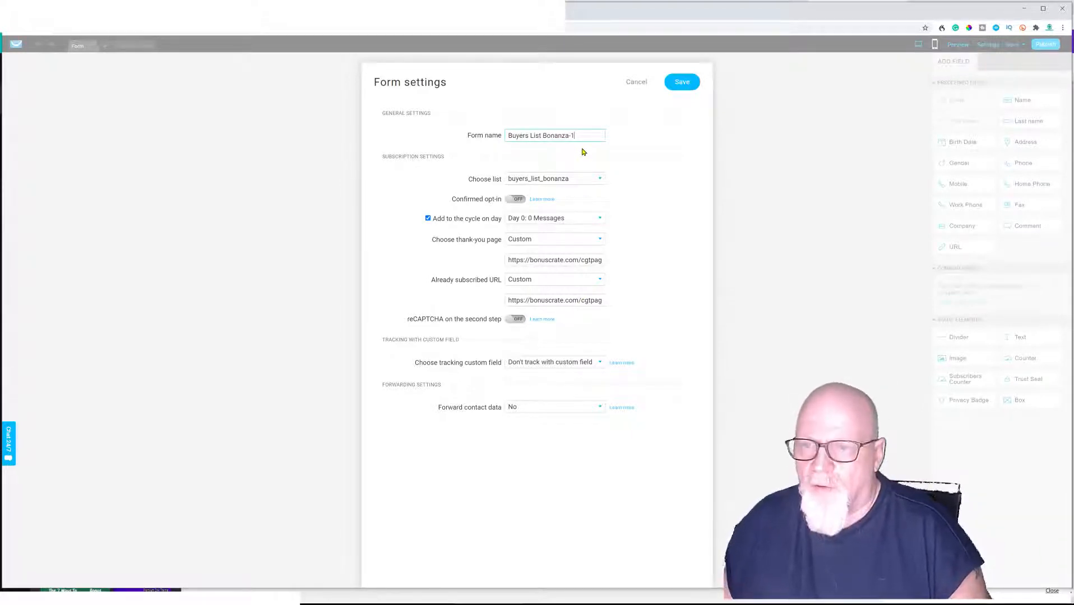
pyautogui.click(599, 180)
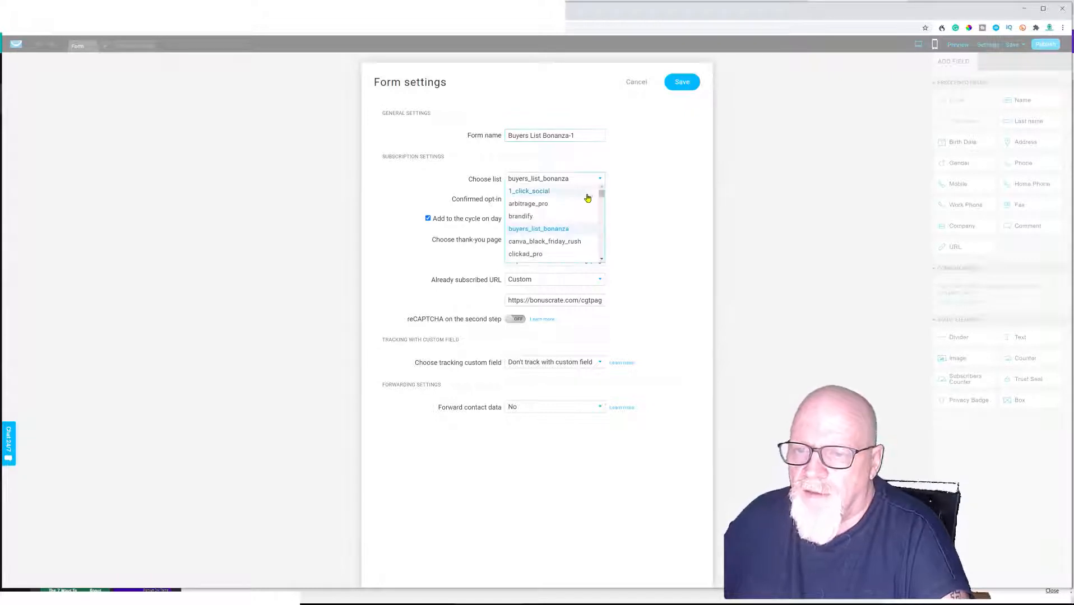
pyautogui.moveTo(601, 197); pyautogui.dragTo(602, 219)
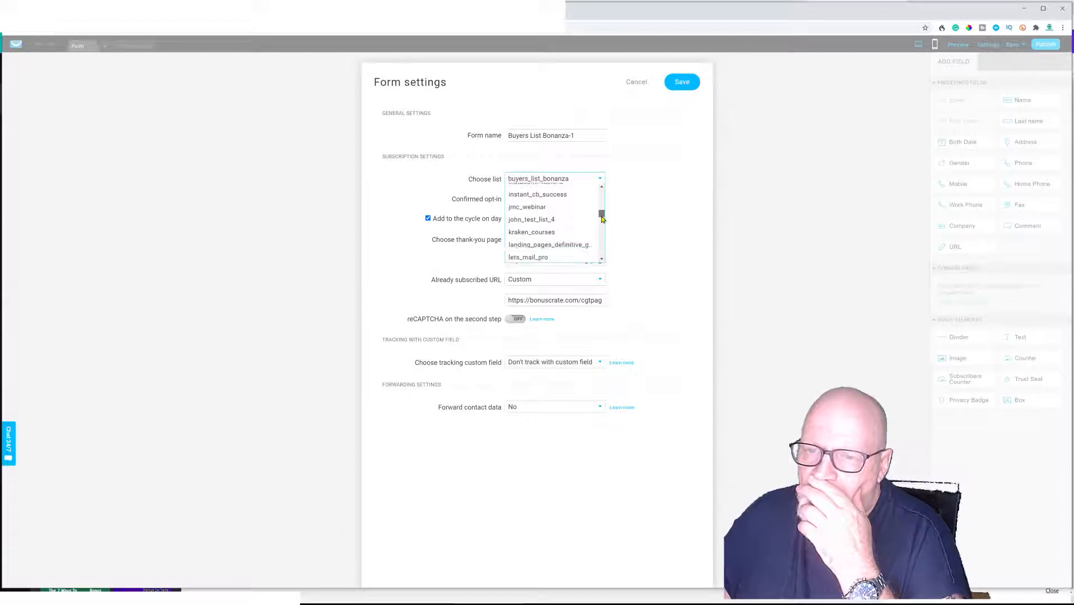
pyautogui.click(535, 219)
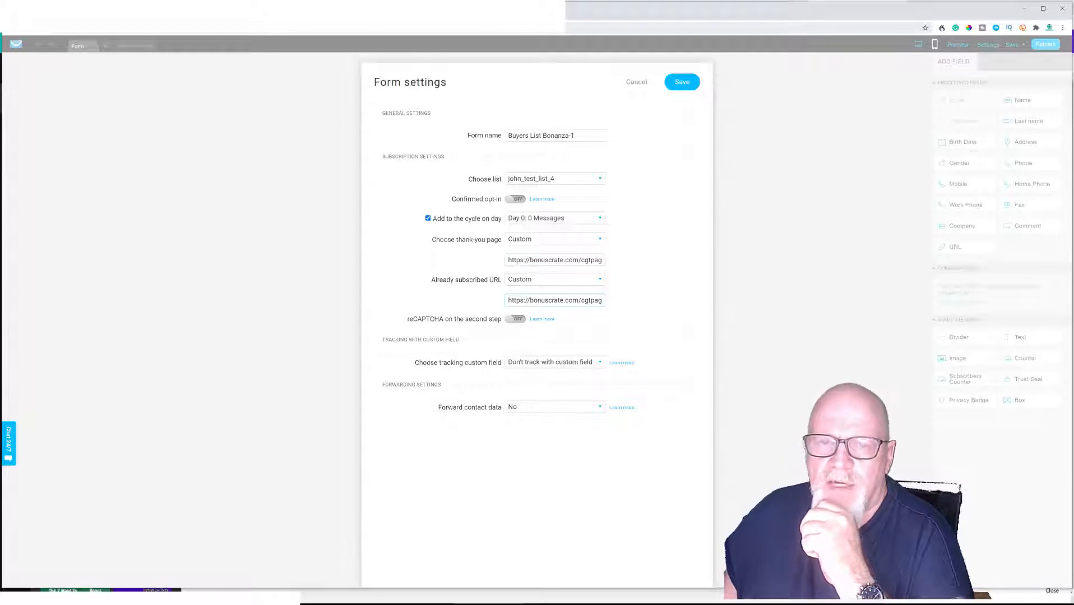
# Copy the TY page URL from Commission Gorilla and paste it as the GetResponse form's custom thank-you page URL.
pyautogui.hotkey('ctrl', 'shift', 'Tab')
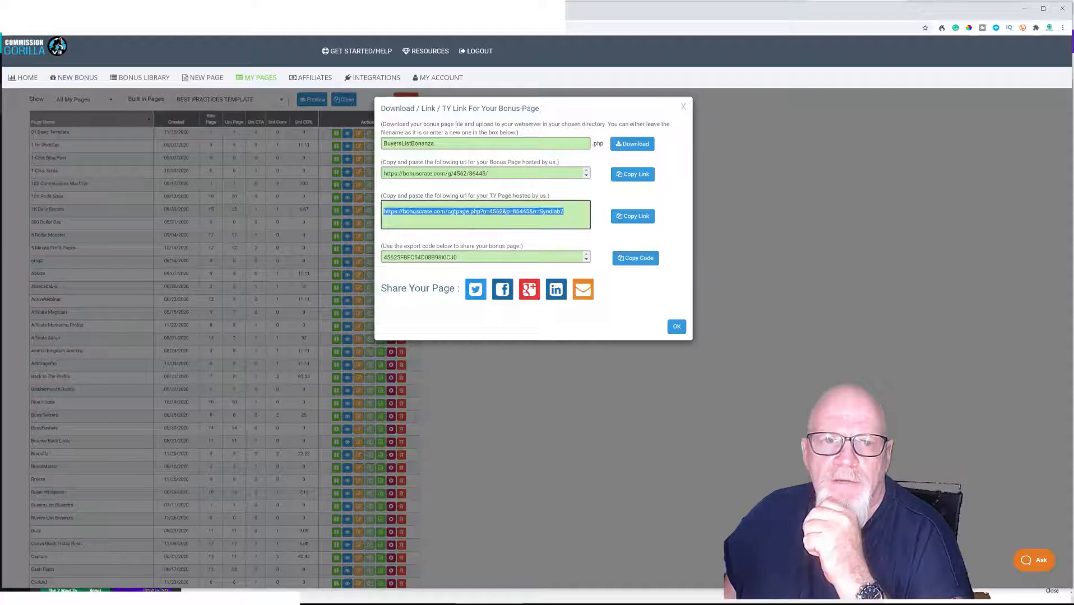
pyautogui.moveTo(579, 215); pyautogui.dragTo(378, 212)
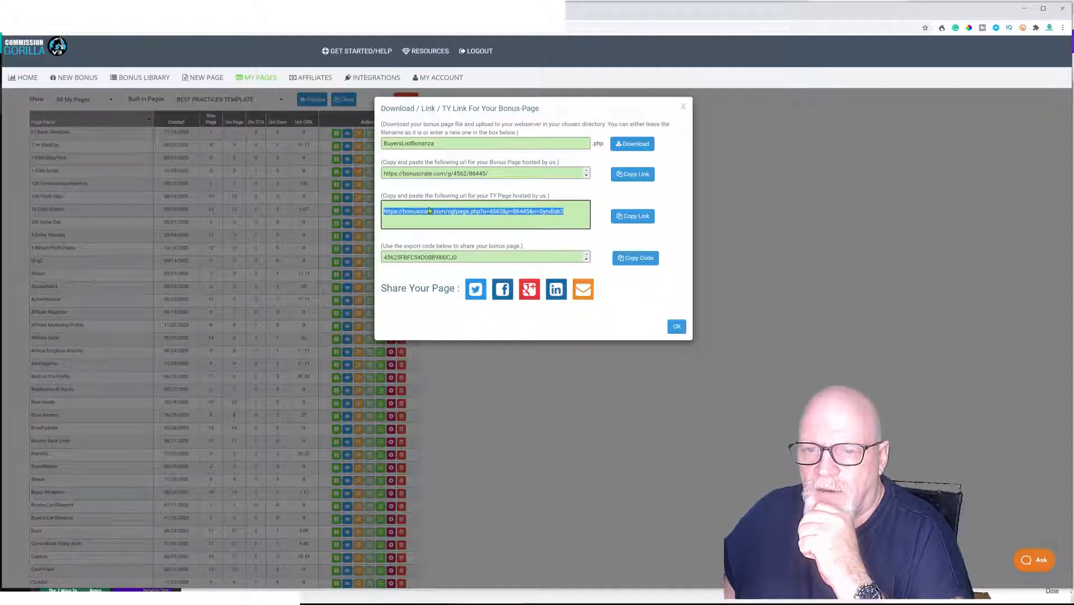
pyautogui.rightClick(453, 214)
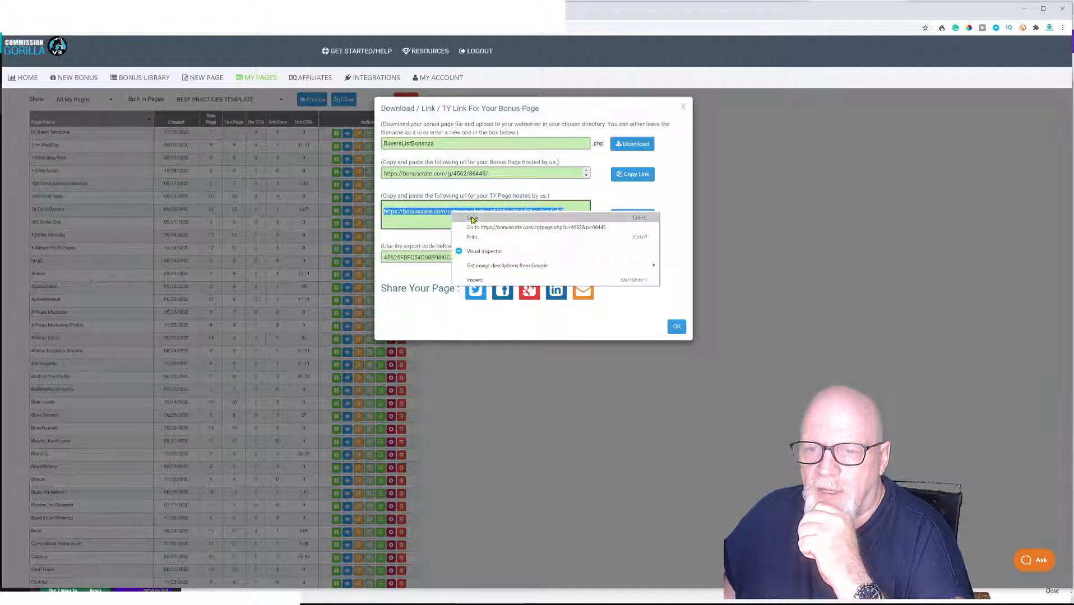
pyautogui.click(472, 219)
pyautogui.hotkey('ctrl', 'Tab')
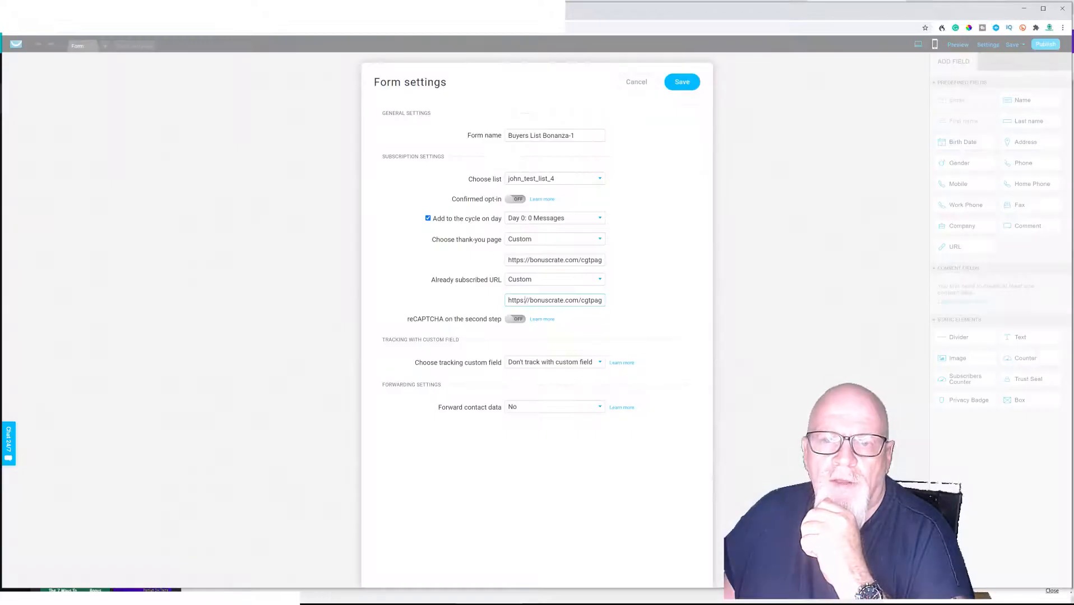
pyautogui.moveTo(506, 259); pyautogui.dragTo(635, 265)
pyautogui.rightClick(592, 260)
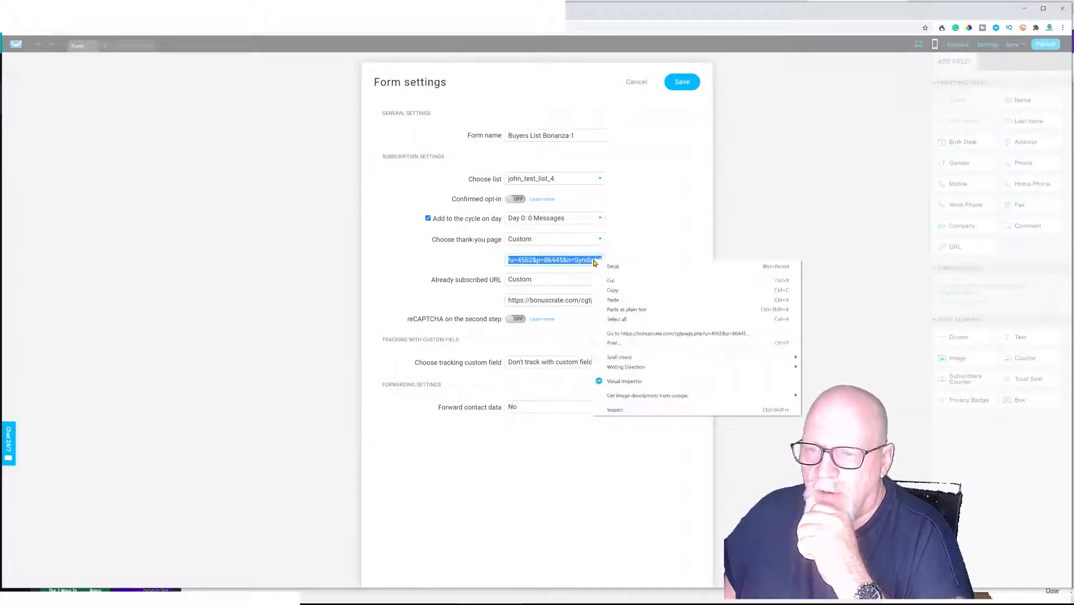
pyautogui.click(613, 301)
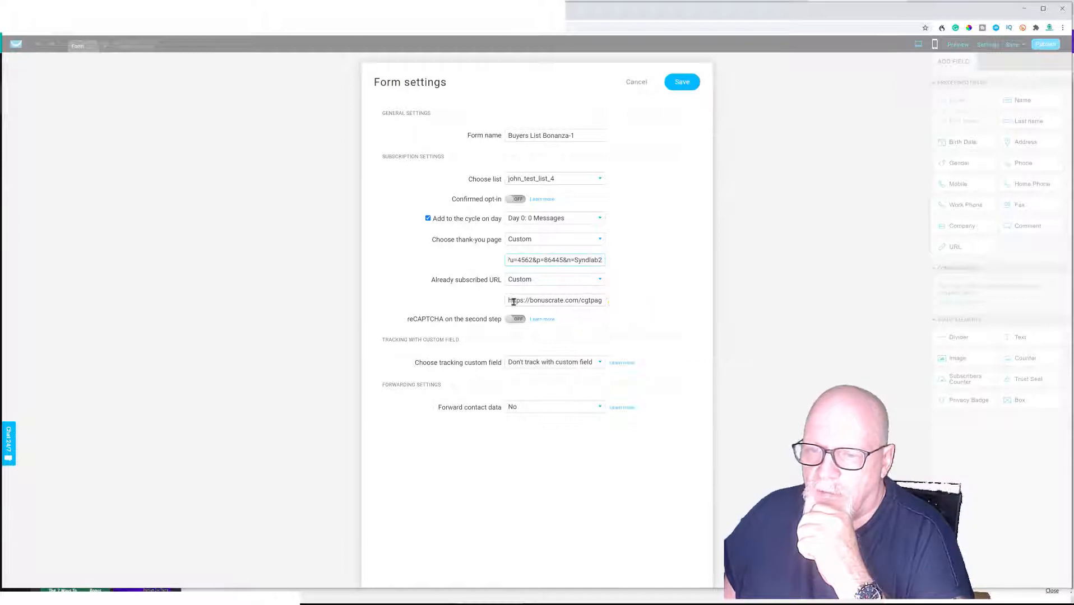
# Replace the form's Already subscribed URL with the same bonuscrate.com thank-you page link and save the form settings.
pyautogui.moveTo(507, 302); pyautogui.dragTo(593, 301)
pyautogui.hotkey('ctrl', 'c')
pyautogui.rightClick(593, 300)
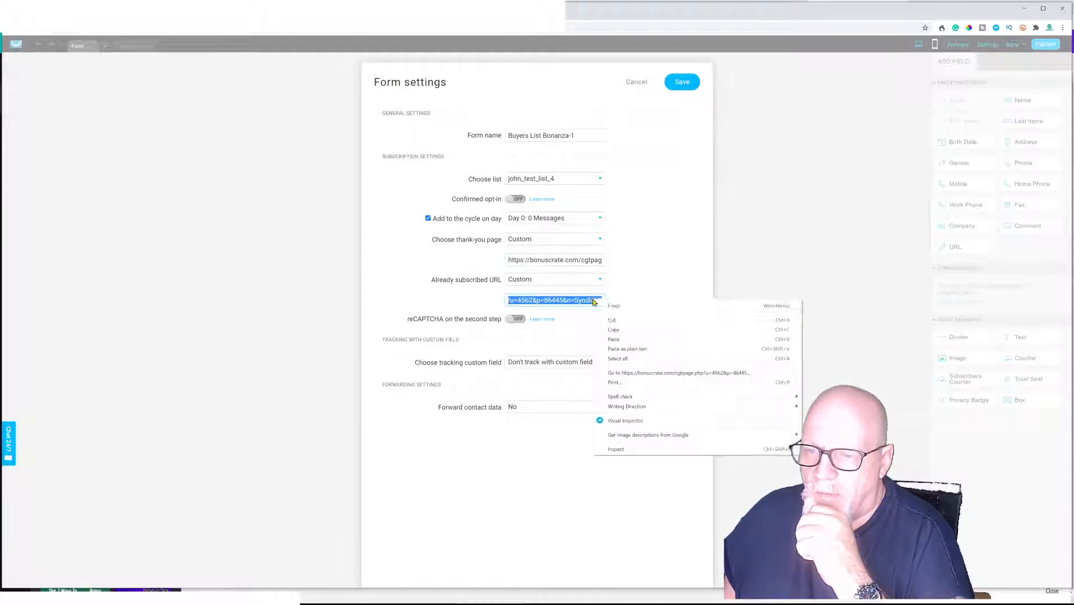
pyautogui.click(616, 339)
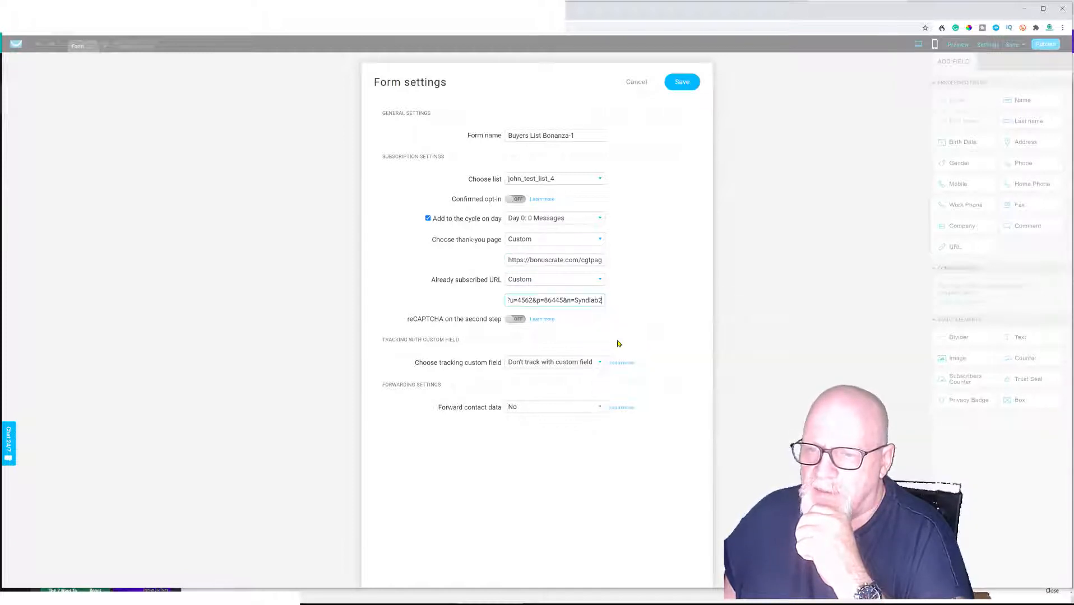
pyautogui.click(643, 287)
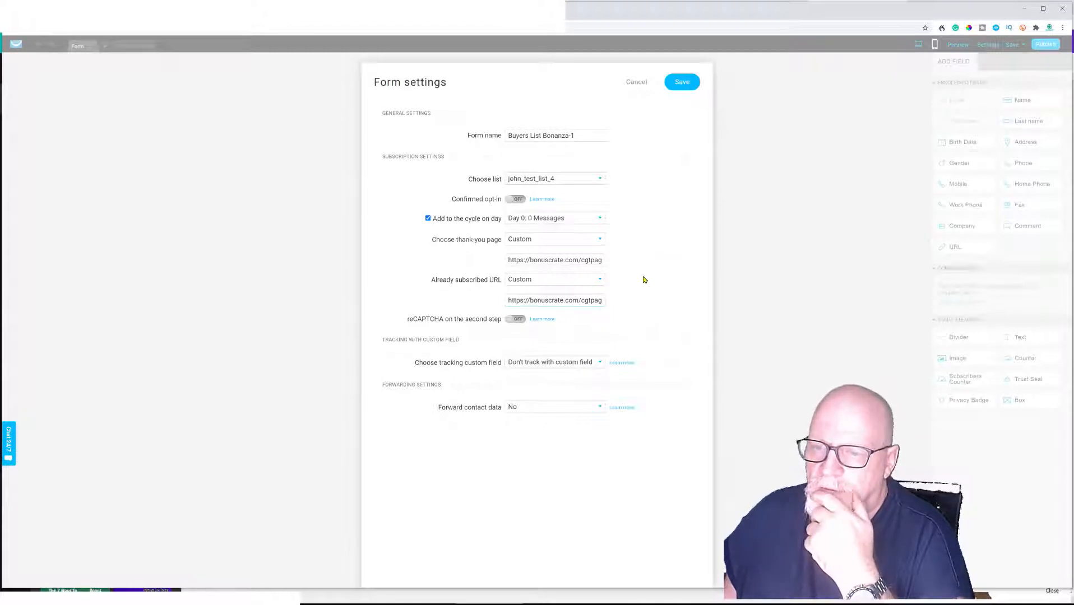
pyautogui.click(678, 83)
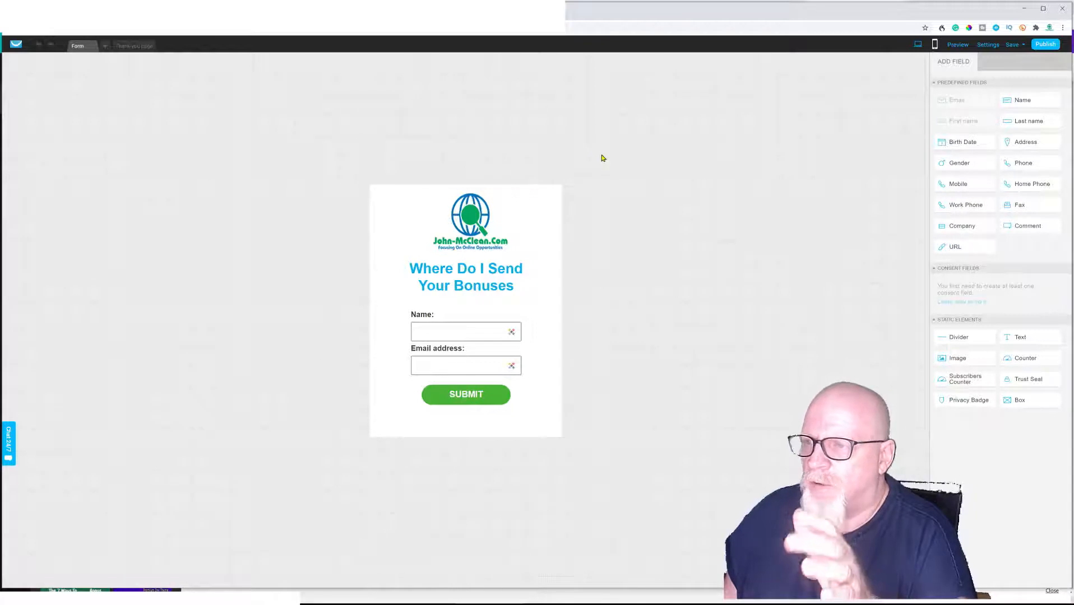
# Publish the duplicated form with GetResponse hosting and select its generated form link.
pyautogui.click(1045, 45)
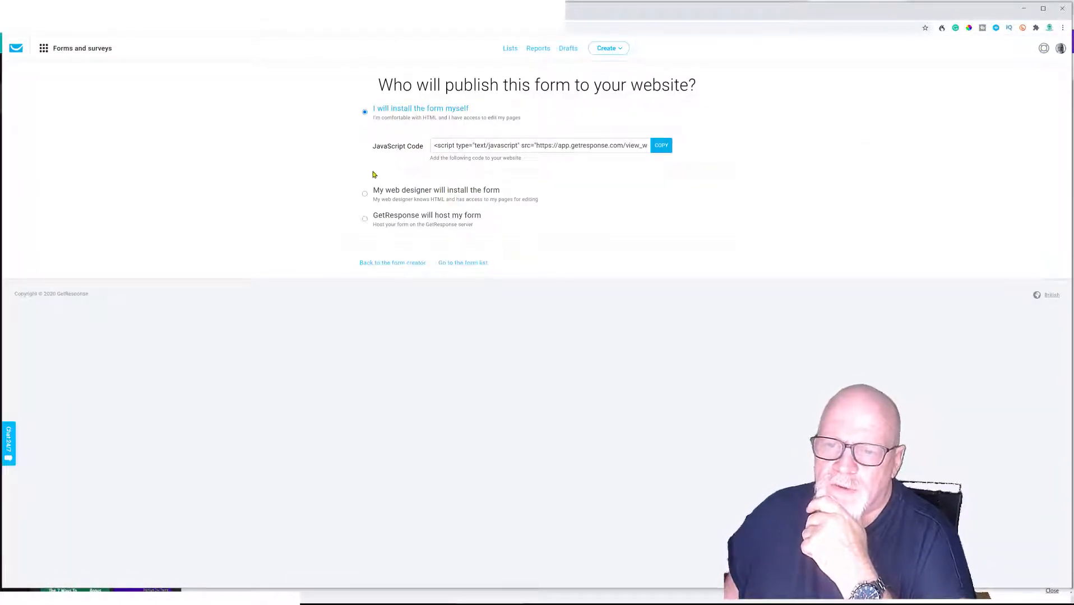
pyautogui.click(365, 219)
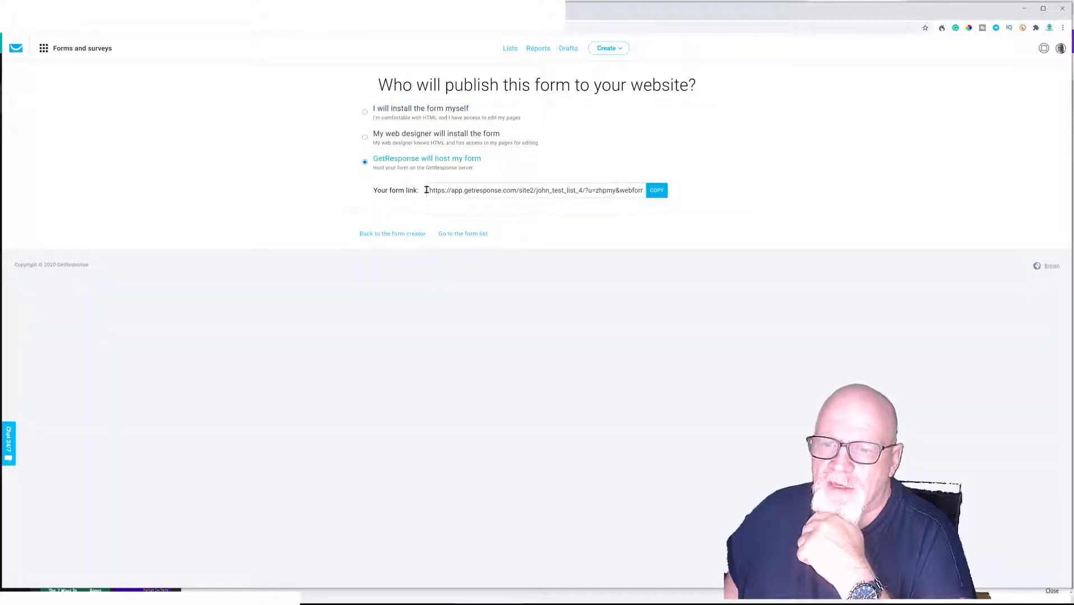
pyautogui.moveTo(427, 190); pyautogui.dragTo(727, 194)
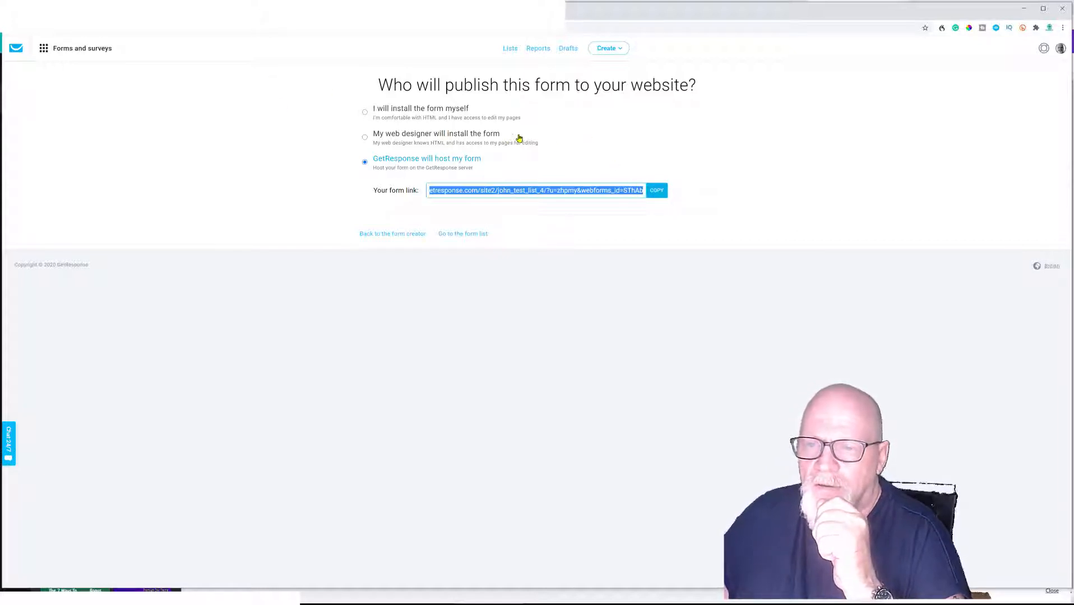
pyautogui.click(586, 141)
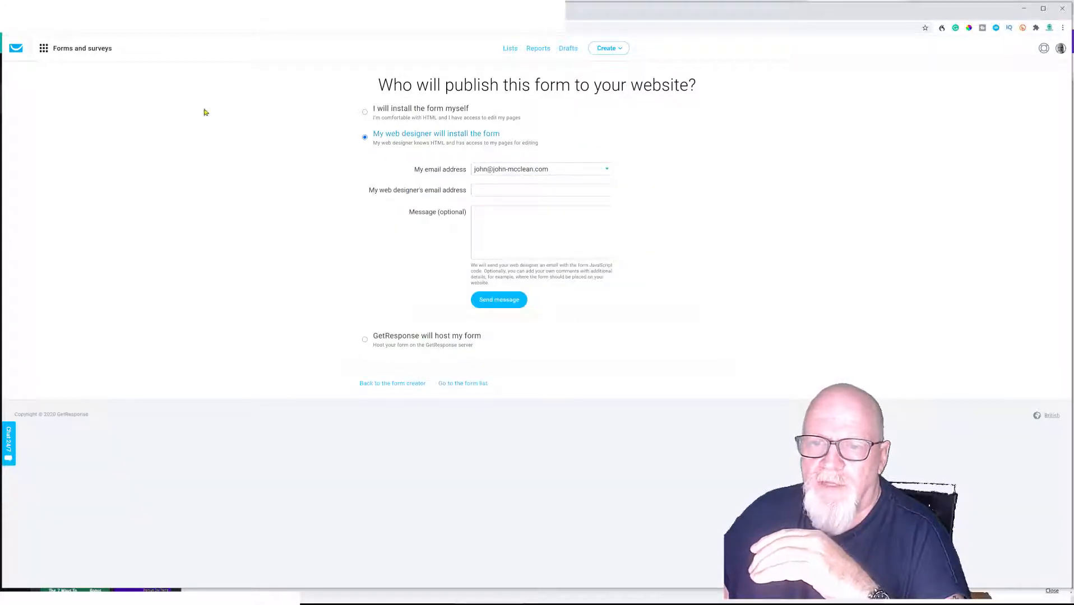
# Go back to the Forms and surveys list and open the original Buyers List Bonanza form for editing.
pyautogui.click(19, 33)
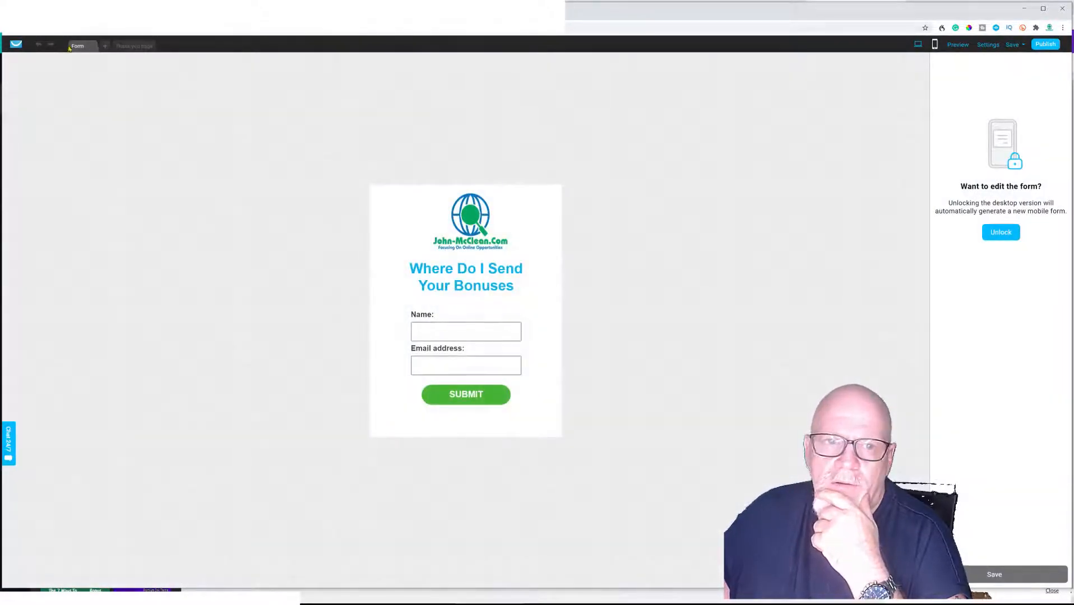
pyautogui.click(12, 36)
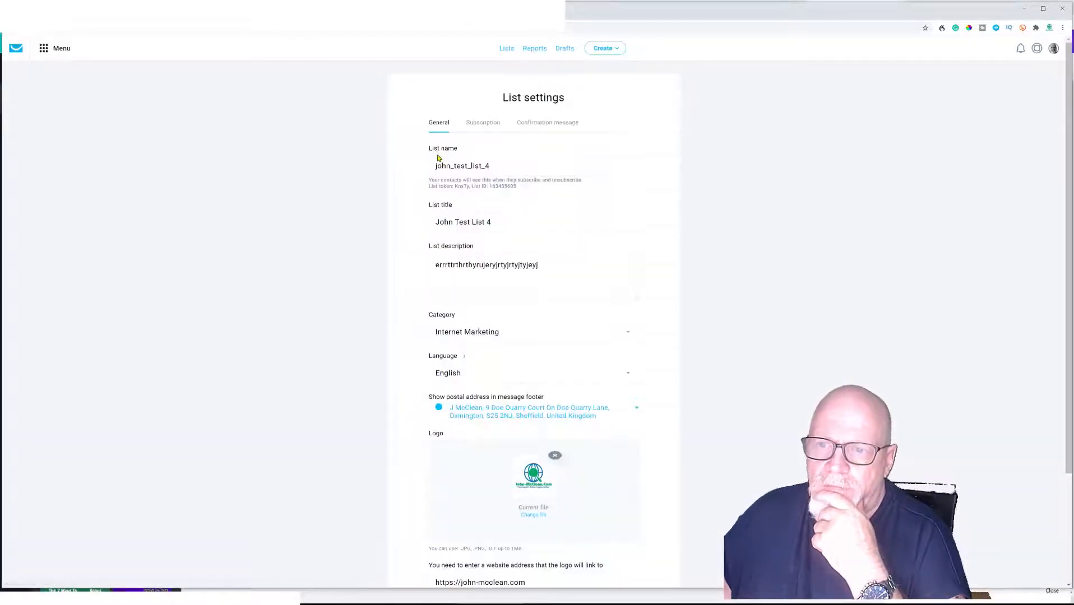
pyautogui.click(56, 48)
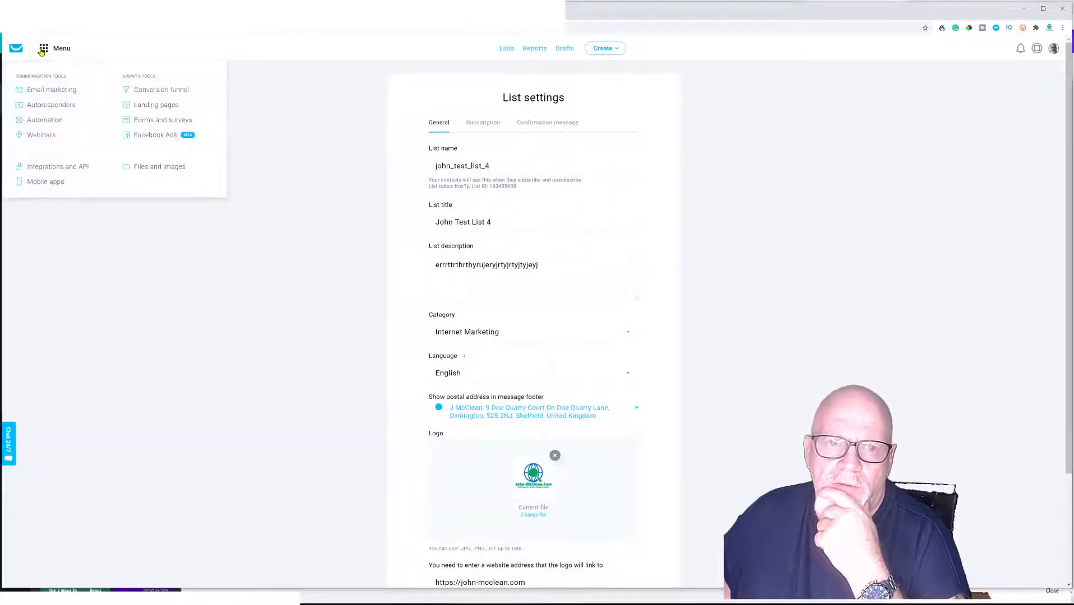
pyautogui.click(145, 122)
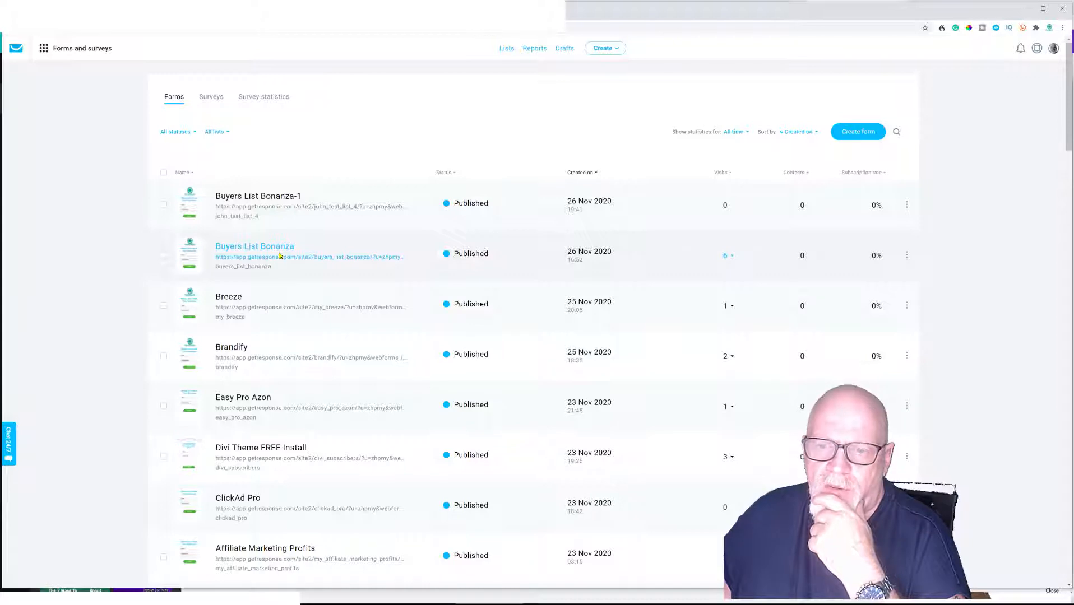
pyautogui.click(906, 255)
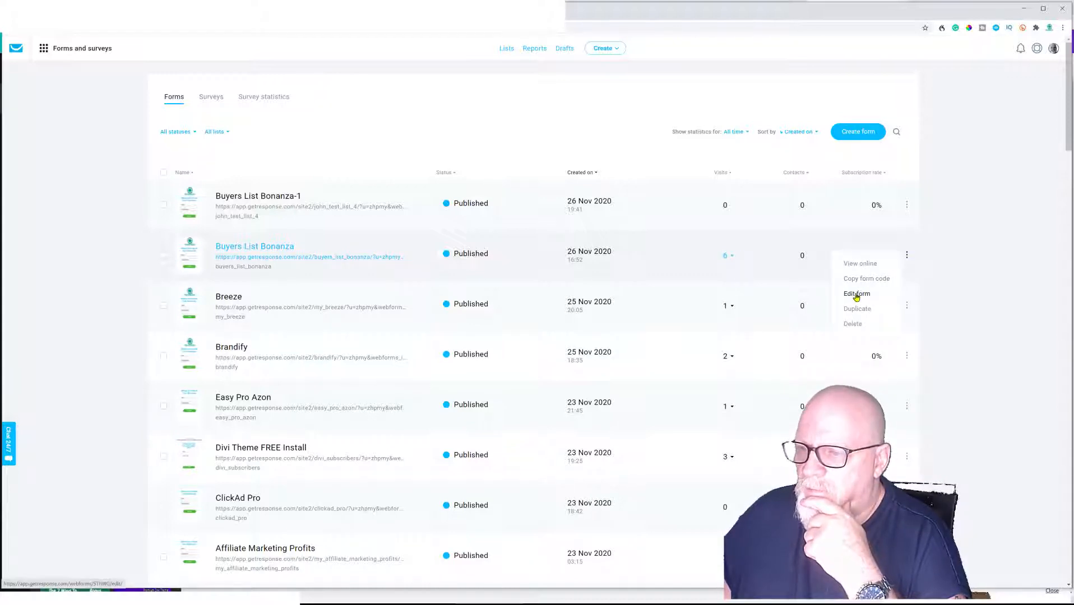
pyautogui.click(855, 295)
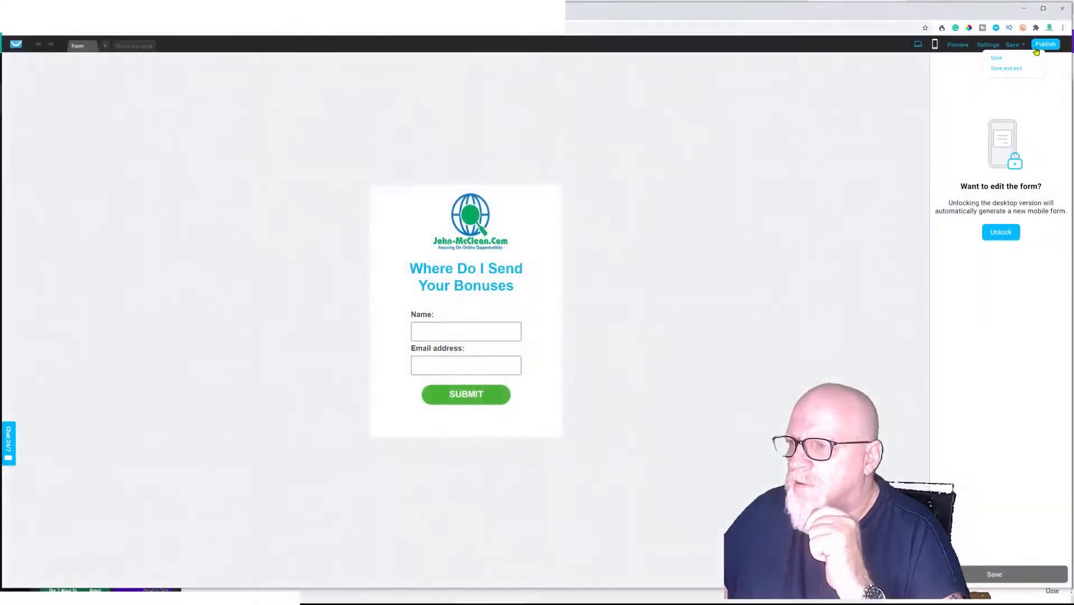
# Publish the original Buyers List Bonanza form as hosted by GetResponse and copy its form link.
pyautogui.click(1044, 45)
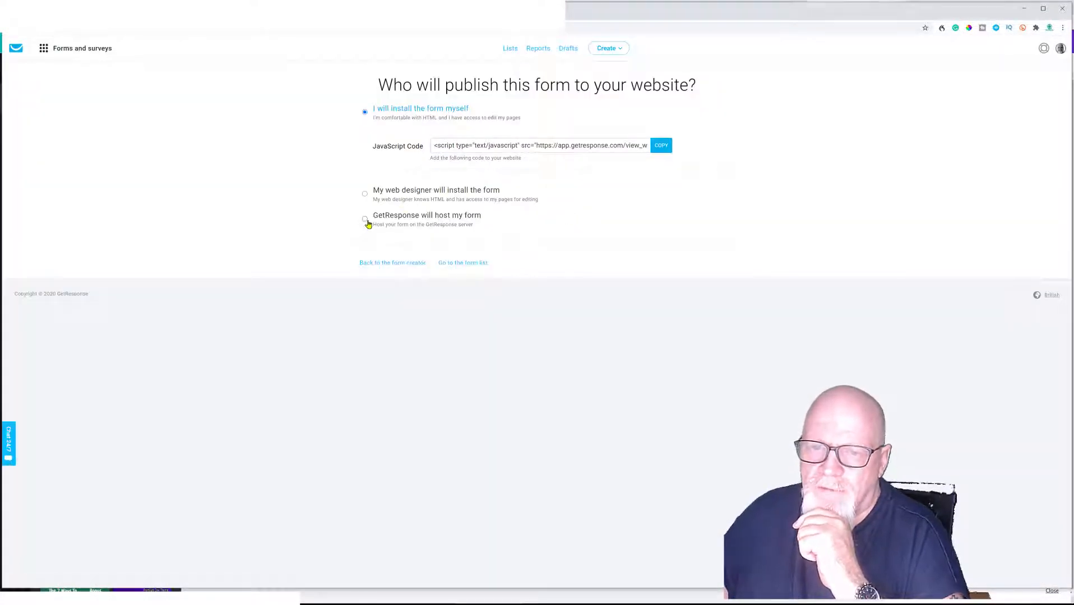
pyautogui.click(370, 221)
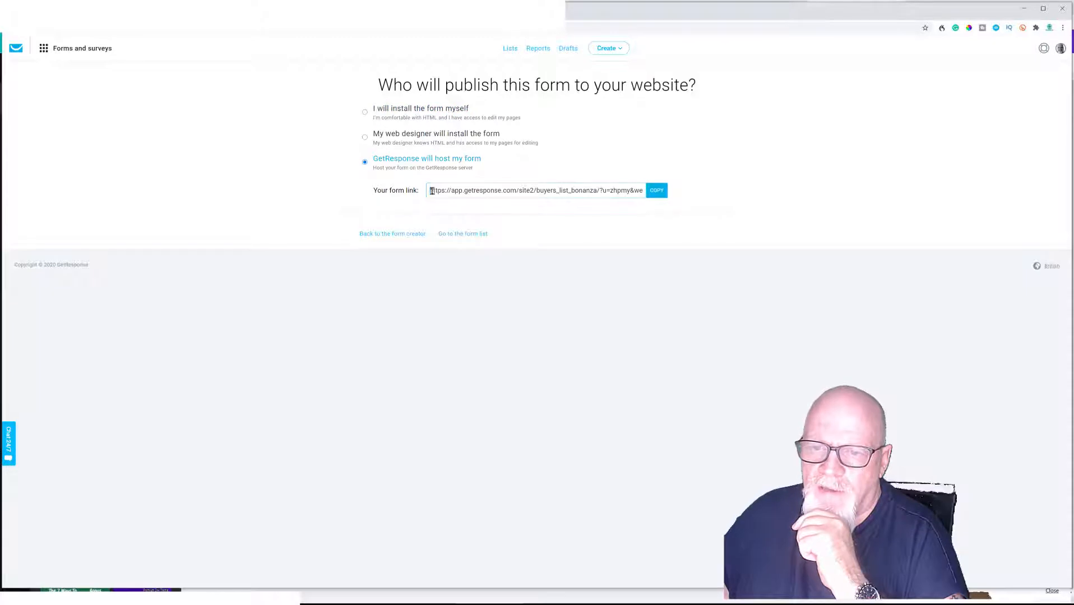
pyautogui.moveTo(427, 190); pyautogui.dragTo(689, 205)
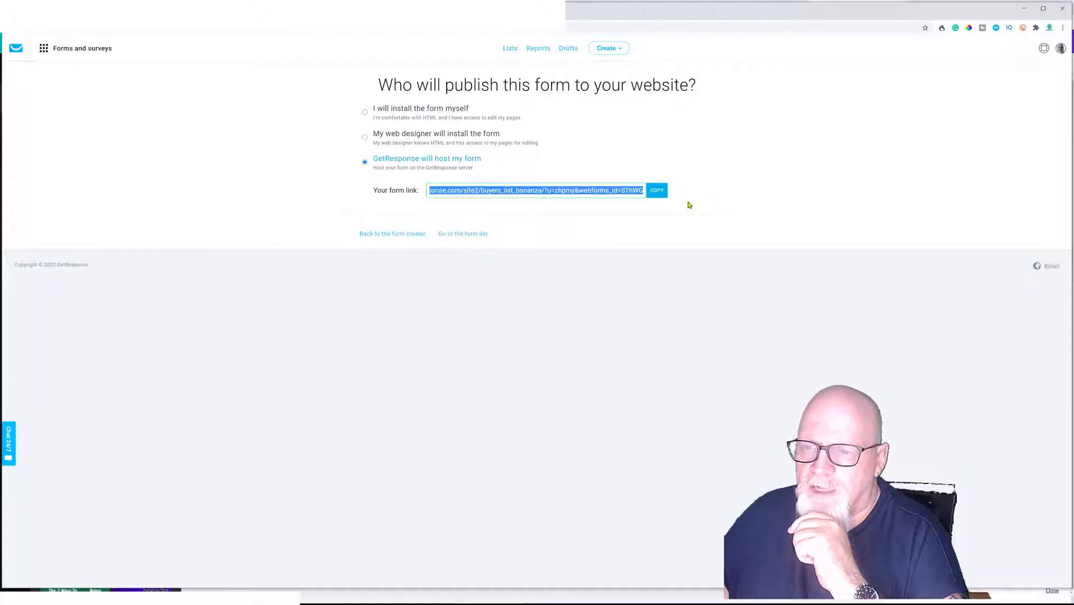
pyautogui.rightClick(637, 192)
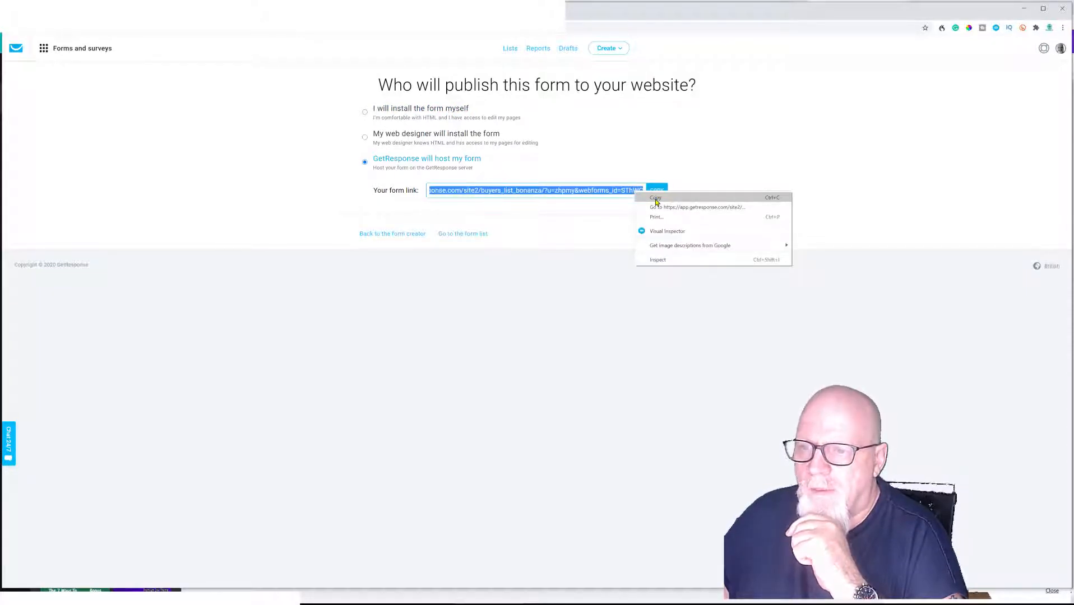
pyautogui.click(655, 198)
pyautogui.click(301, 101)
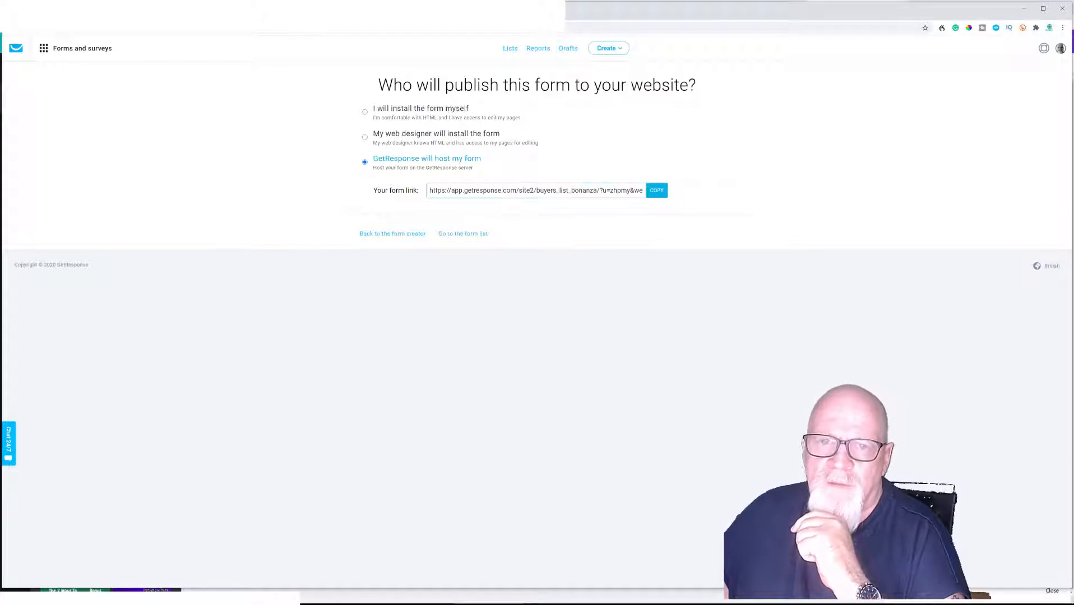
# Switch to WarriorPlus and save the copied GetResponse form link as the Buyer Bonus URL in the Buyers List Bonanza link settings.
pyautogui.click(229, 10)
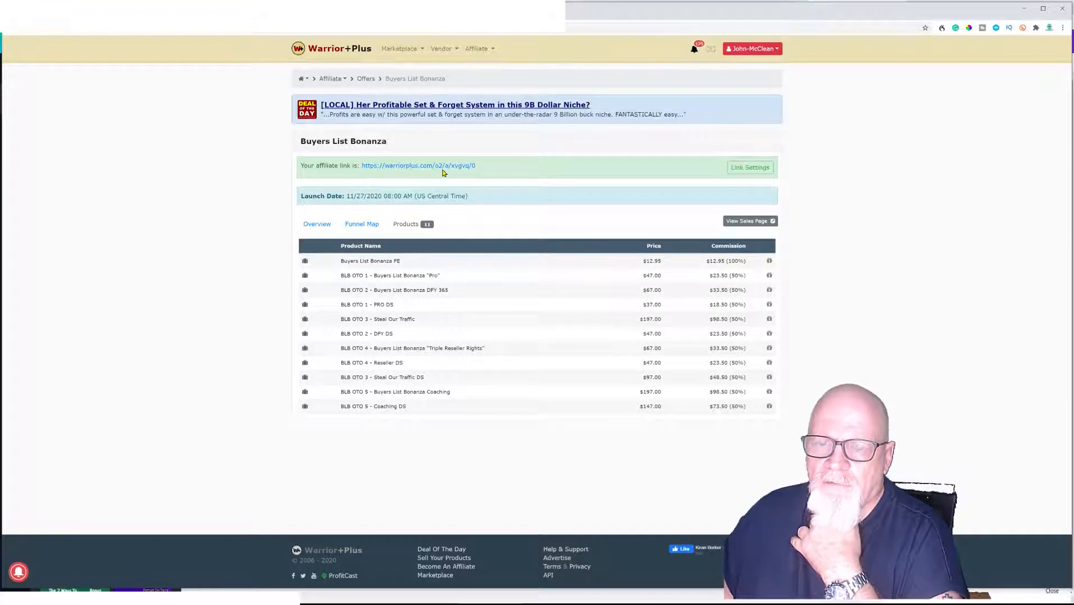
pyautogui.click(748, 170)
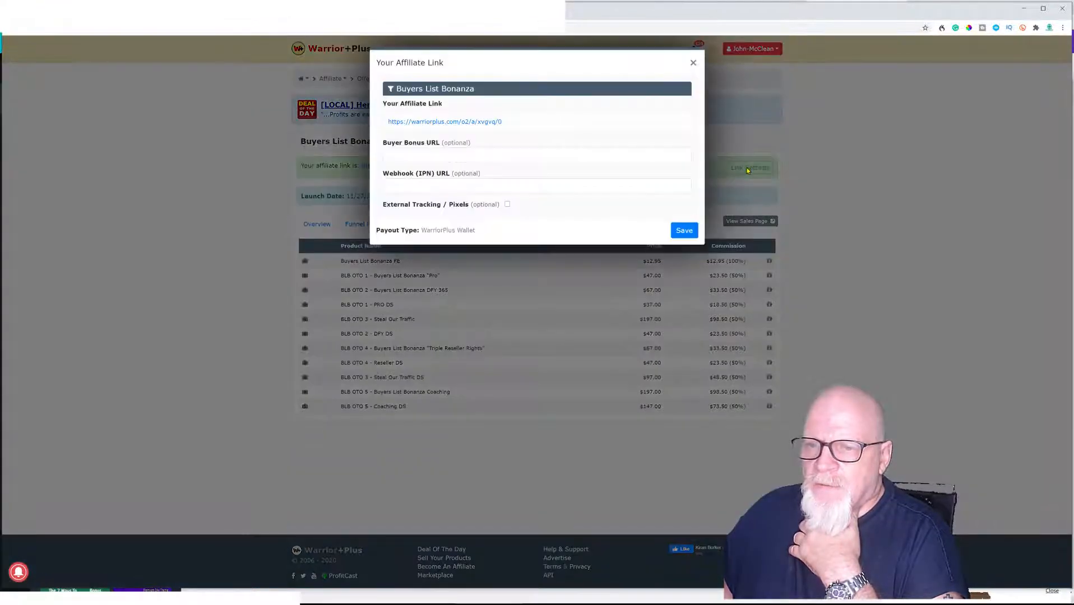
pyautogui.click(418, 155)
pyautogui.rightClick(418, 155)
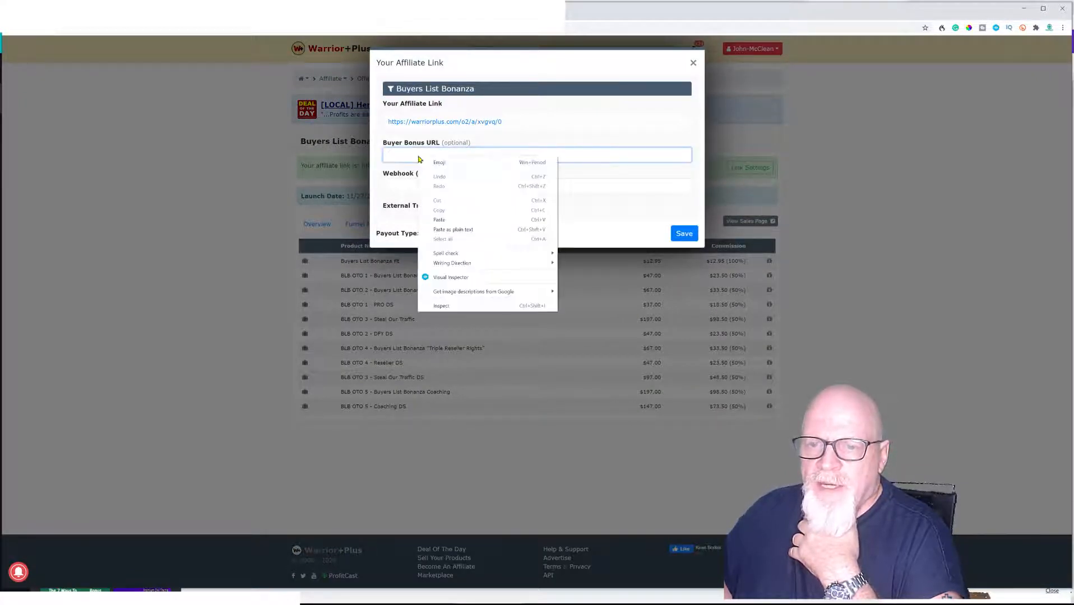
pyautogui.click(438, 220)
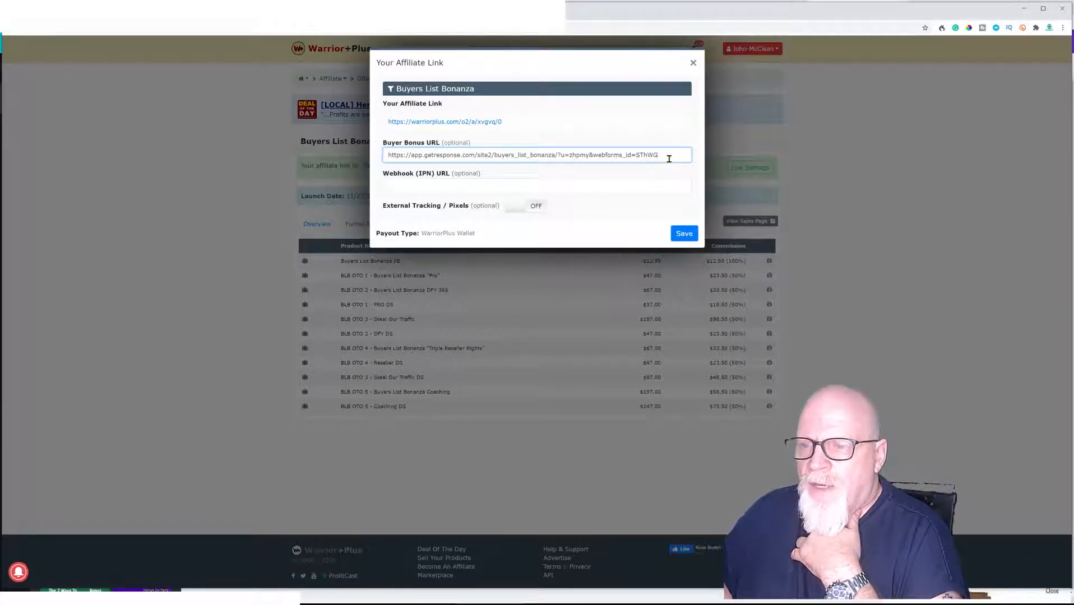
pyautogui.click(685, 238)
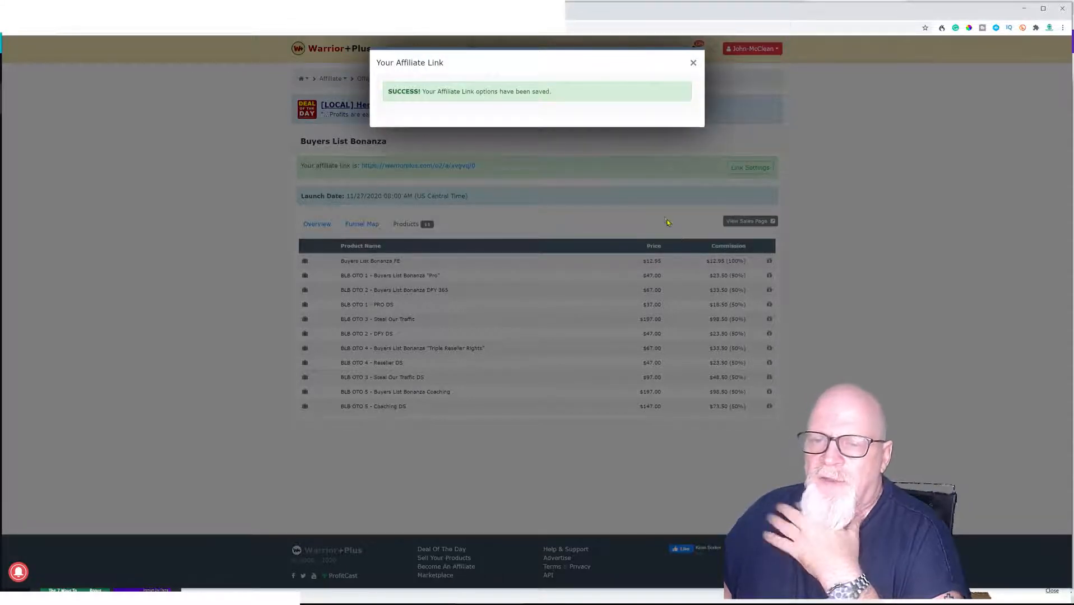
pyautogui.click(693, 63)
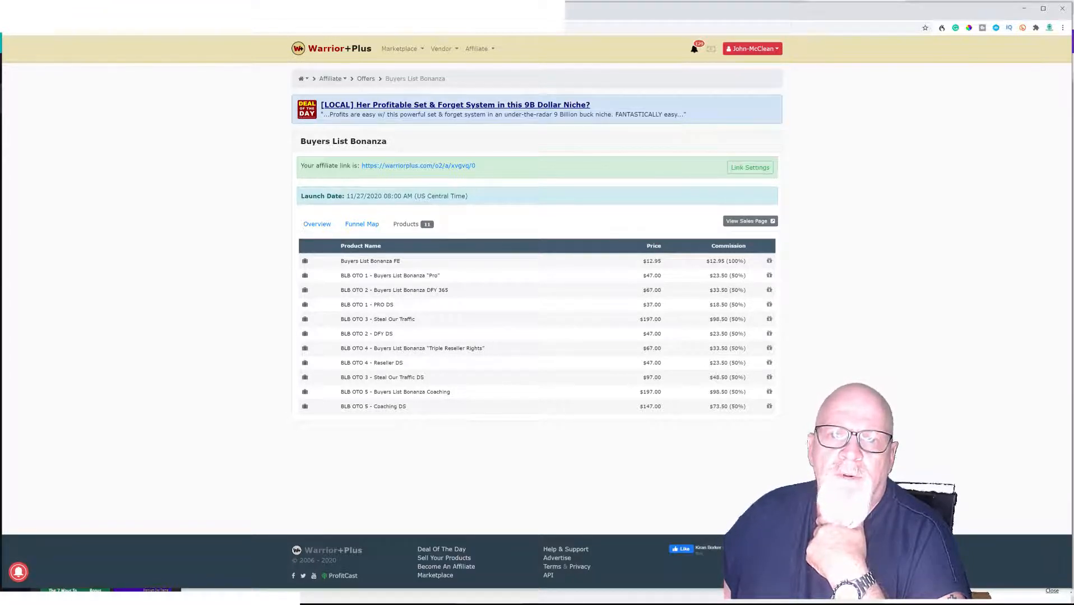
# Look at the Buyers List Bonanza event details in Google Calendar and return to the WarriorPlus offer page.
pyautogui.moveTo(342, 603)
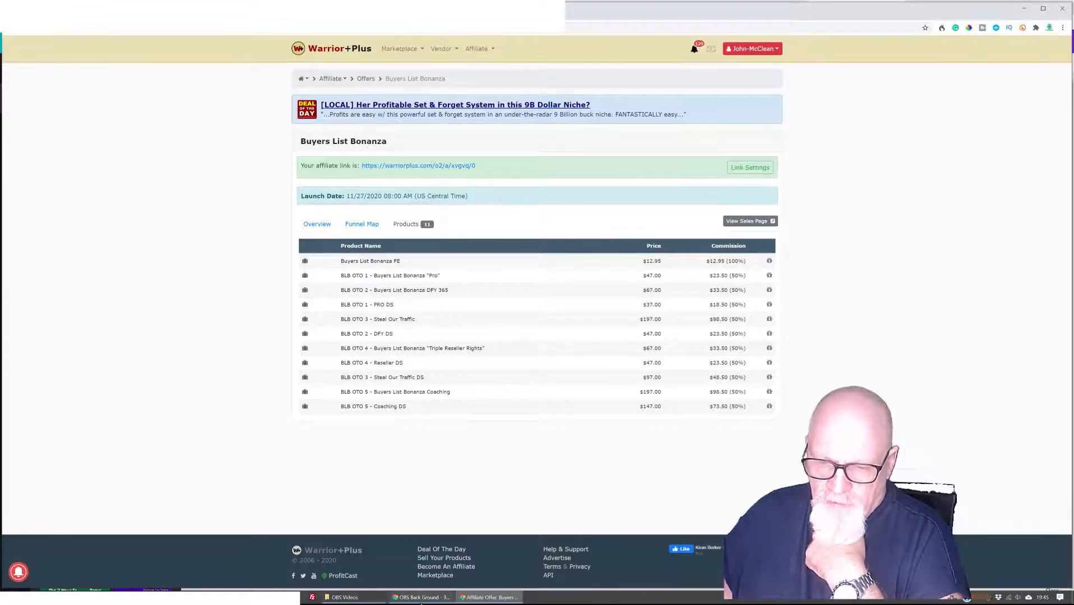
pyautogui.click(425, 600)
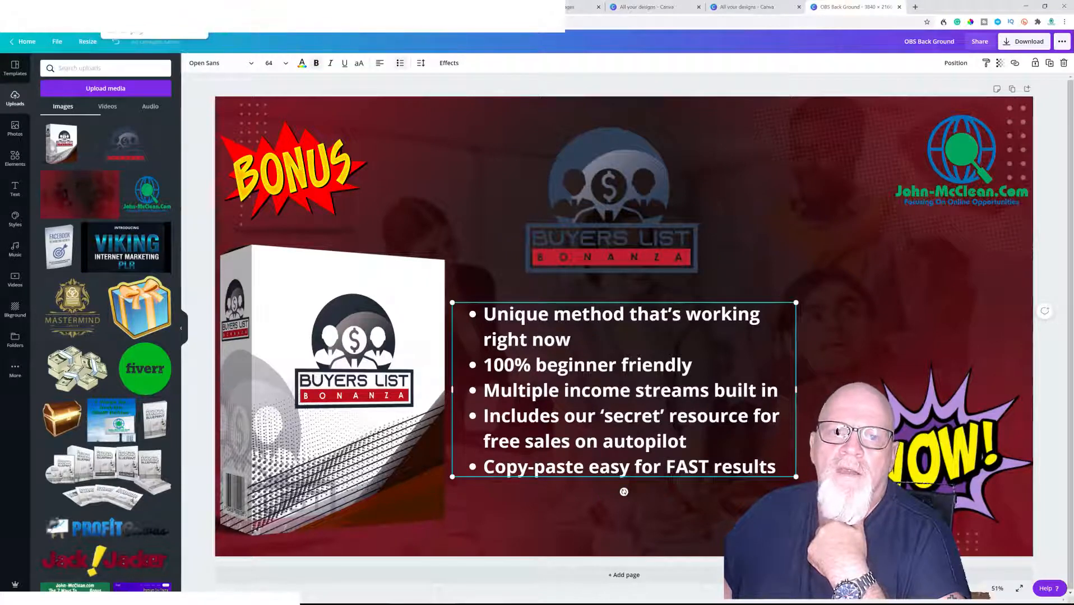
pyautogui.click(152, 7)
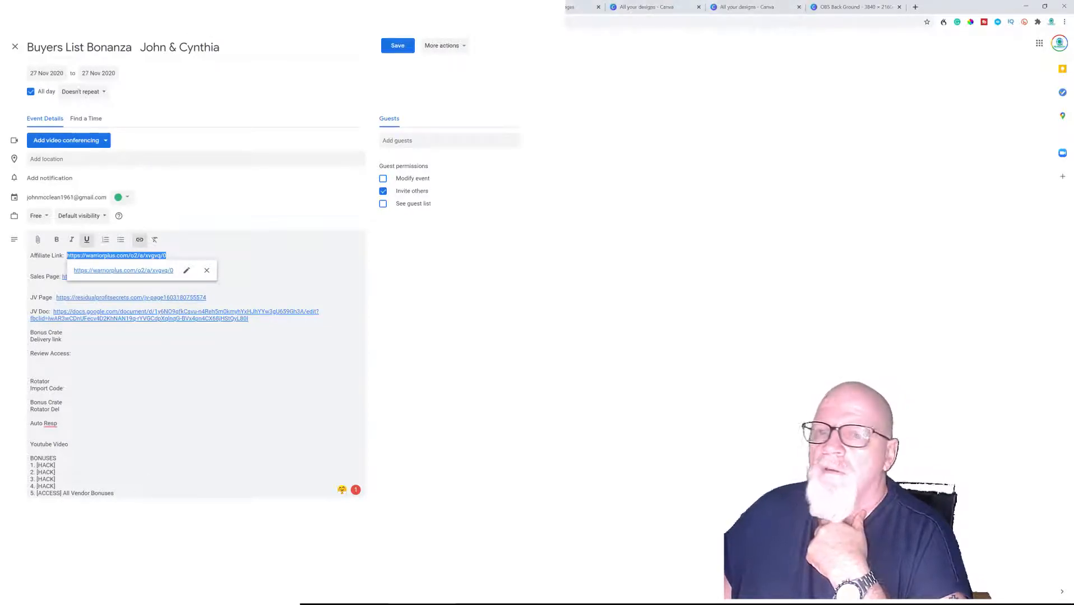
pyautogui.click(1026, 7)
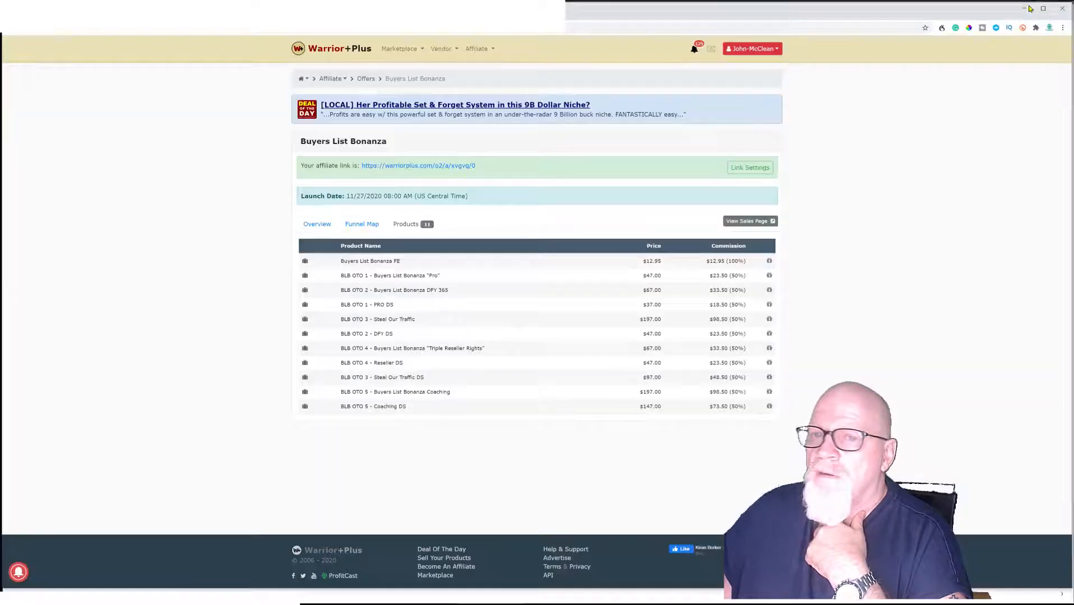
# Open the WordPress dashboard in a new browser tab and display the site's Pretty Links list.
pyautogui.click(343, 9)
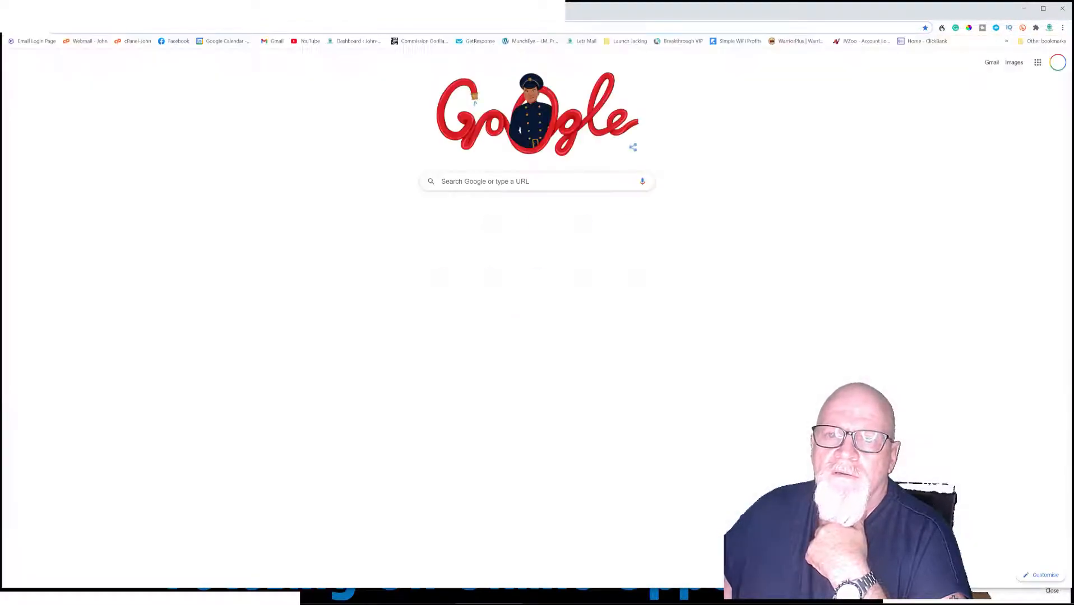
pyautogui.click(342, 45)
pyautogui.click(346, 44)
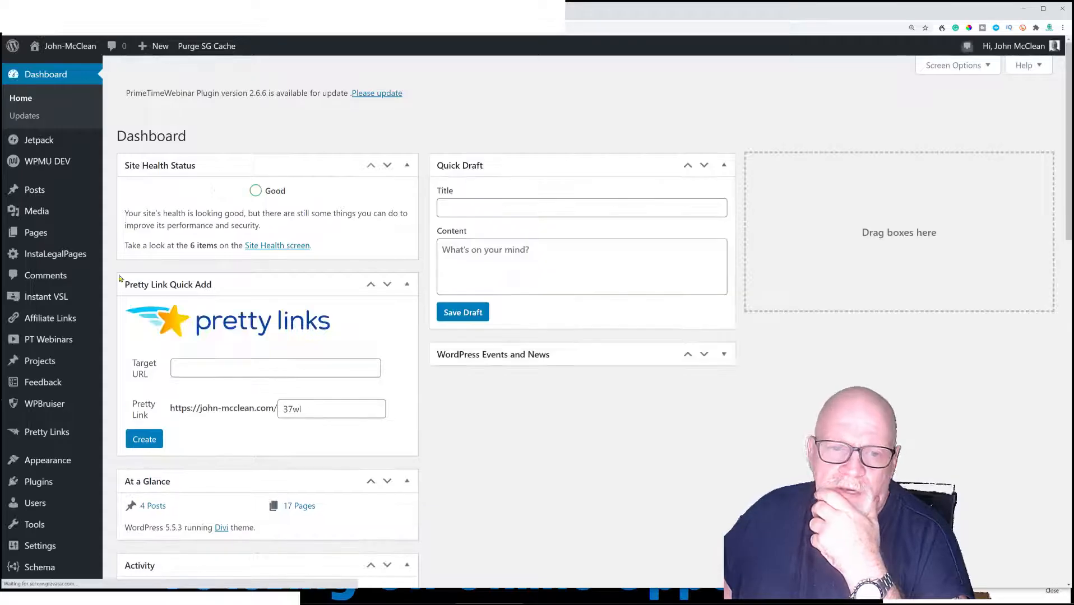
pyautogui.moveTo(45, 348)
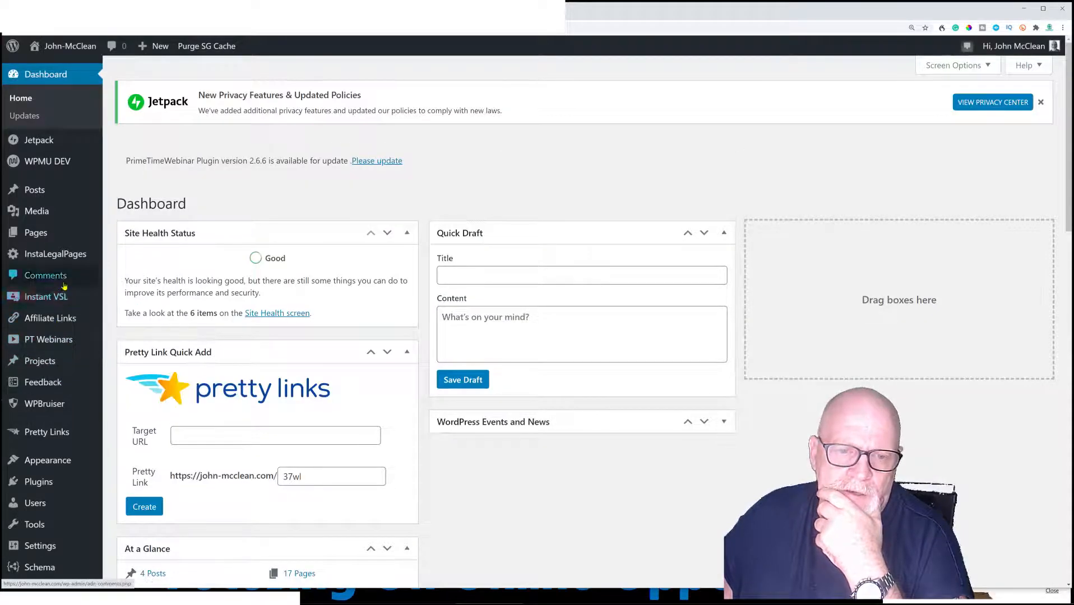
pyautogui.moveTo(44, 433)
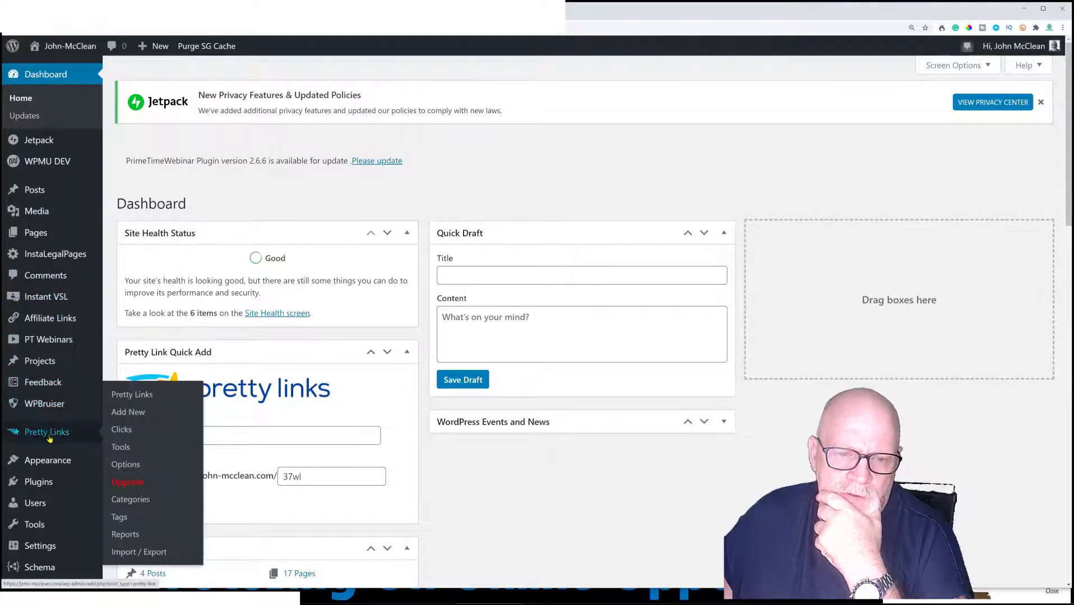
pyautogui.click(128, 401)
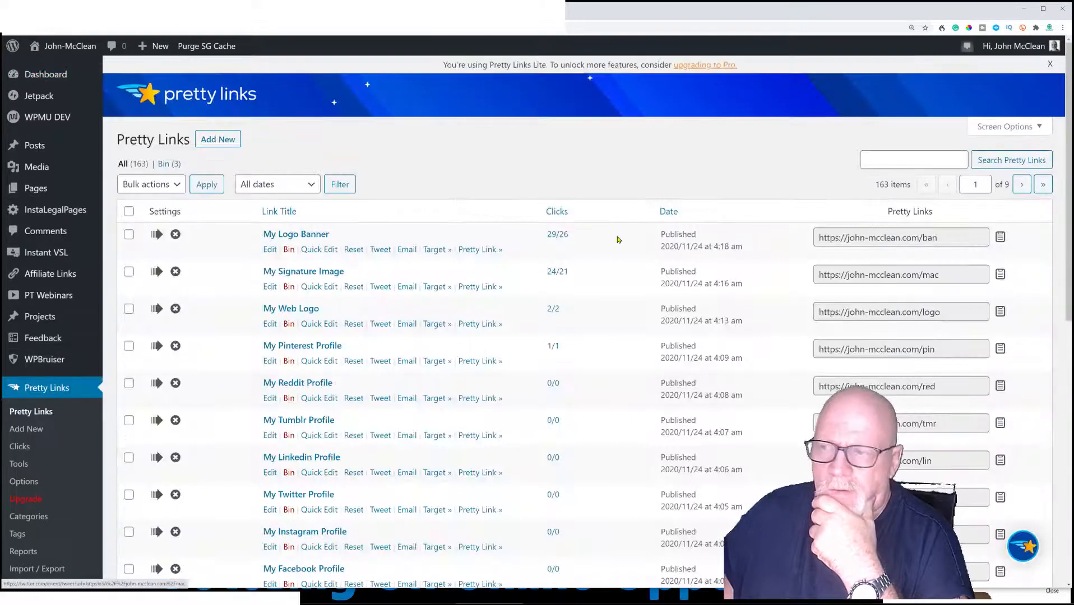
# Search the Pretty Links for "divi" and copy the short link of Divi Install Doc OTO Bonus.
pyautogui.click(891, 163)
pyautogui.write('d')
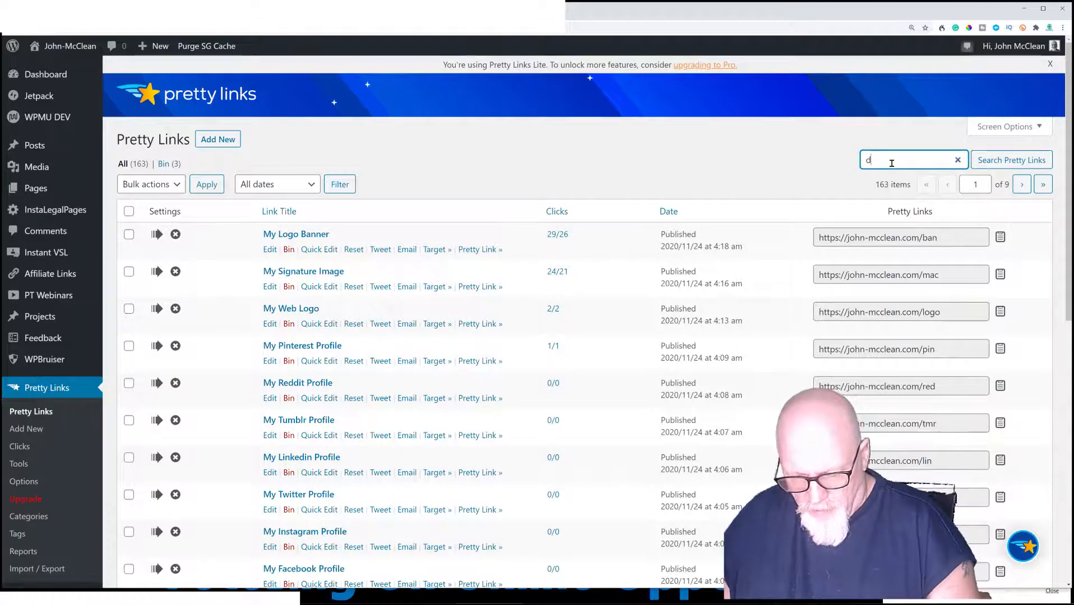
pyautogui.write('ivi')
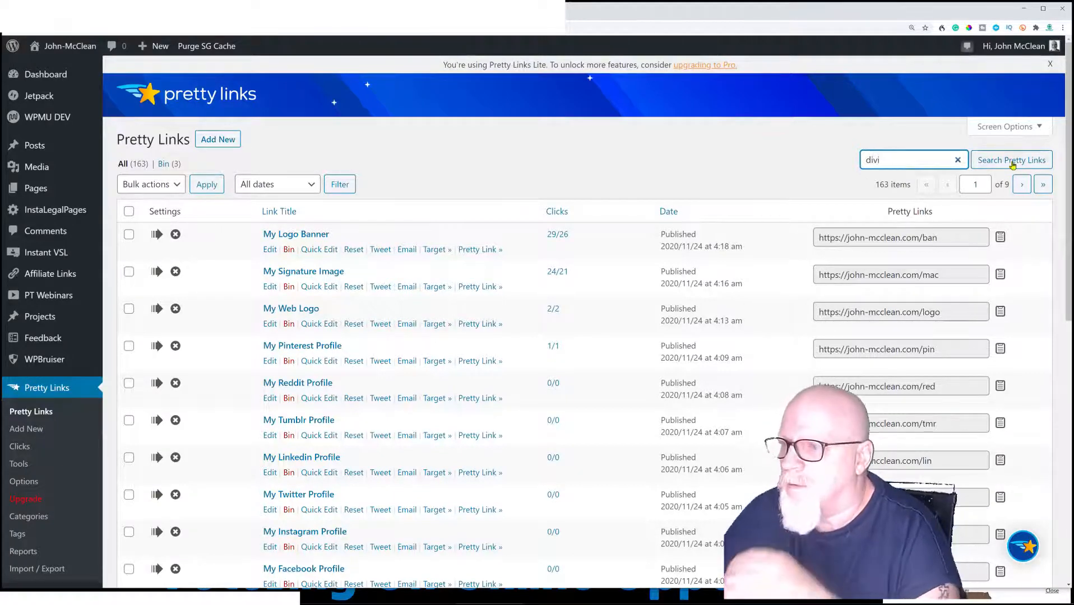
pyautogui.click(1011, 163)
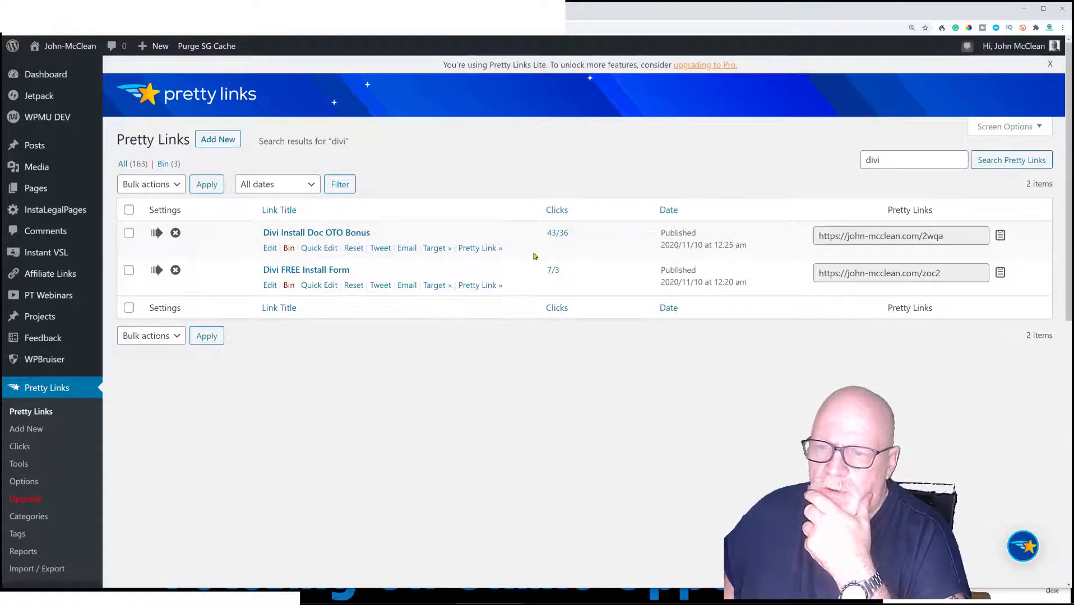
pyautogui.click(874, 236)
pyautogui.rightClick(875, 236)
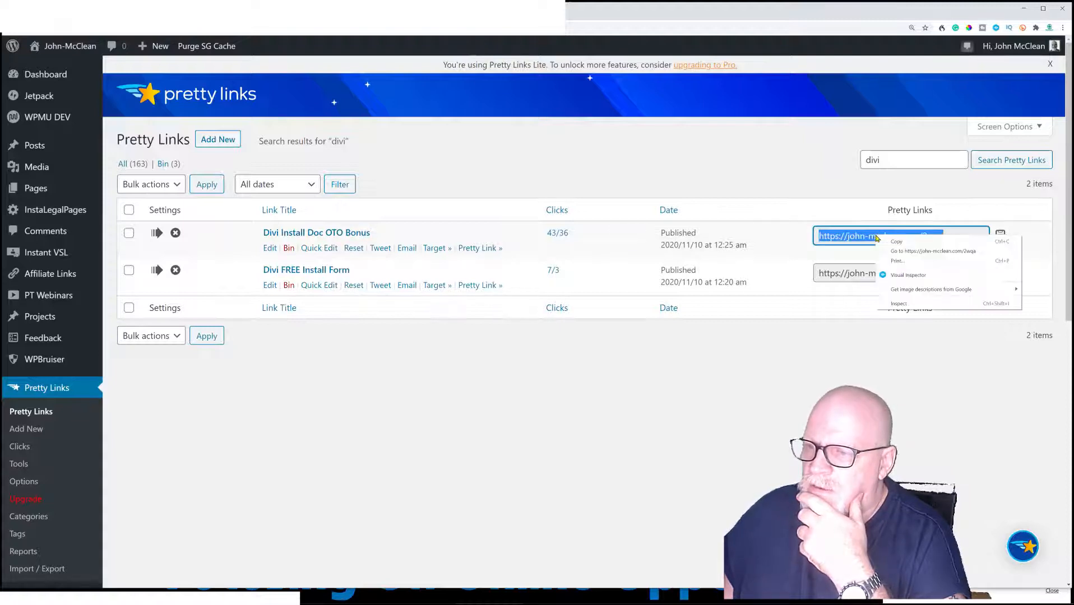
pyautogui.click(896, 242)
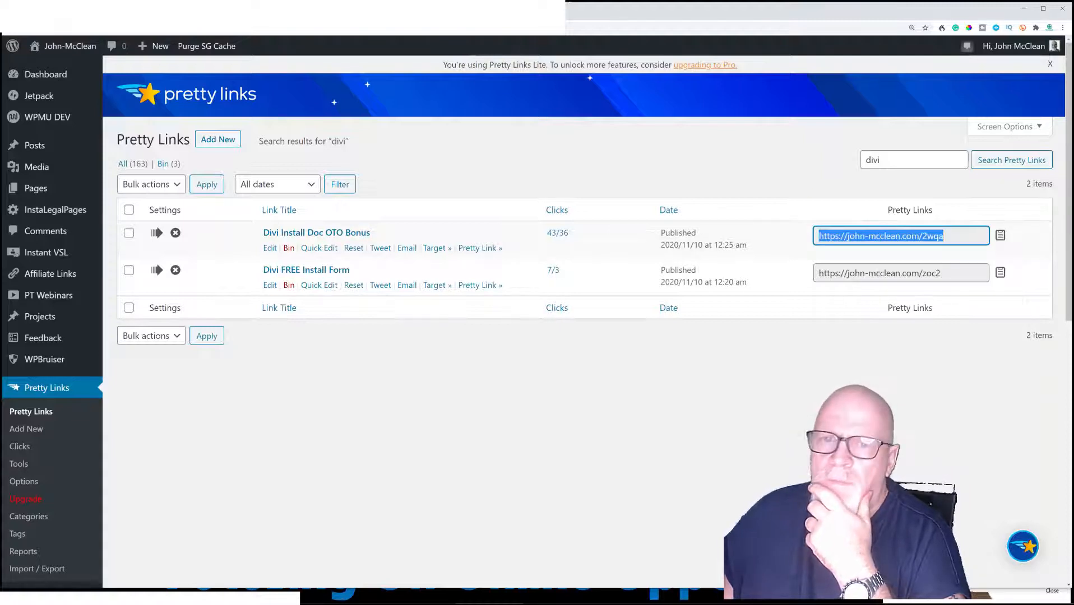
# Switch to the WarriorPlus offer page and save the Buyers List Bonanza link settings with the GetResponse bonus URL kept.
pyautogui.click(168, 9)
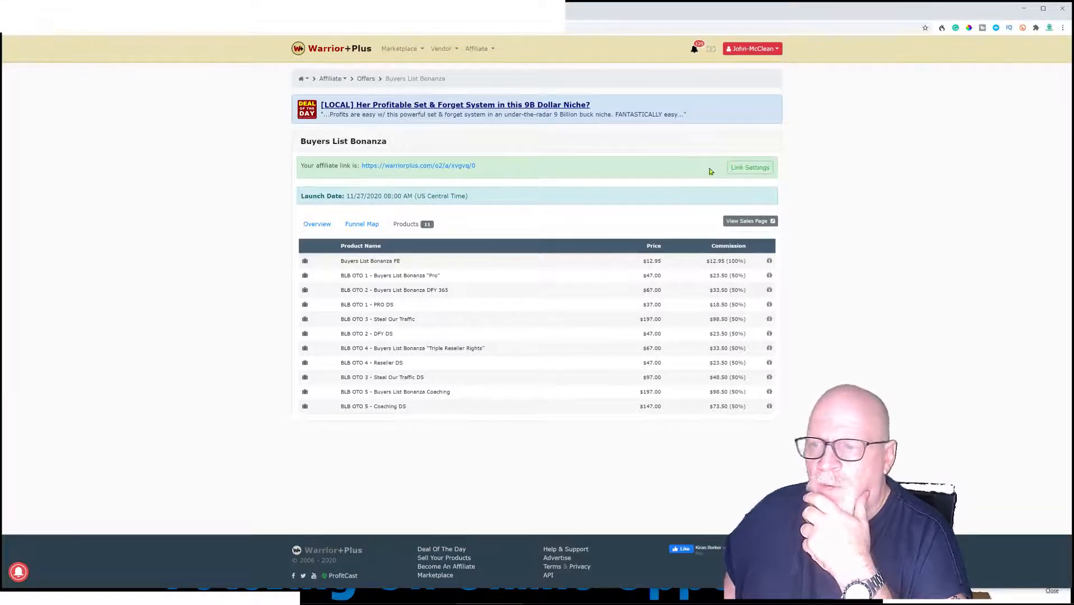
pyautogui.click(728, 169)
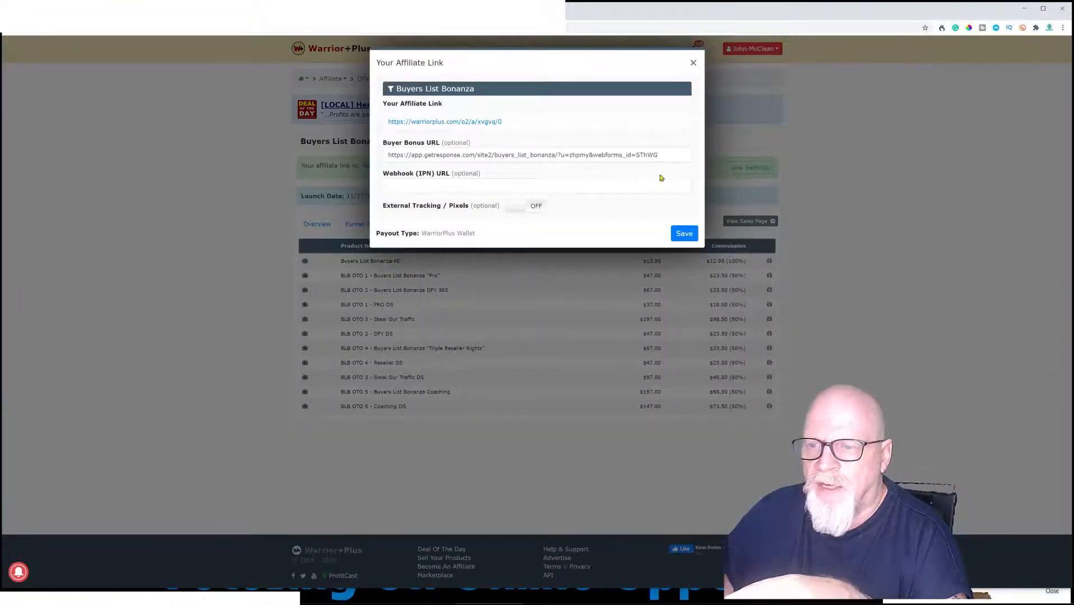
pyautogui.click(684, 233)
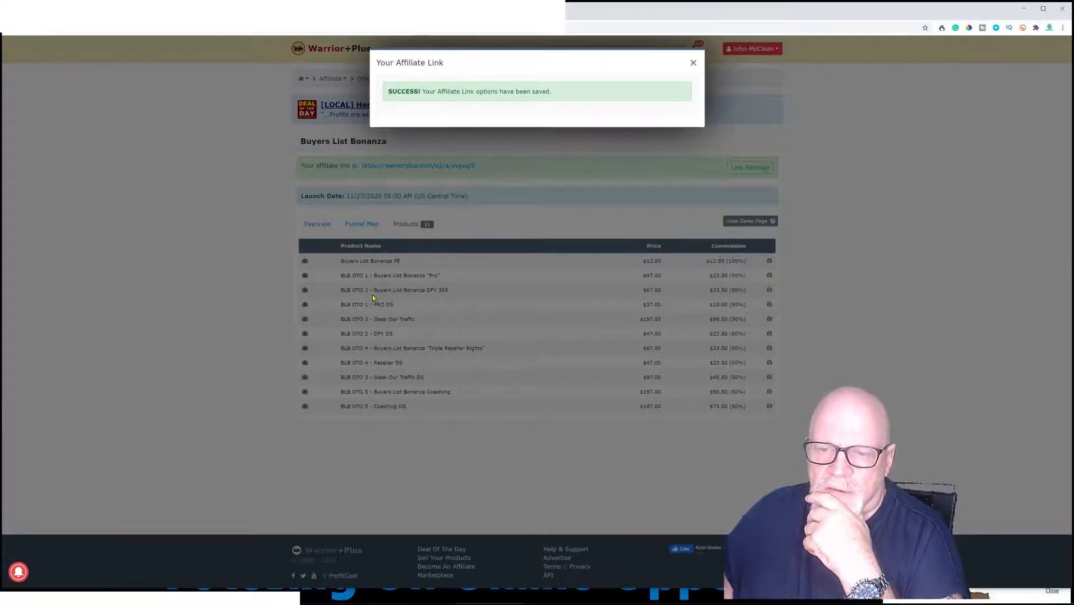
pyautogui.click(693, 63)
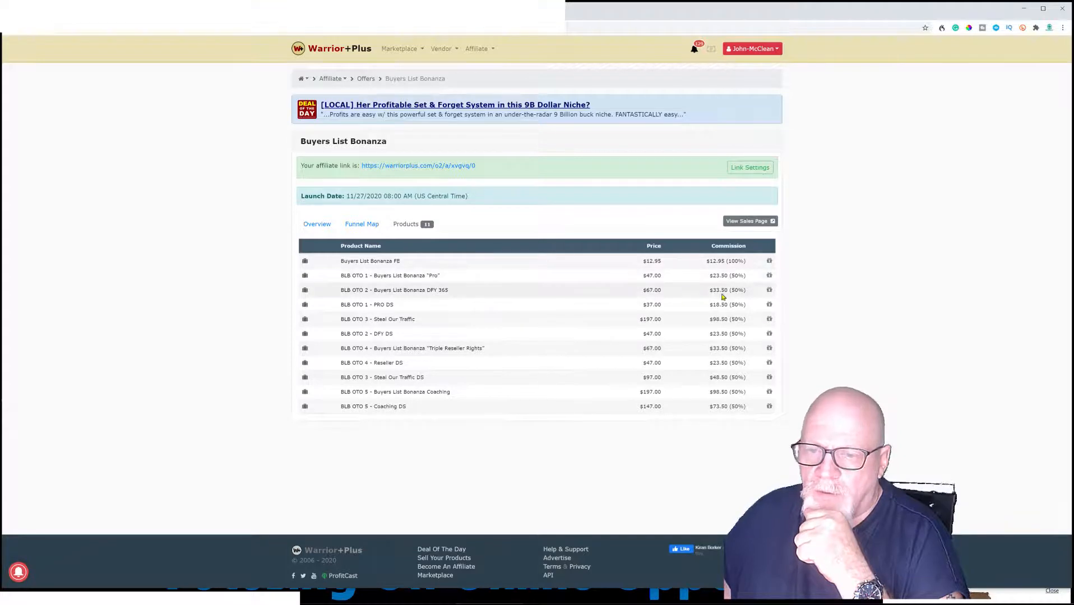
# Save the copied Divi bonus short link as the Buyer Bonus URL of BLB OTO 1 - Buyers List Bonanza "Pro".
pyautogui.click(769, 276)
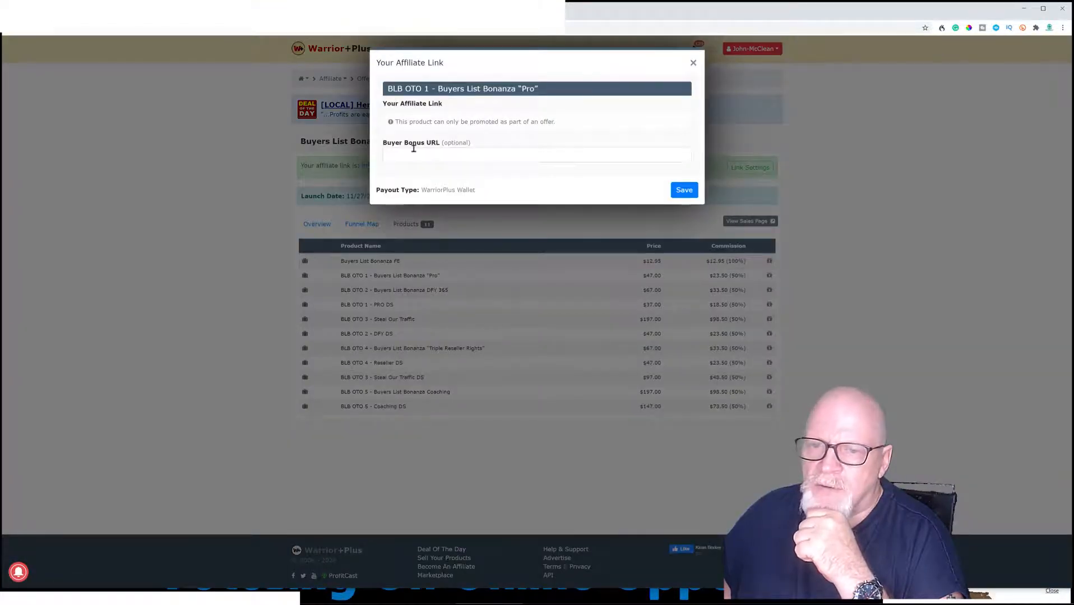
pyautogui.click(414, 151)
pyautogui.rightClick(417, 152)
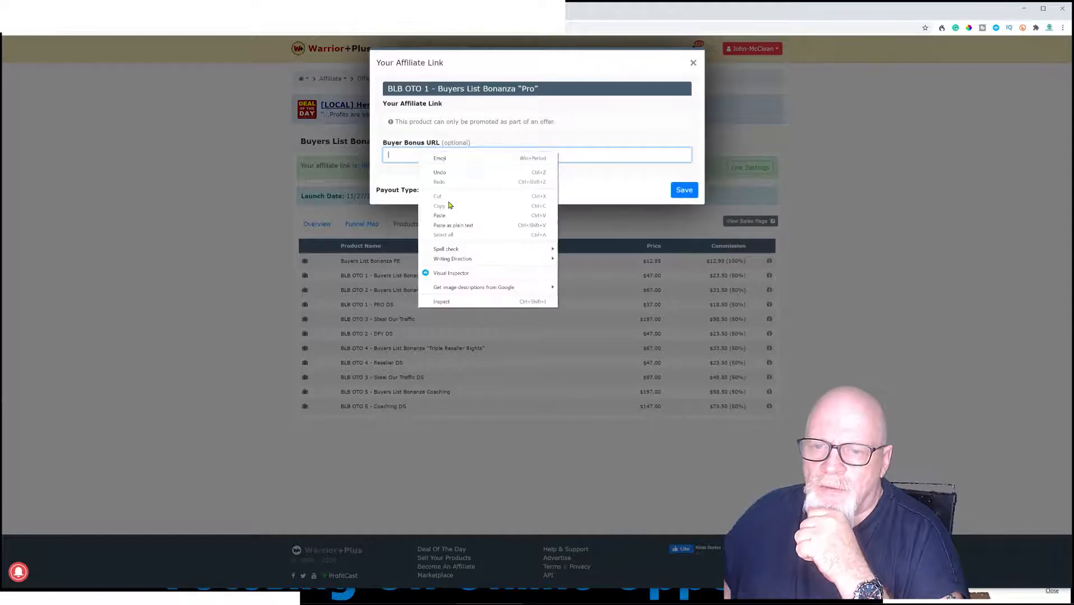
pyautogui.click(440, 216)
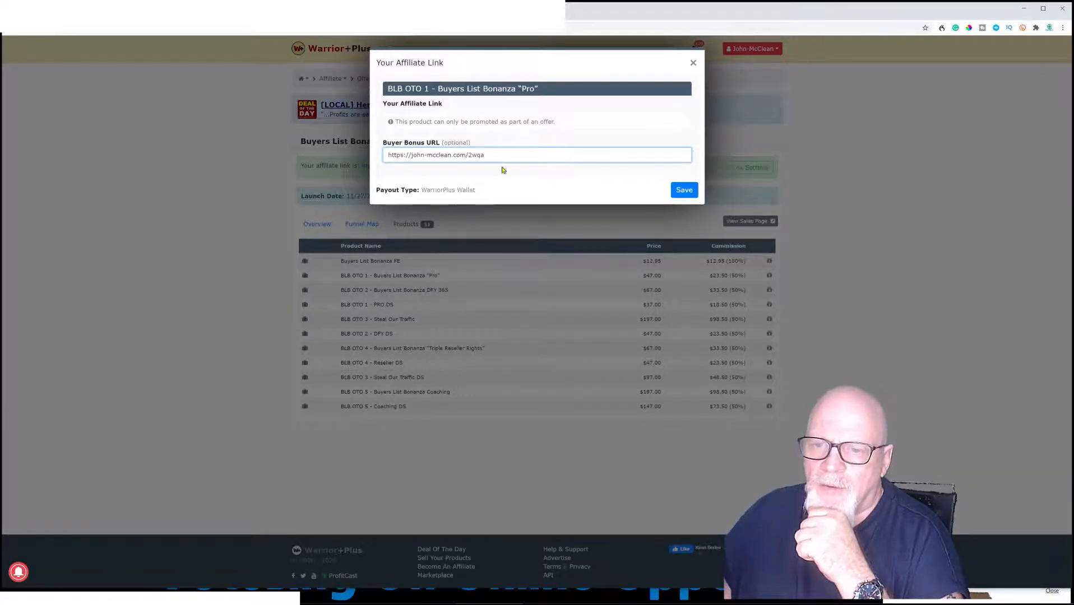
pyautogui.click(684, 190)
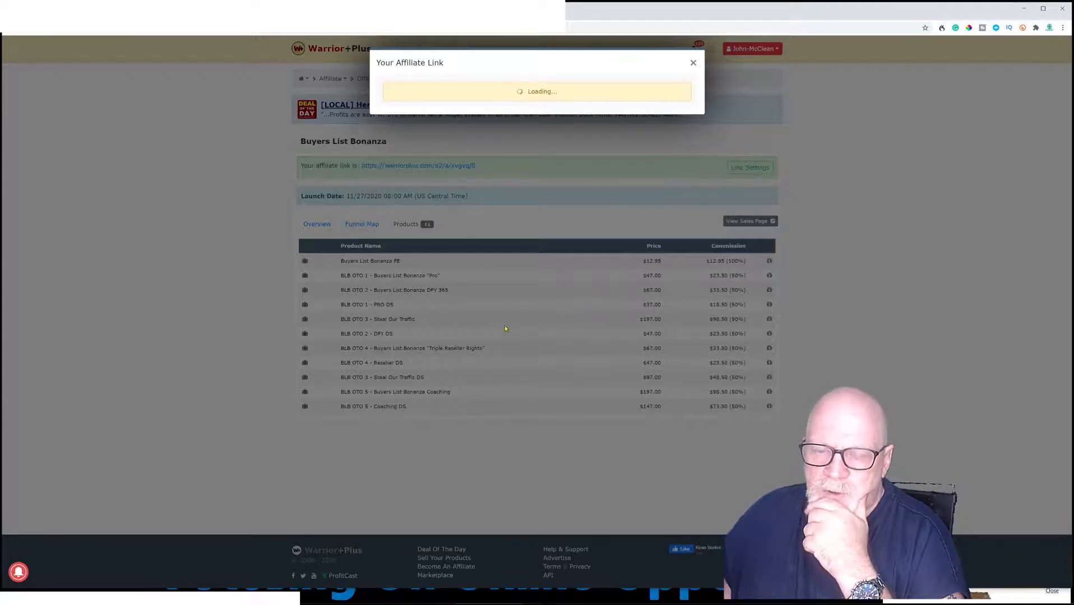
pyautogui.click(694, 64)
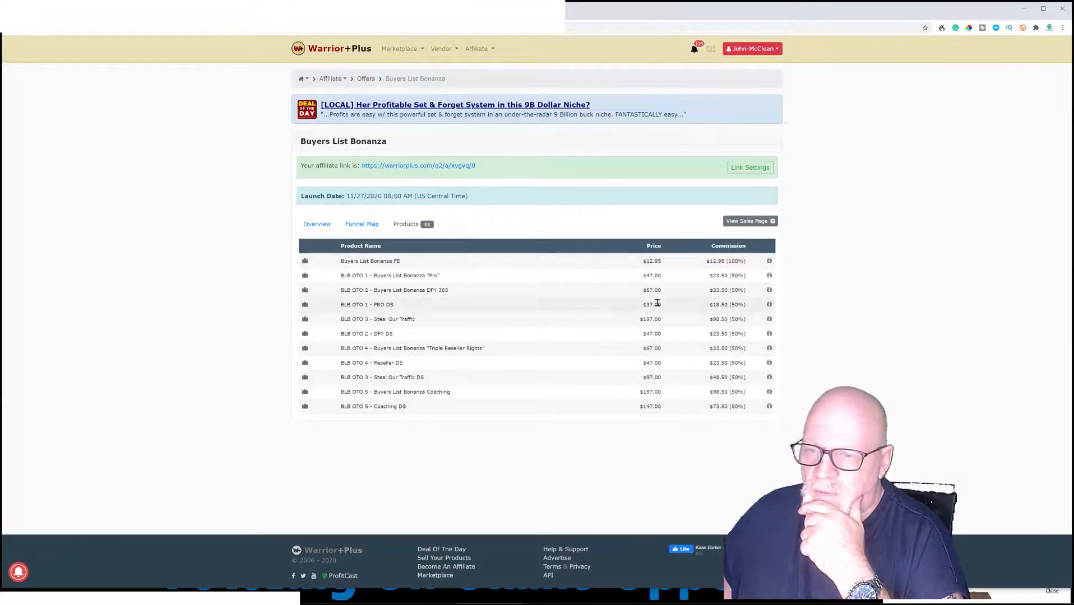
# Save the same Divi bonus short link as the Buyer Bonus URL of BLB OTO 1 - PRO DS.
pyautogui.click(770, 305)
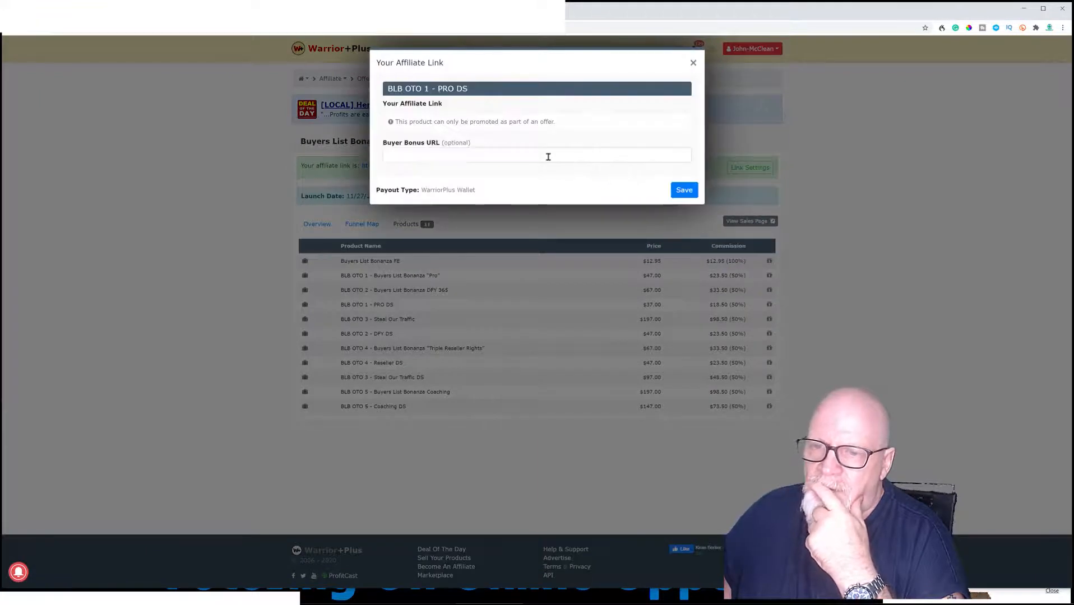
pyautogui.rightClick(548, 157)
pyautogui.click(569, 223)
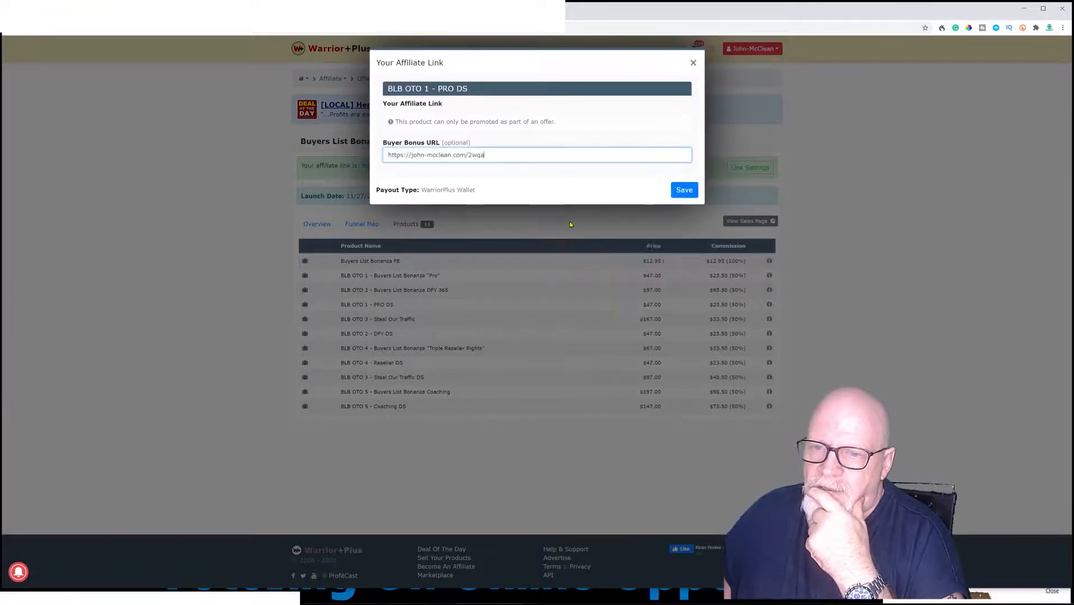
pyautogui.click(675, 195)
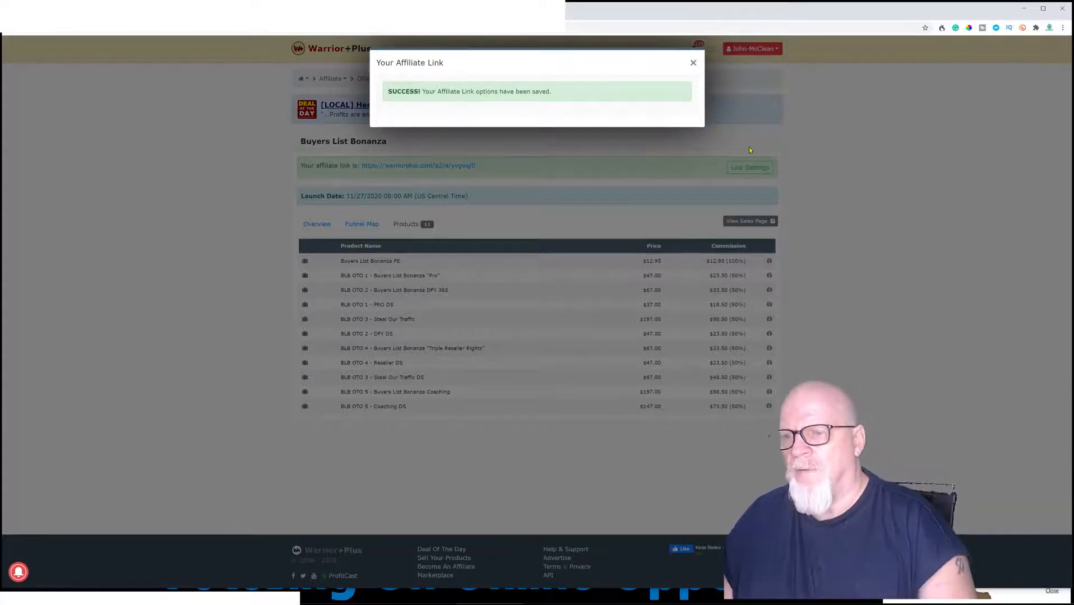
pyautogui.click(694, 64)
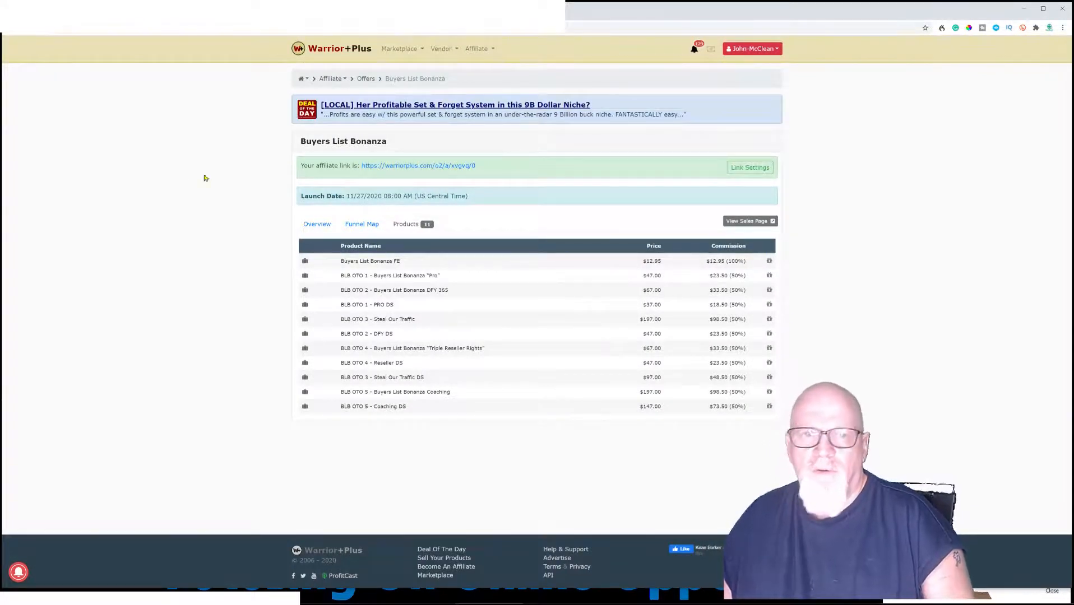
# Reload the offer page and check the bonus URLs of the two OTO 1 entries in the product list.
pyautogui.click(40, 33)
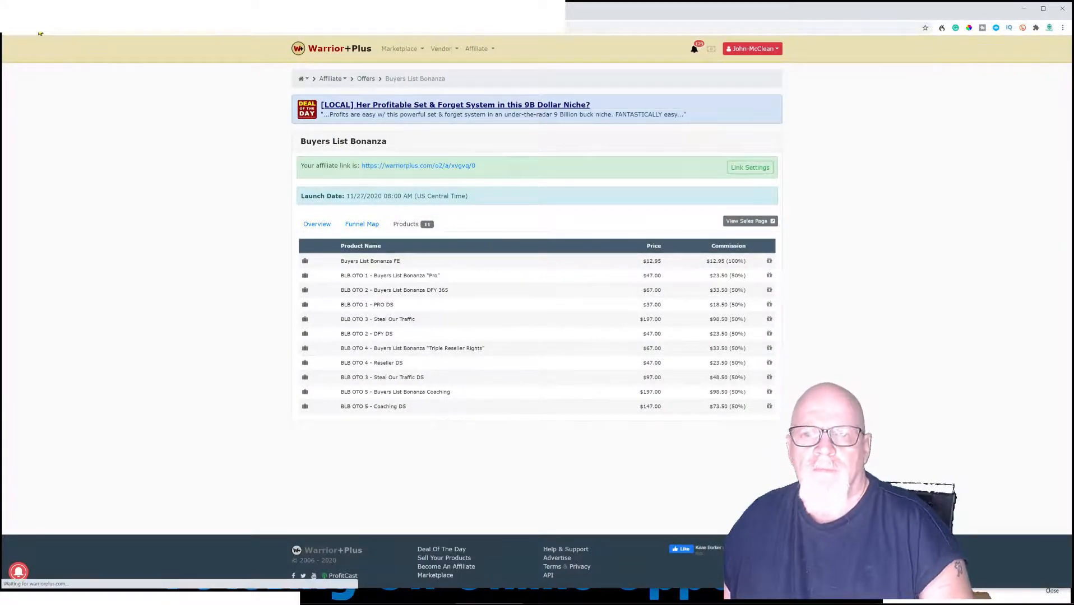
pyautogui.click(407, 225)
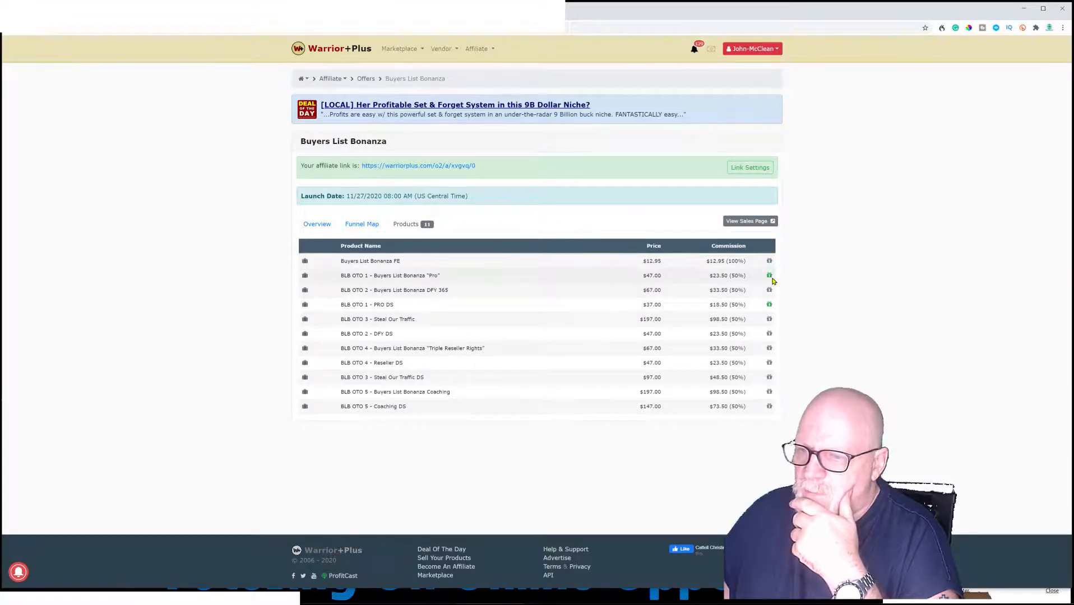
pyautogui.moveTo(770, 307)
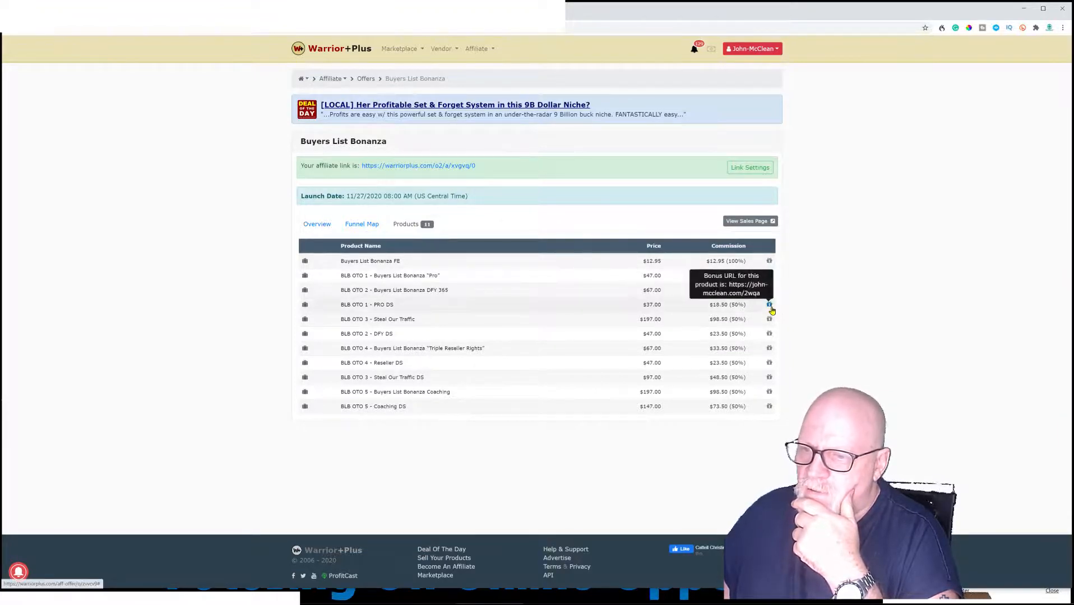
pyautogui.moveTo(769, 277)
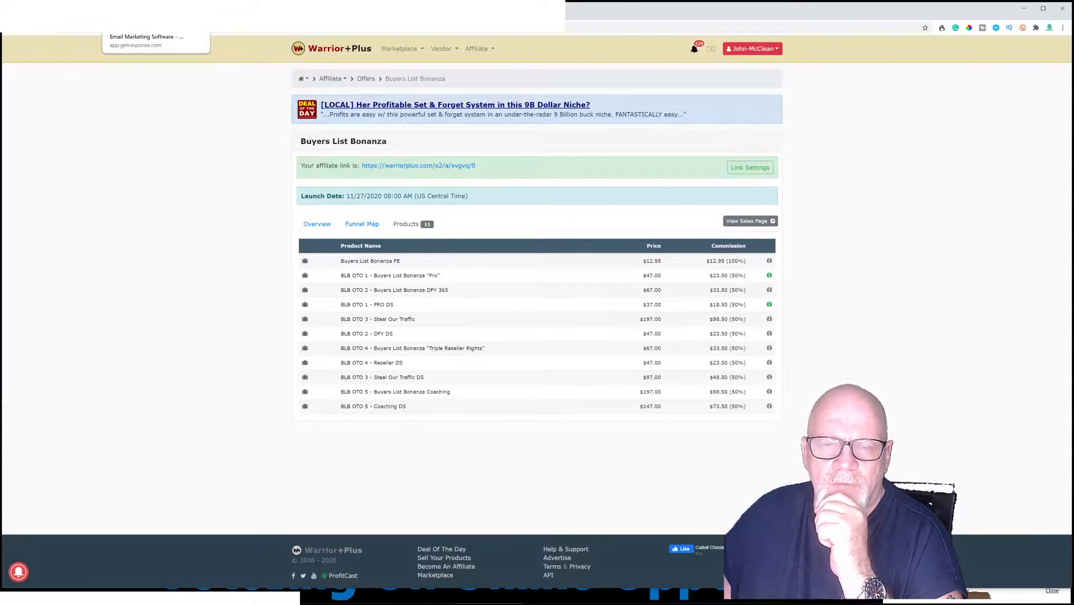
# Switch to GetResponse and start a new contact list named john_test_list_5.
pyautogui.click(156, 10)
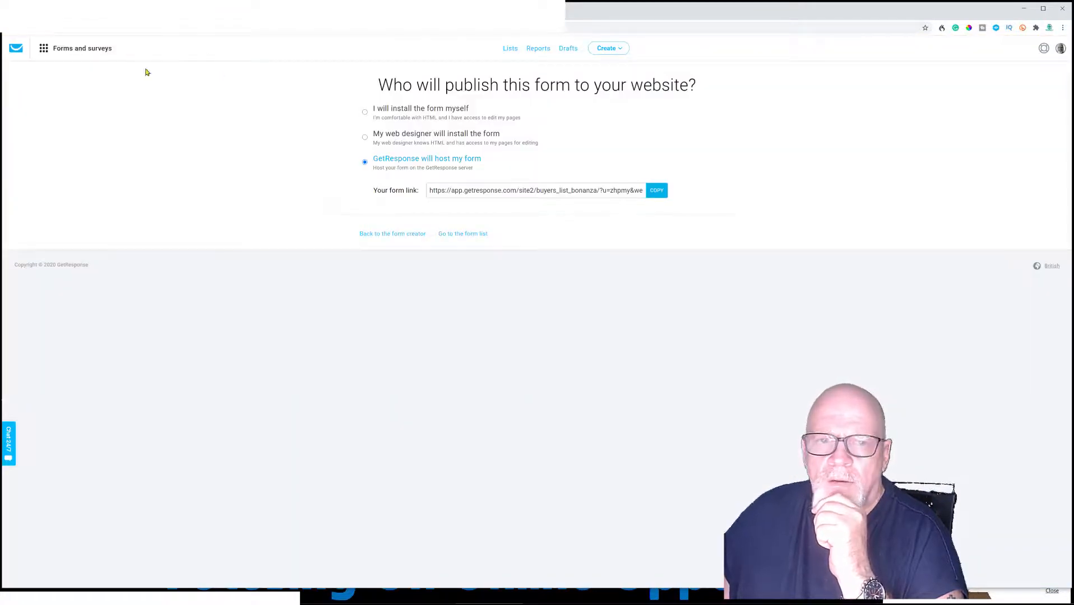
pyautogui.click(511, 51)
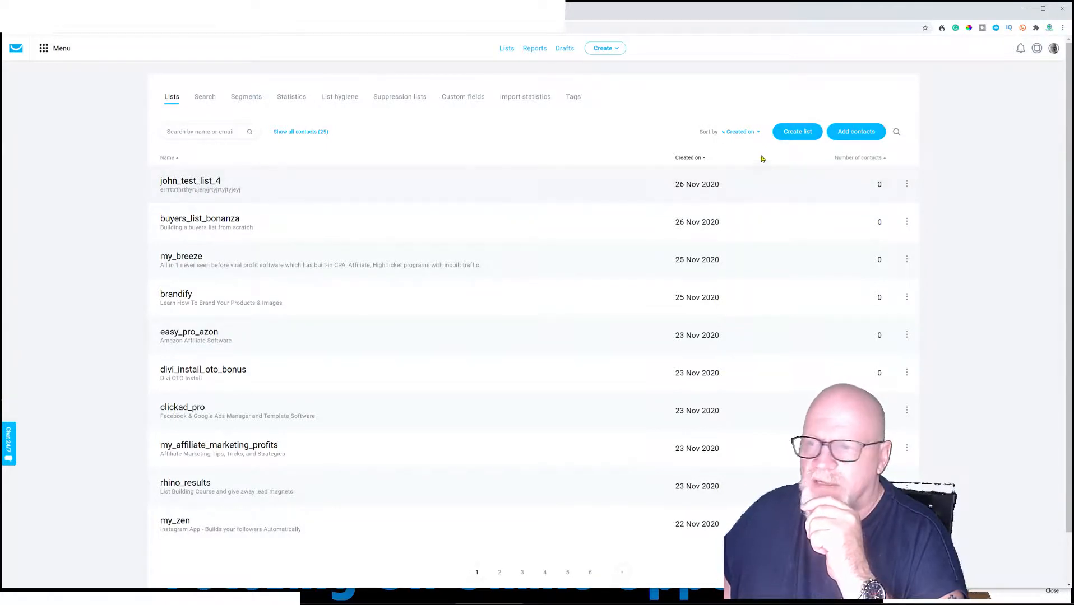
pyautogui.click(800, 132)
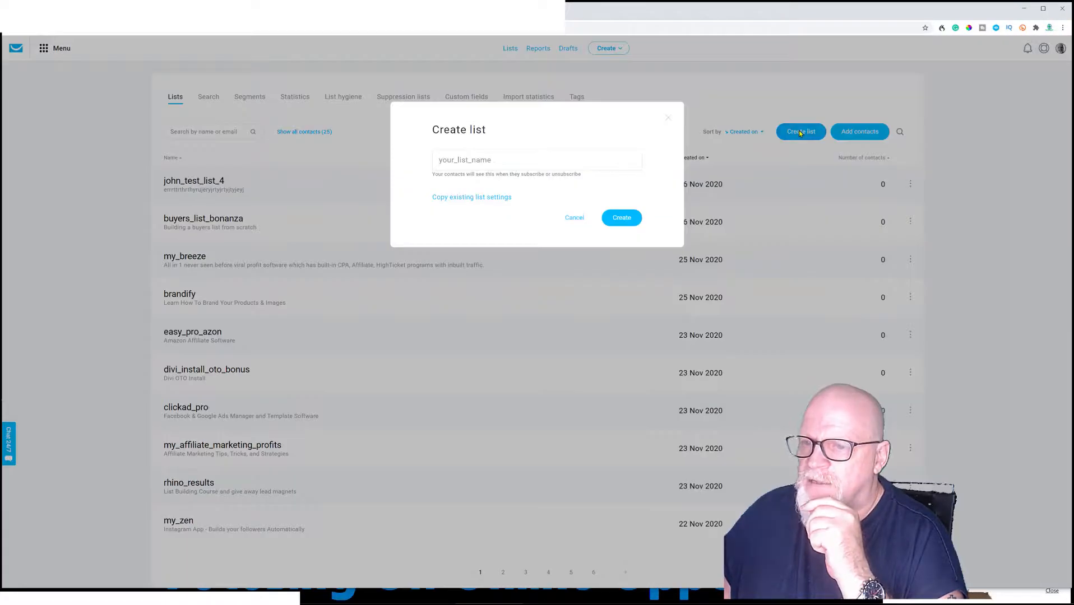
pyautogui.click(523, 159)
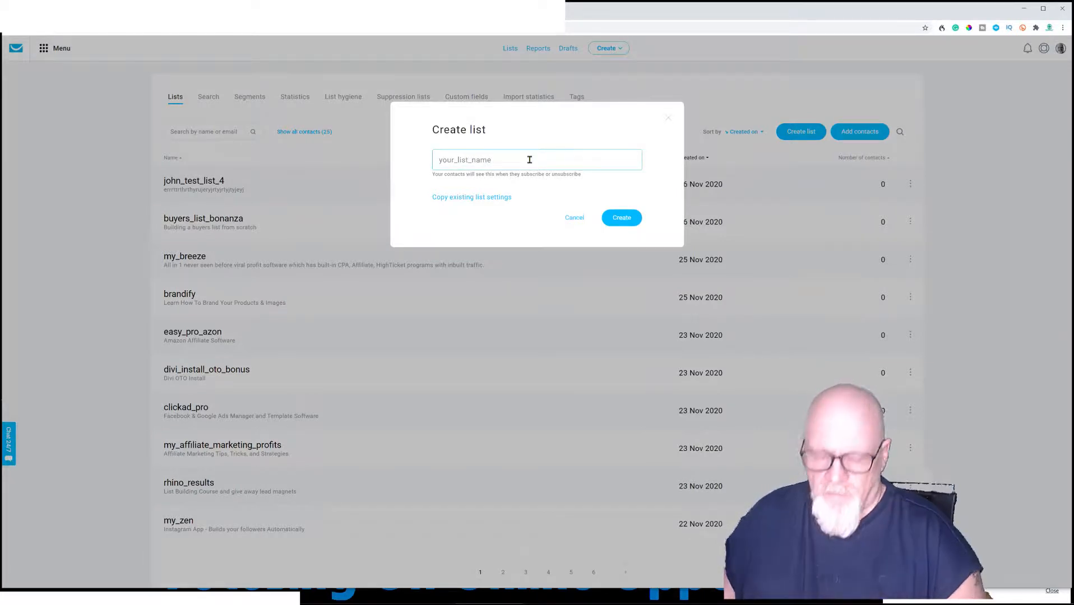
pyautogui.write('john_')
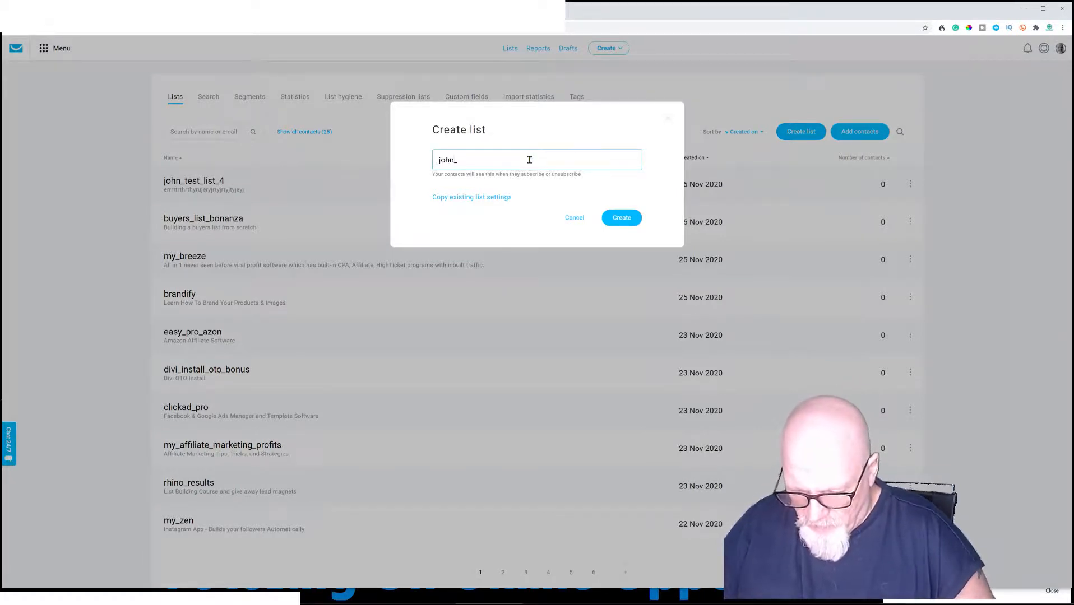
pyautogui.write('test')
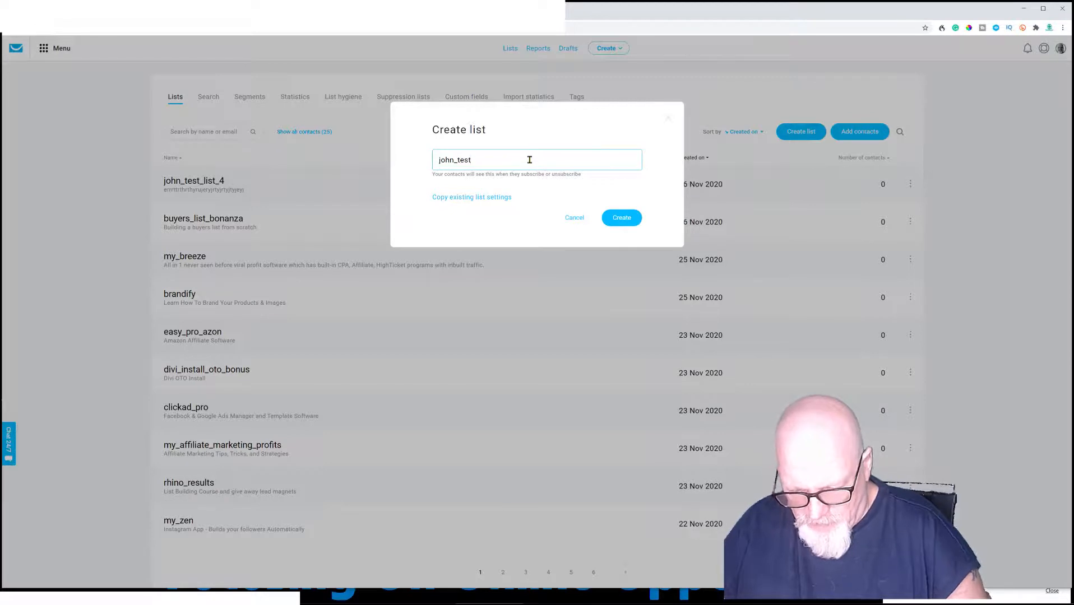
pyautogui.write('_lis')
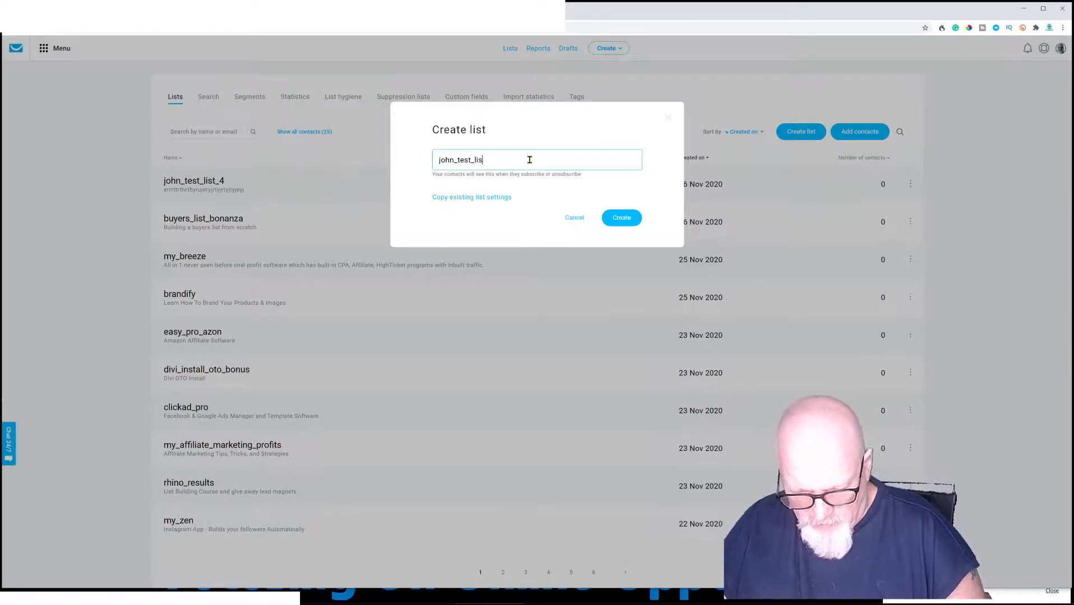
pyautogui.write('t_5')
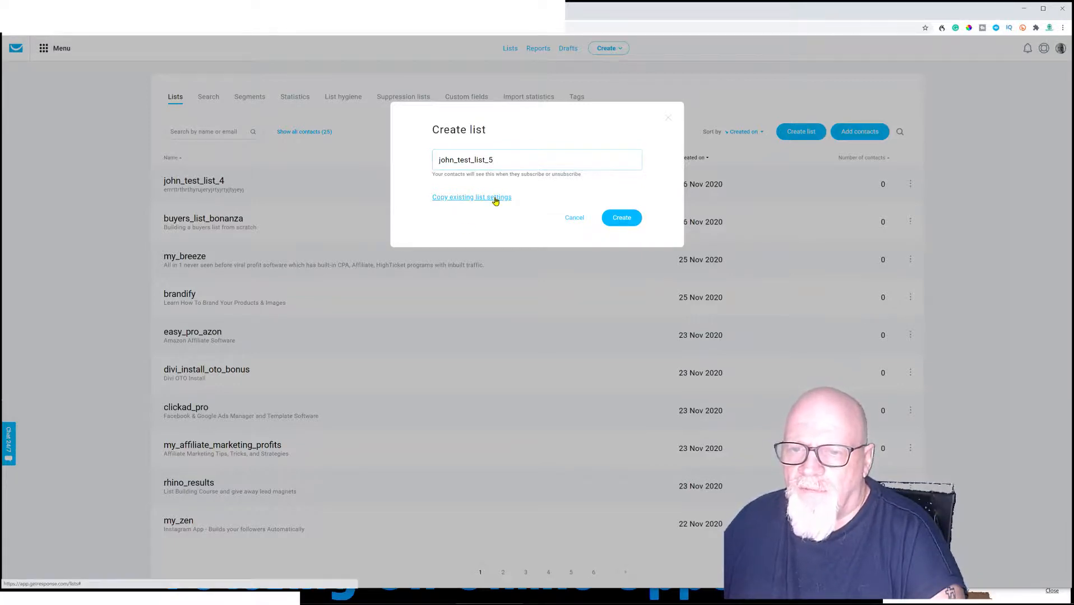
# Copy the existing settings of john_test_list_4 into the new list and create it.
pyautogui.click(495, 201)
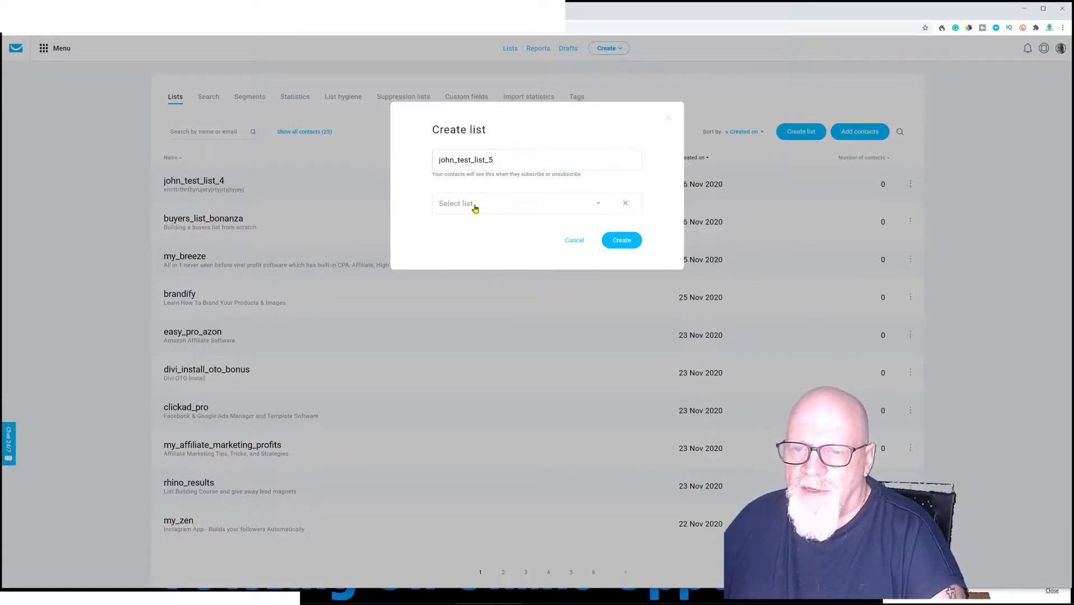
pyautogui.click(598, 205)
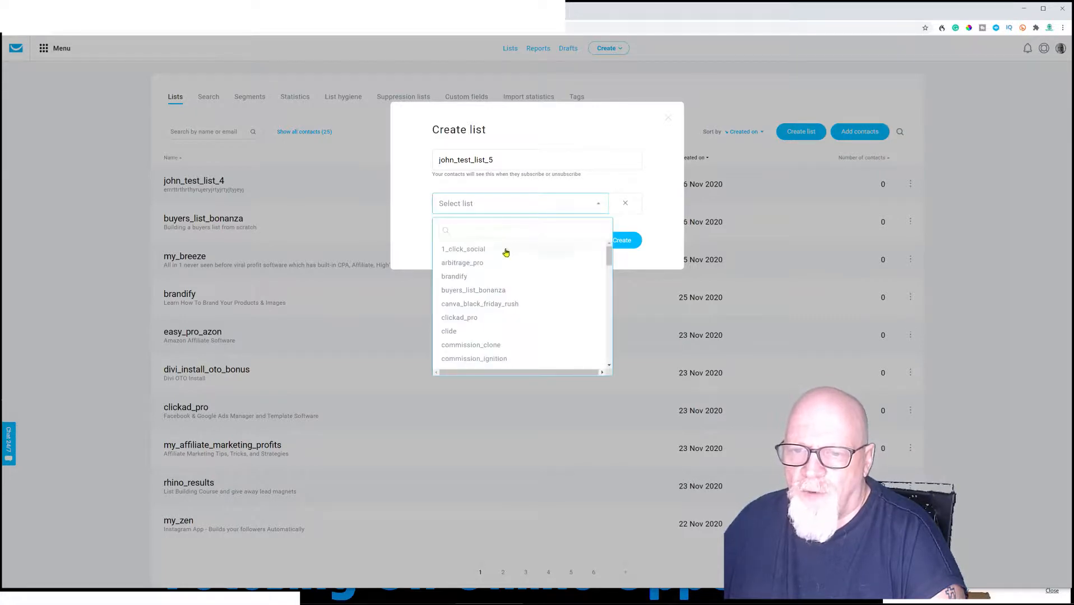
pyautogui.moveTo(607, 259); pyautogui.dragTo(610, 279)
pyautogui.scroll(-1, 610, 281)
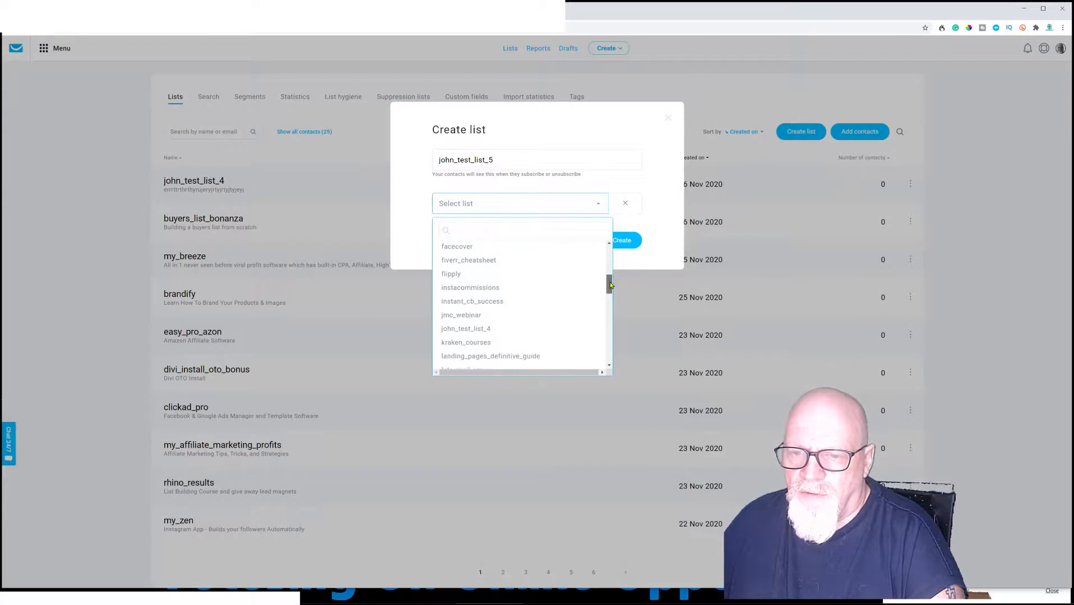
pyautogui.click(475, 330)
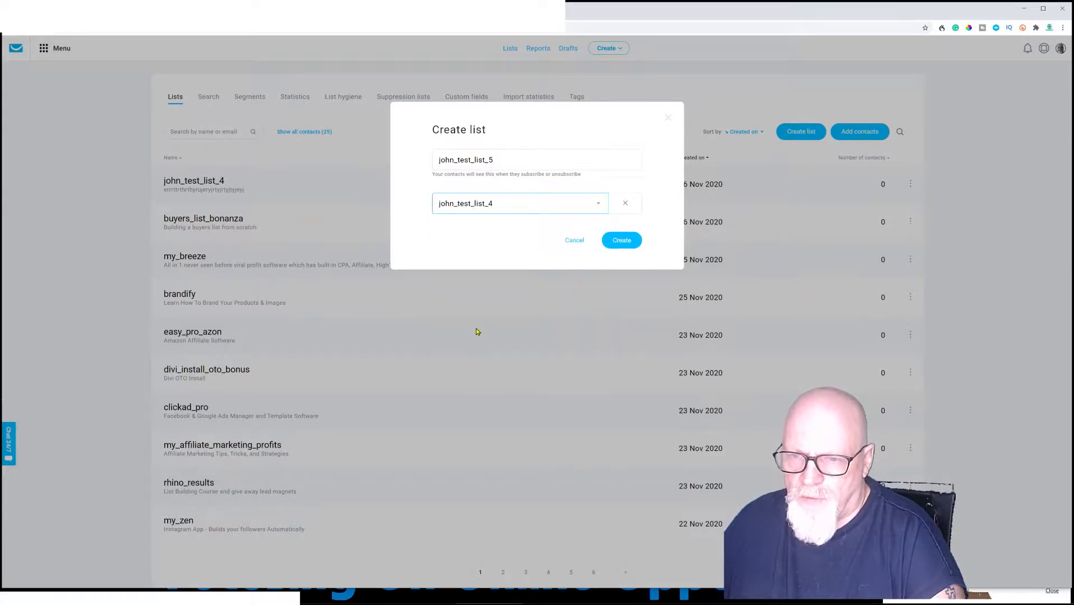
pyautogui.click(619, 241)
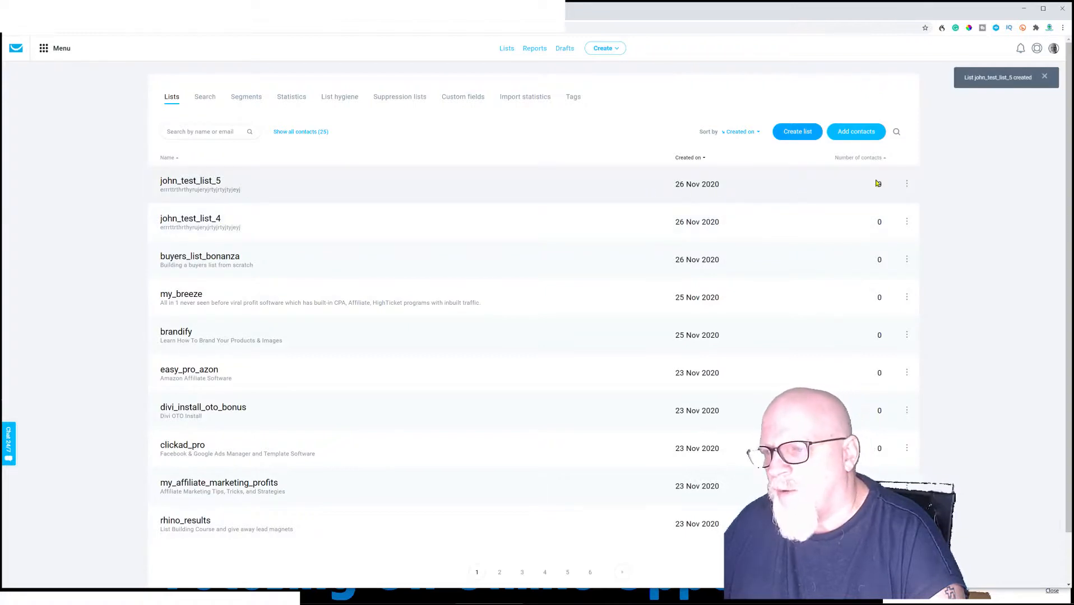
# In the settings of john_test_list_5, set the title to "John Test List 5" and shorten the description to "errrttrth".
pyautogui.click(907, 184)
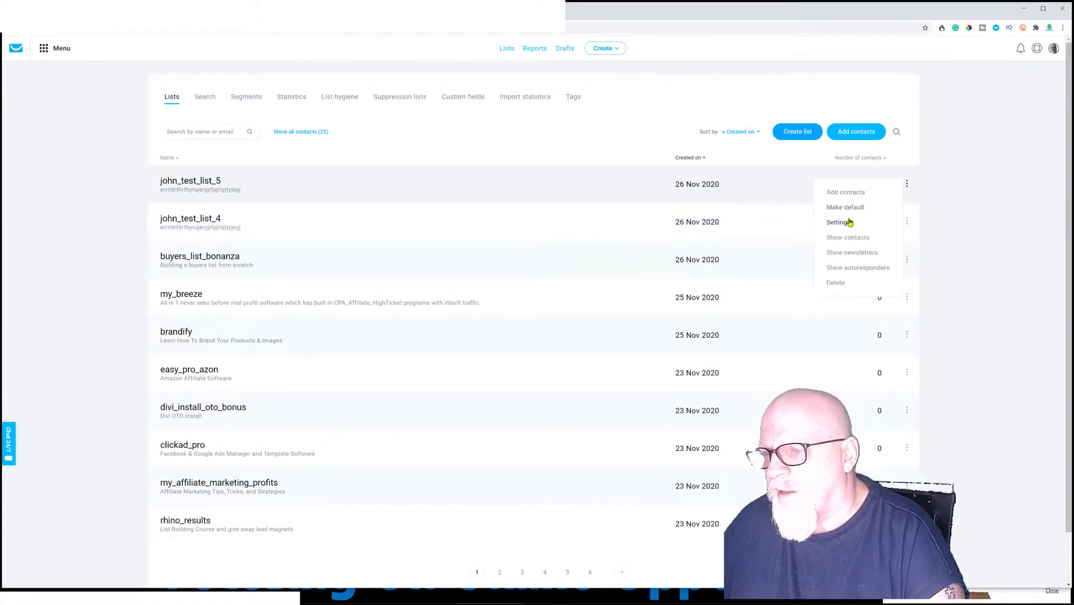
pyautogui.click(846, 224)
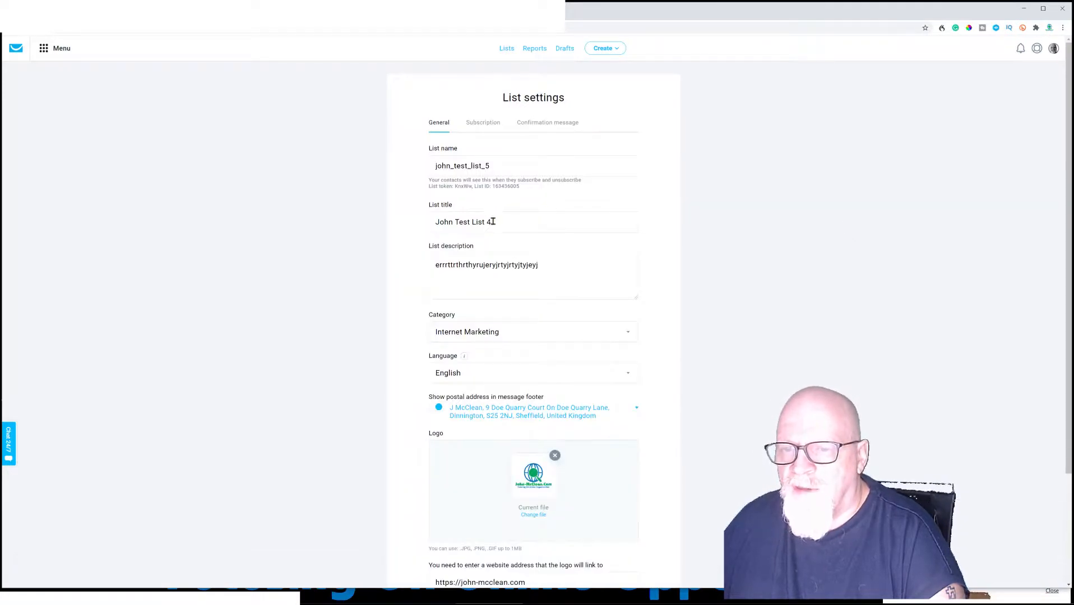
pyautogui.moveTo(493, 222); pyautogui.dragTo(487, 221)
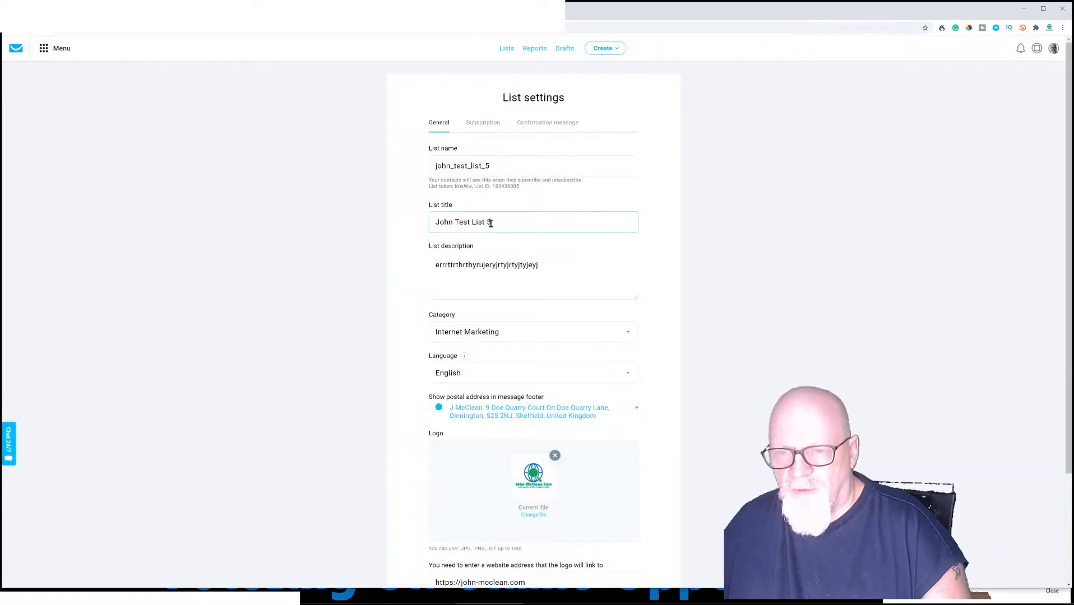
pyautogui.write('5')
pyautogui.moveTo(538, 267); pyautogui.dragTo(460, 269)
pyautogui.press('BackSpace')
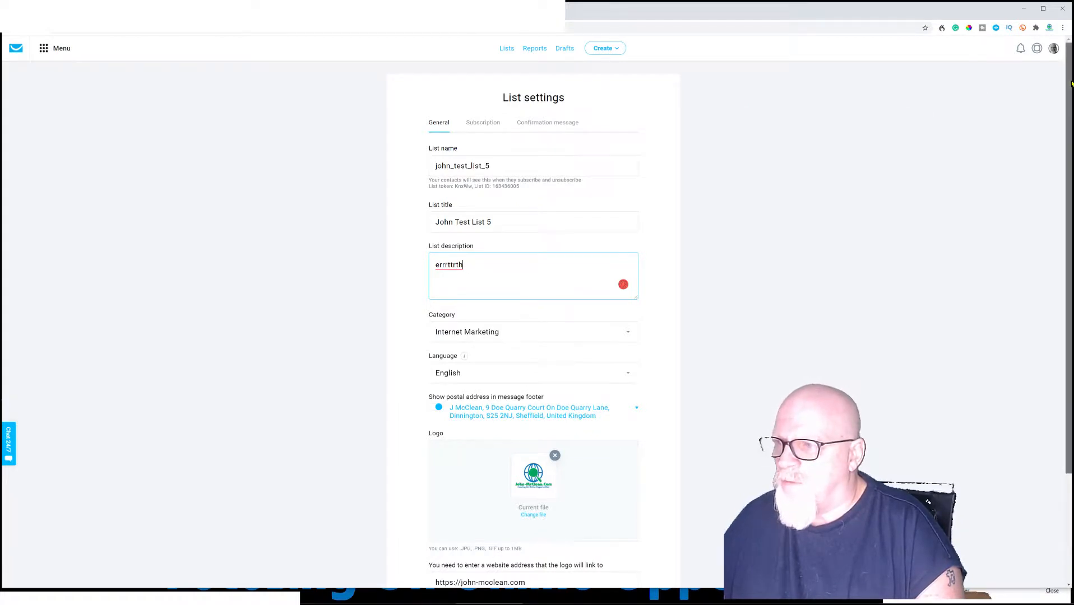
# Review and save the list's general settings, and open its subscription settings.
pyautogui.moveTo(1070, 73); pyautogui.dragTo(1067, 202)
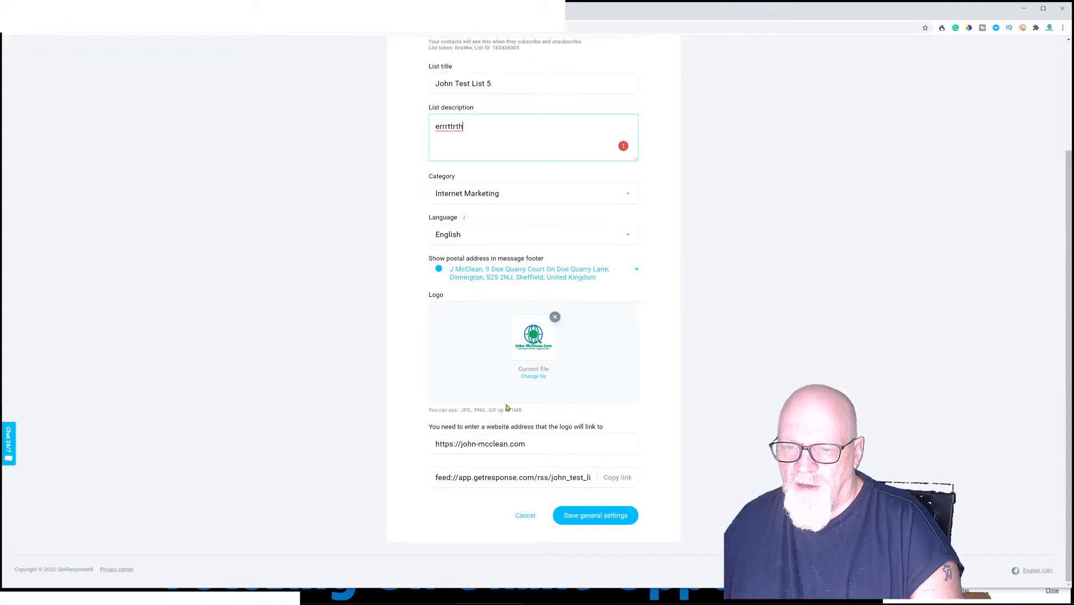
pyautogui.scroll(3, 583, 396)
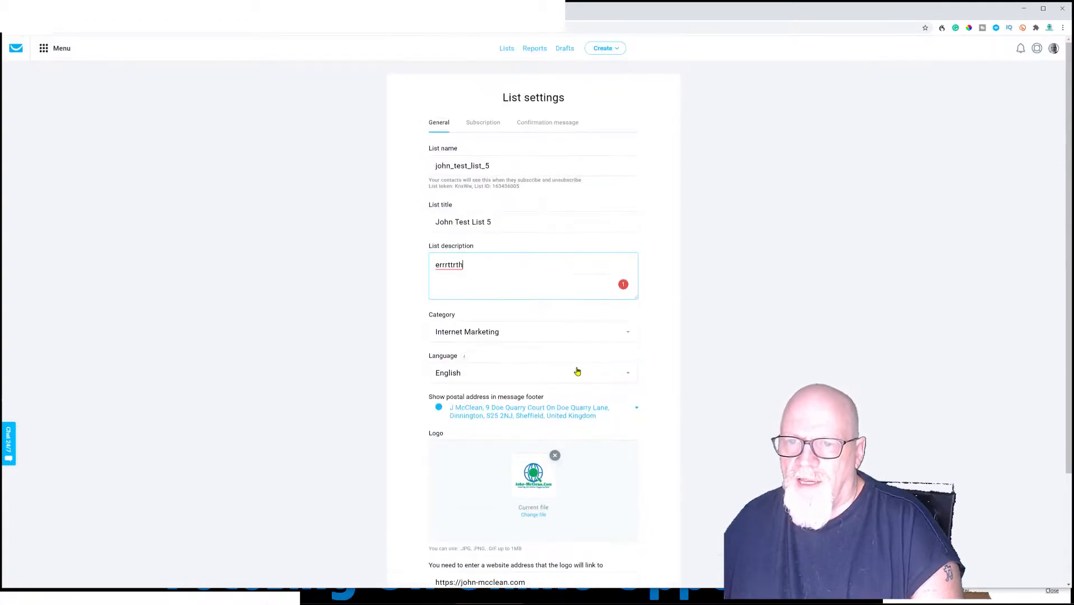
pyautogui.scroll(-3, 532, 349)
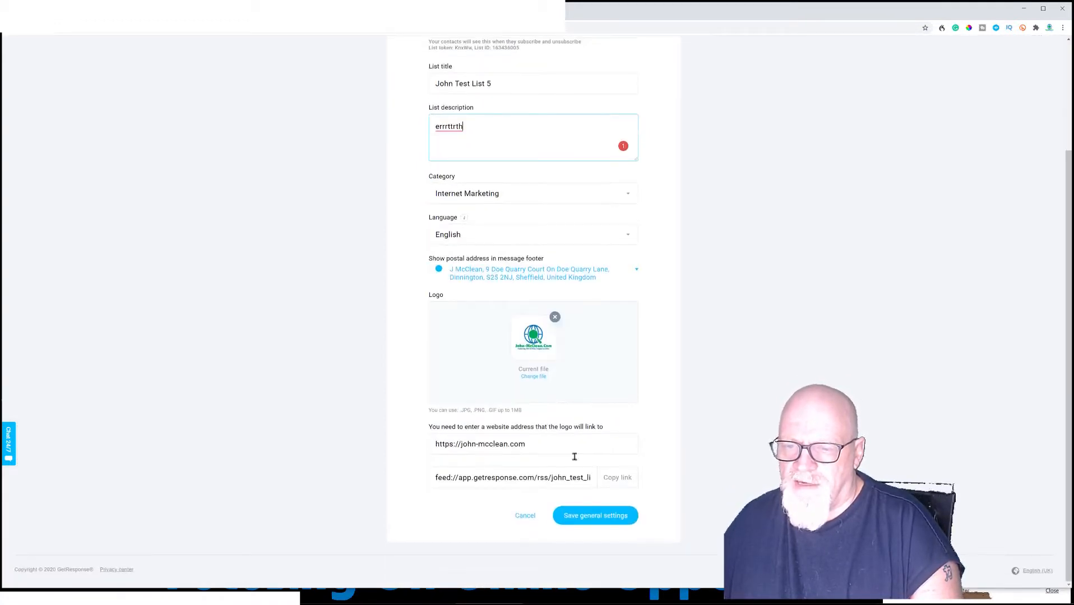
pyautogui.click(593, 517)
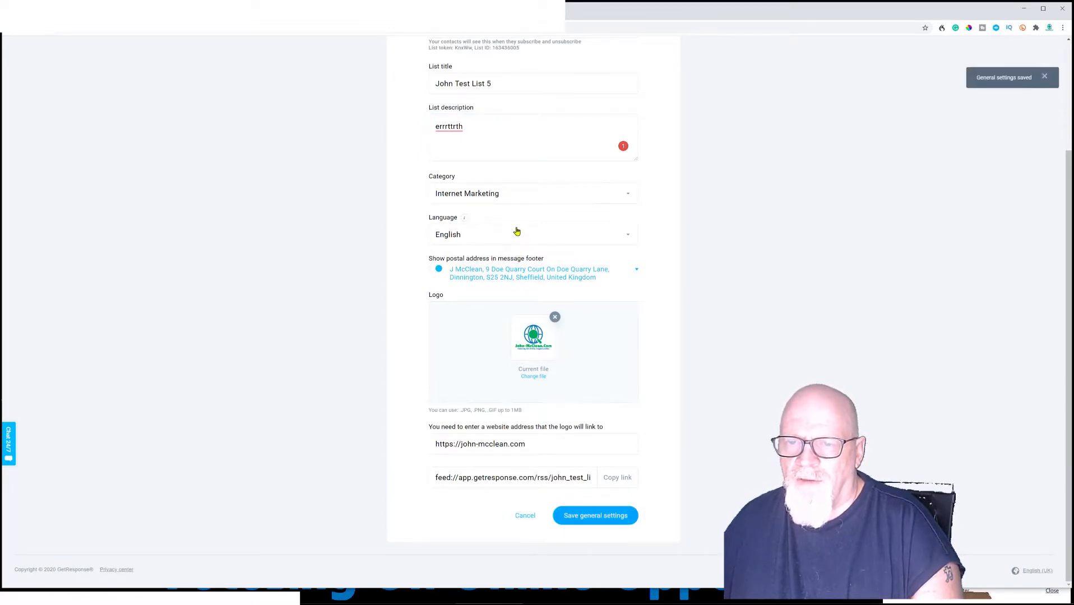
pyautogui.scroll(3, 516, 224)
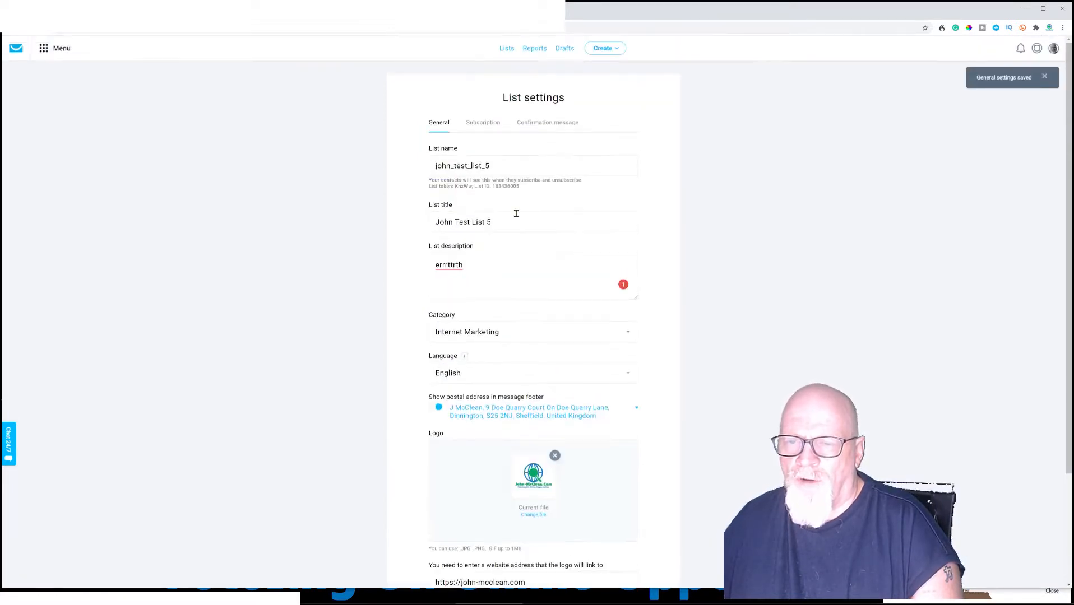
pyautogui.click(484, 123)
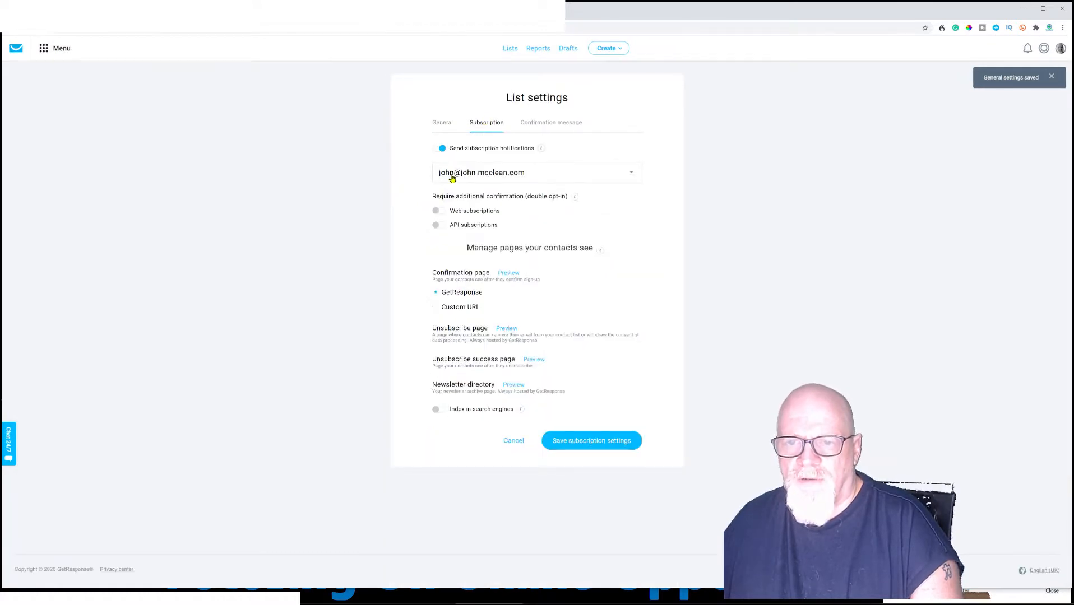